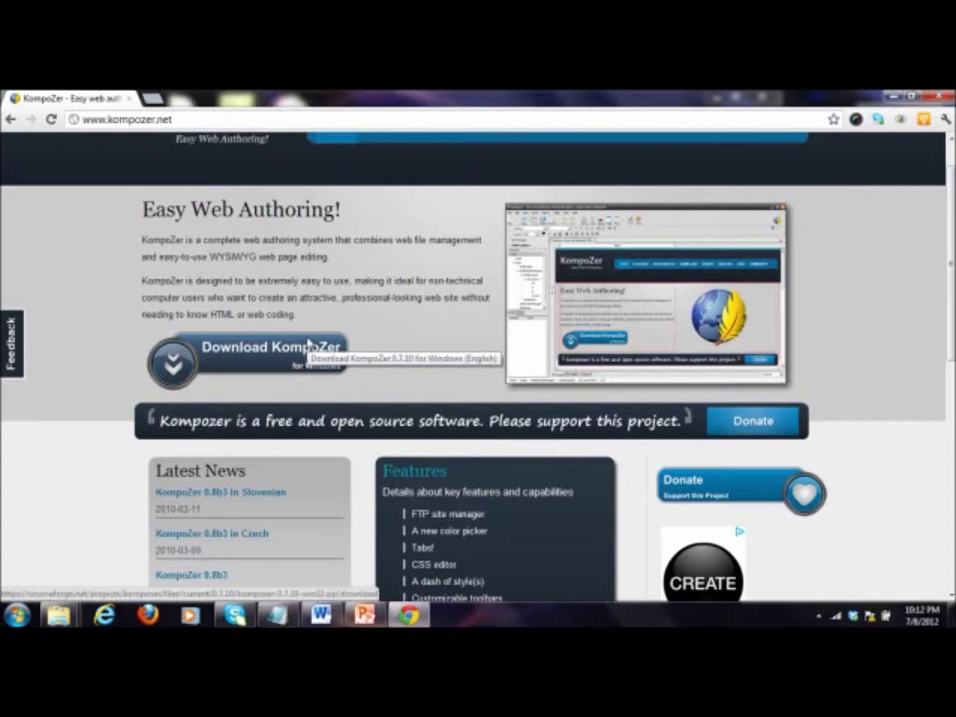
Leave the KompoZer website and present the slides from "Squeeze Pages" through "KompoZer (HTML Editor)" in PowerPoint.
scroll(368, 316, up, 1)
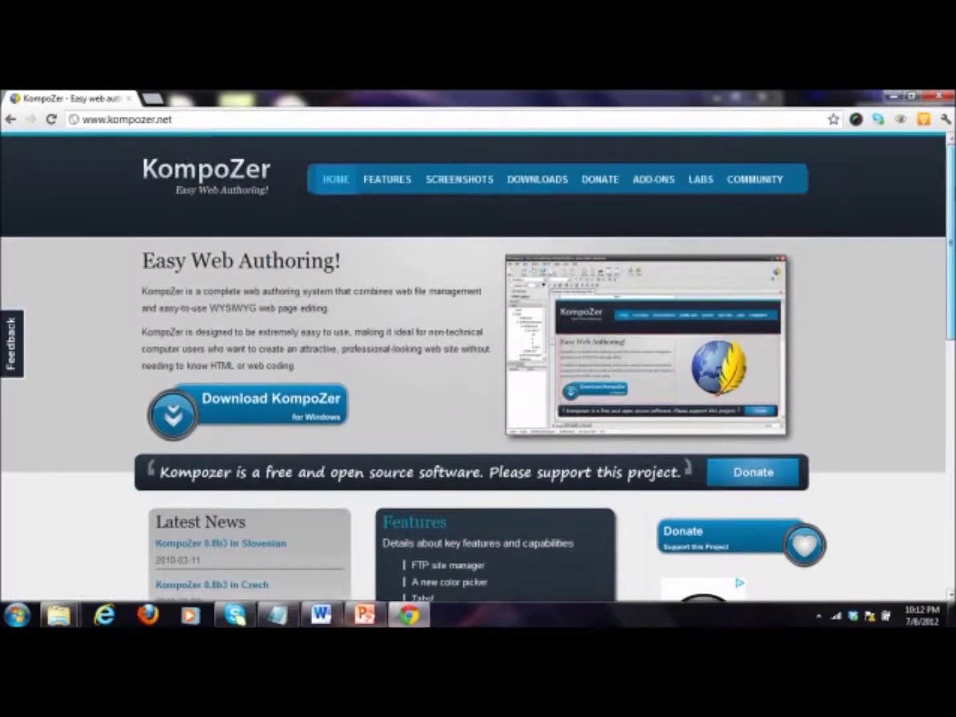
click(894, 97)
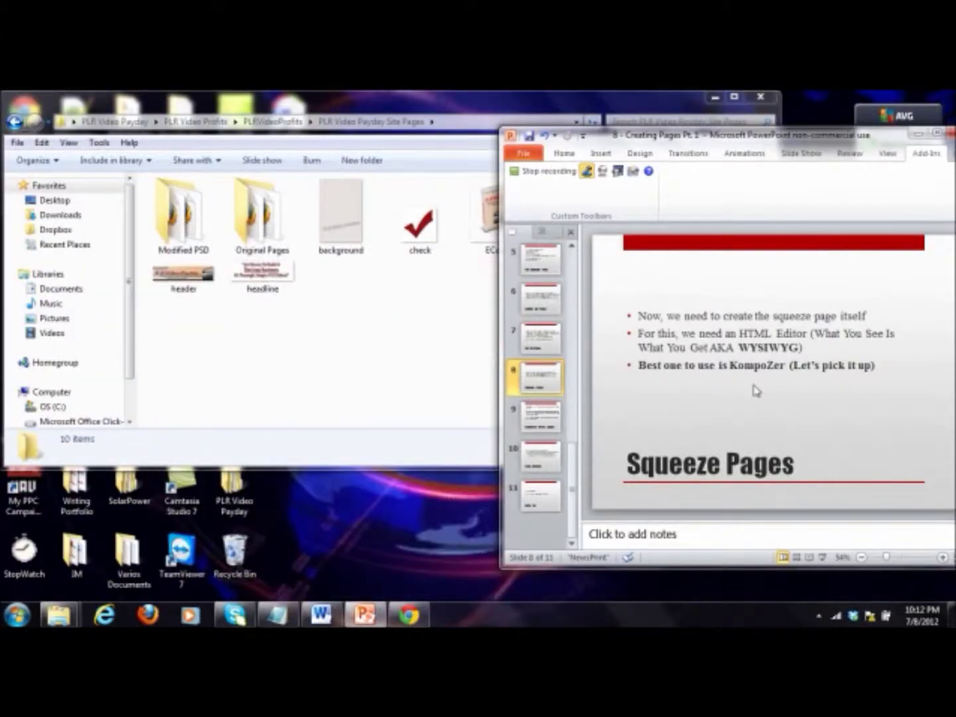
key(shift+F5)
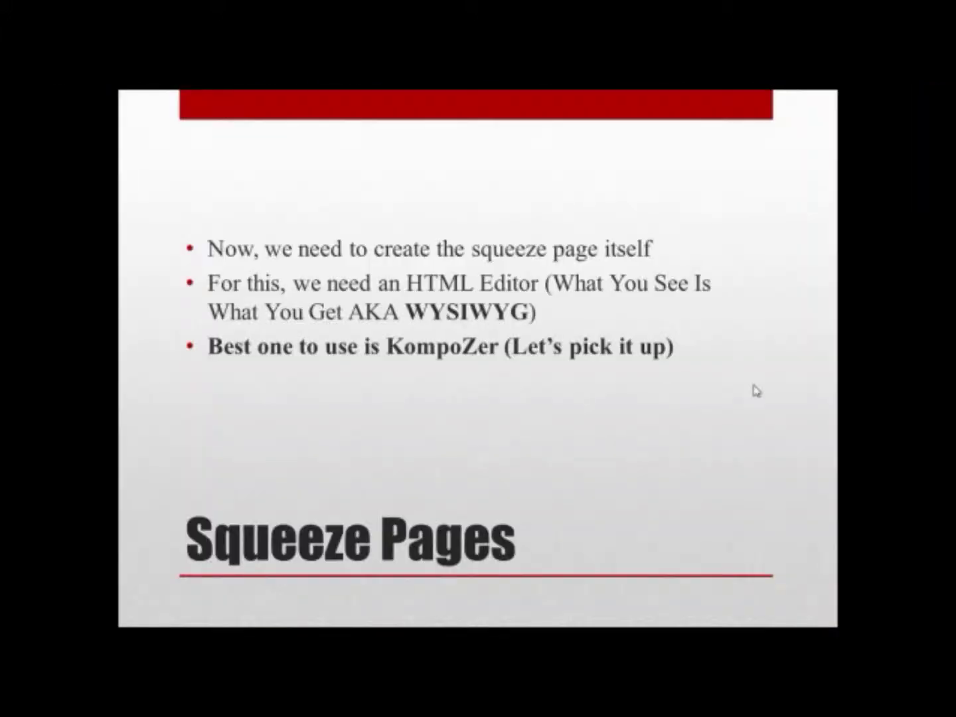
click(756, 391)
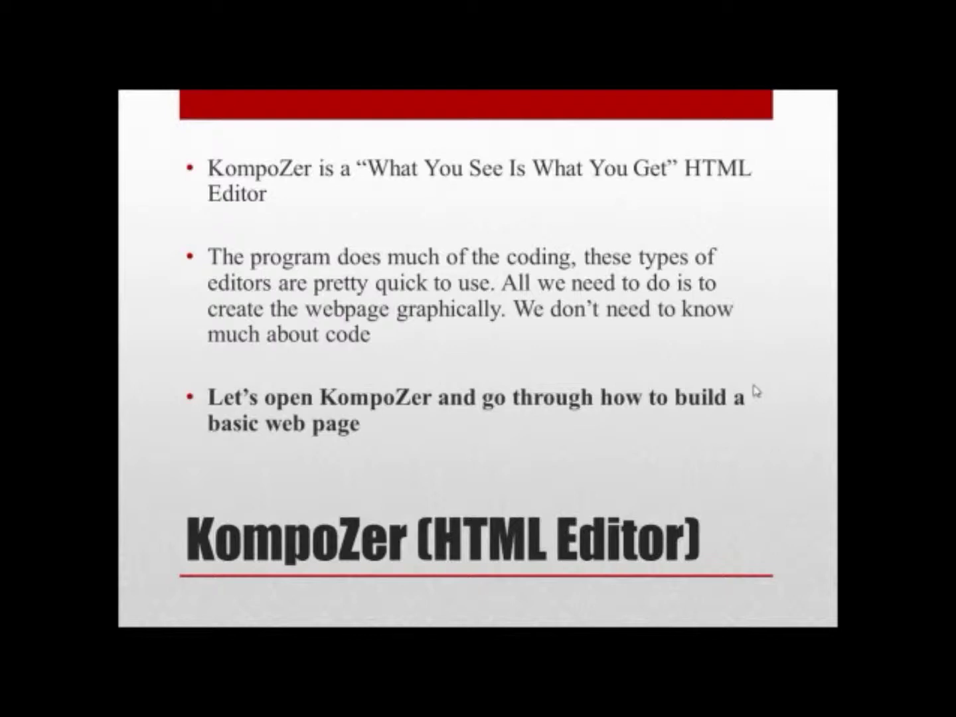
key(Escape)
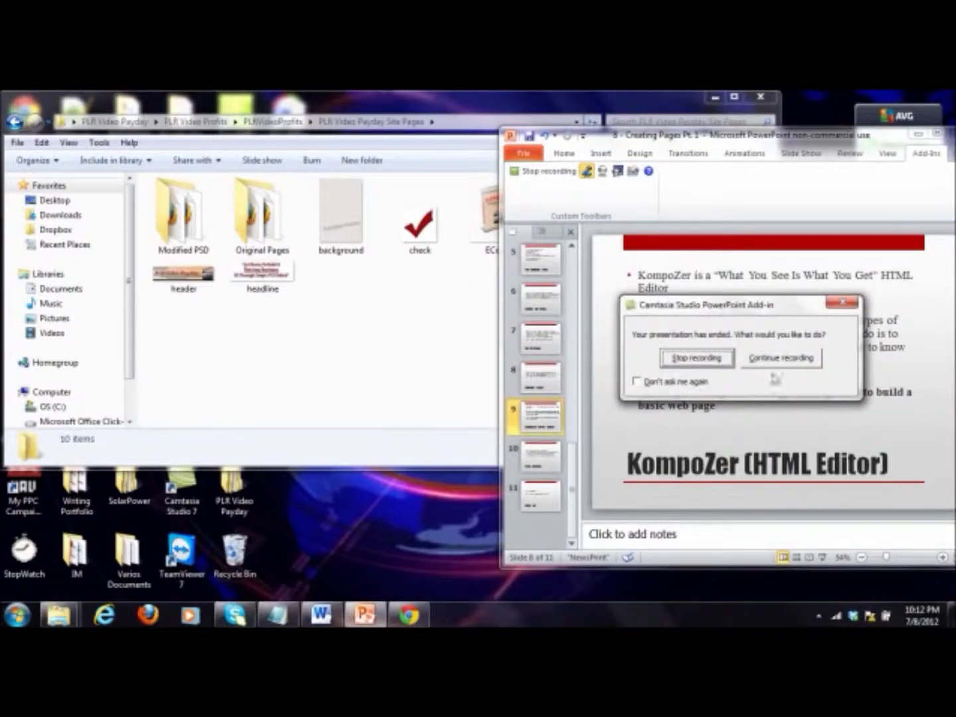
click(782, 358)
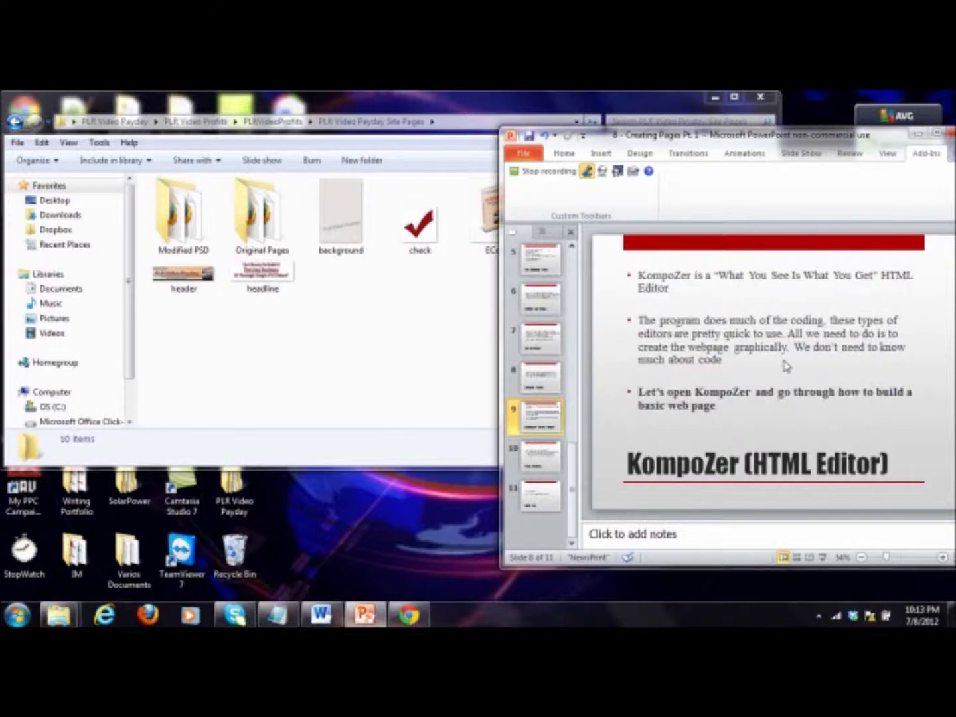
Launch the kompozer application from the desktop's KompoZer > KompoZer 0.7.10 folder and dismiss the startup tips.
click(715, 97)
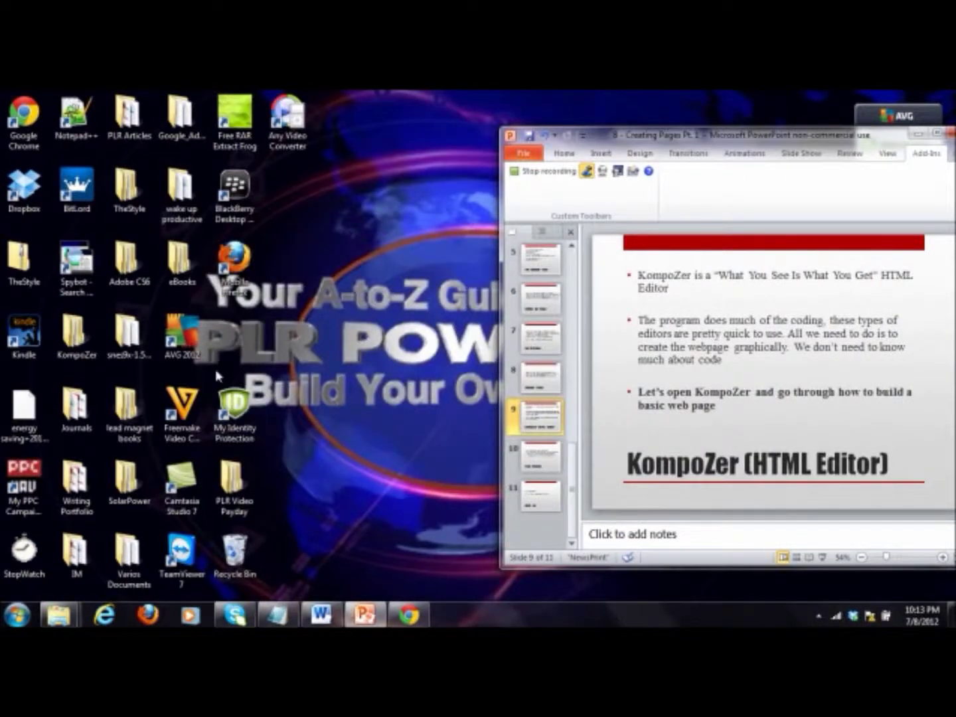
double_click(92, 340)
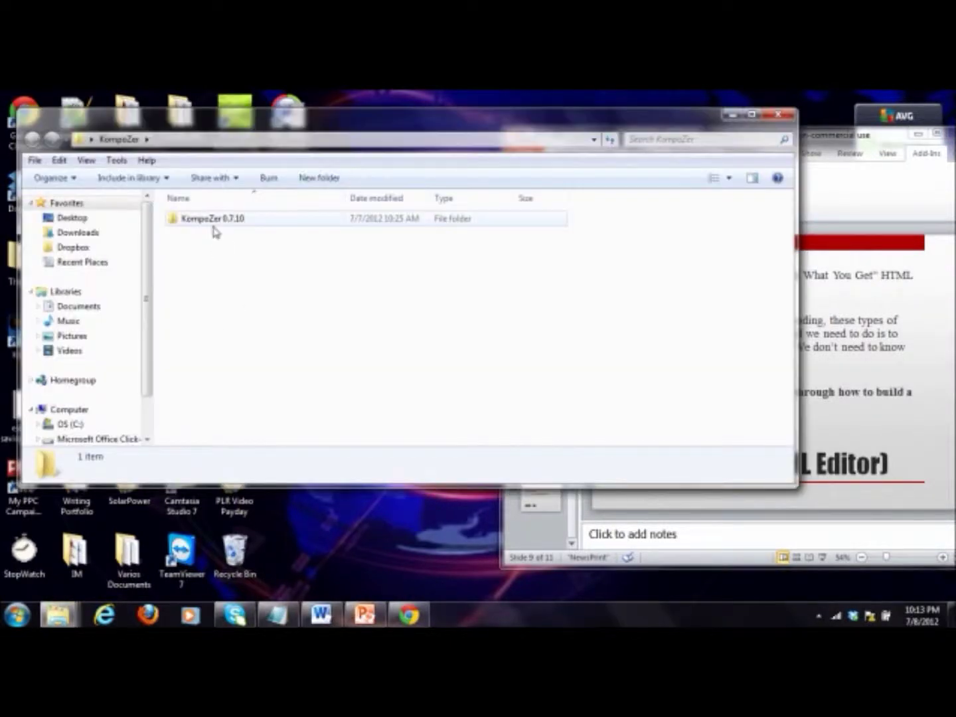
double_click(212, 223)
double_click(208, 428)
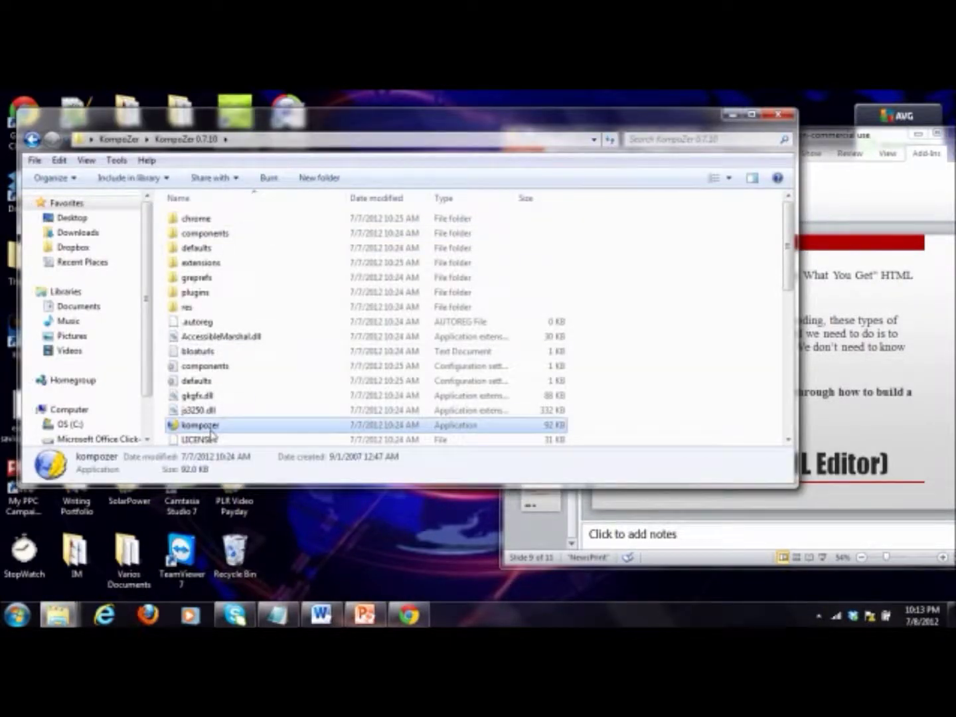
click(518, 365)
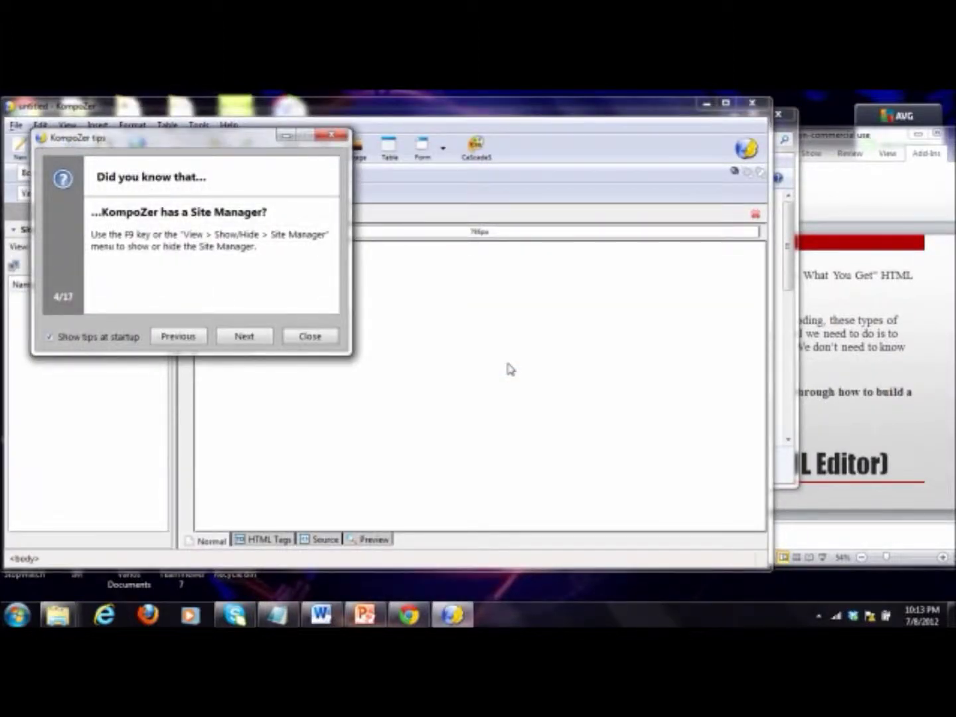
click(309, 340)
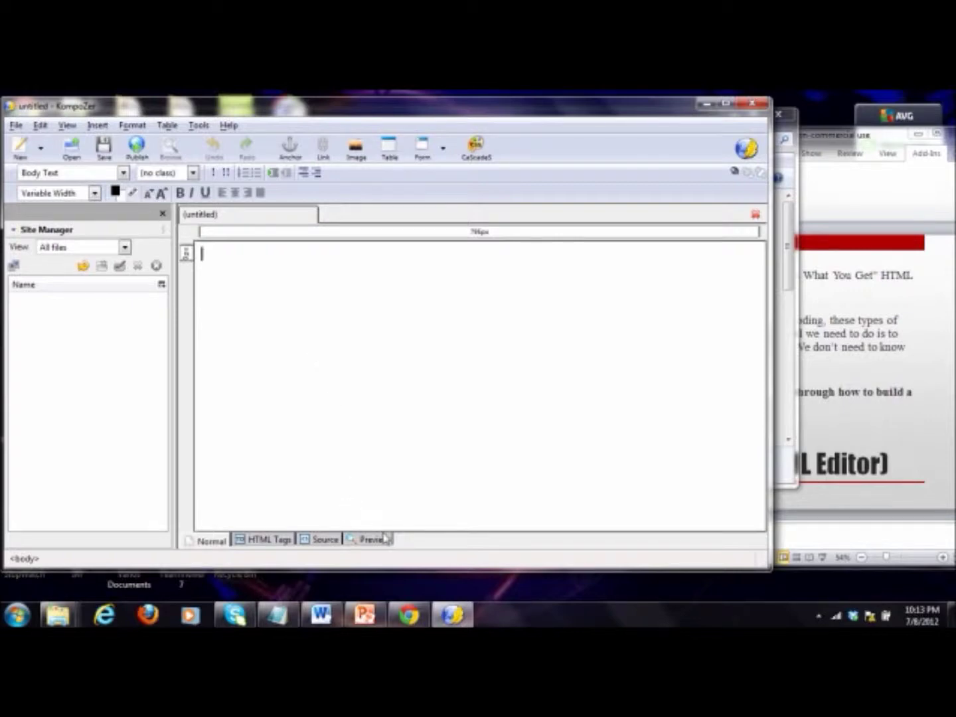
Look at the blank page in HTML Tags, Source and Preview views, and return to Normal view.
click(272, 543)
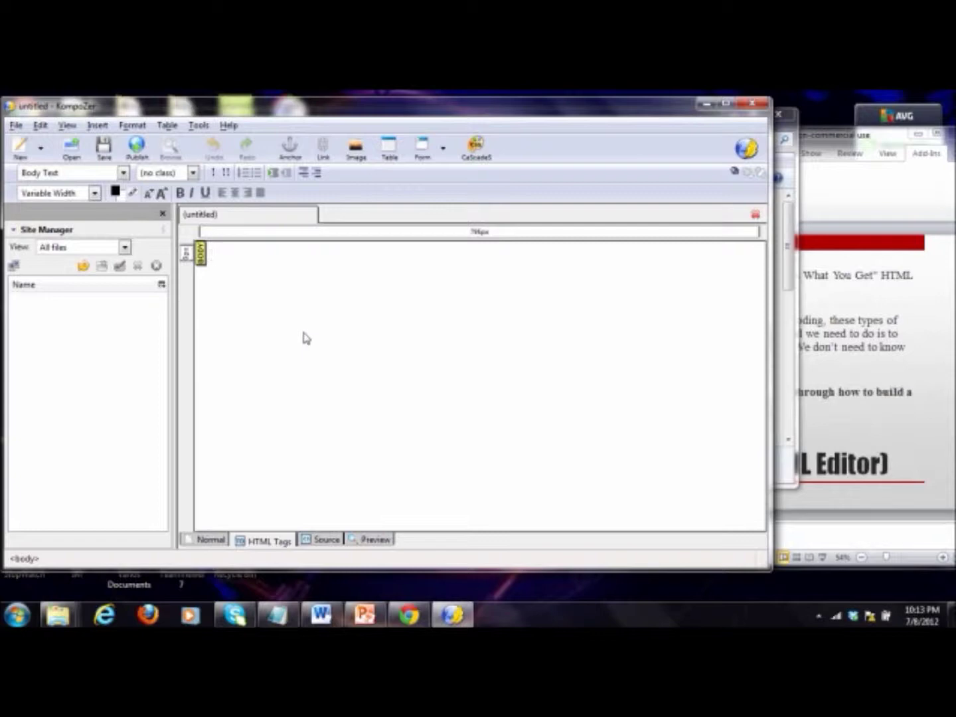
click(308, 541)
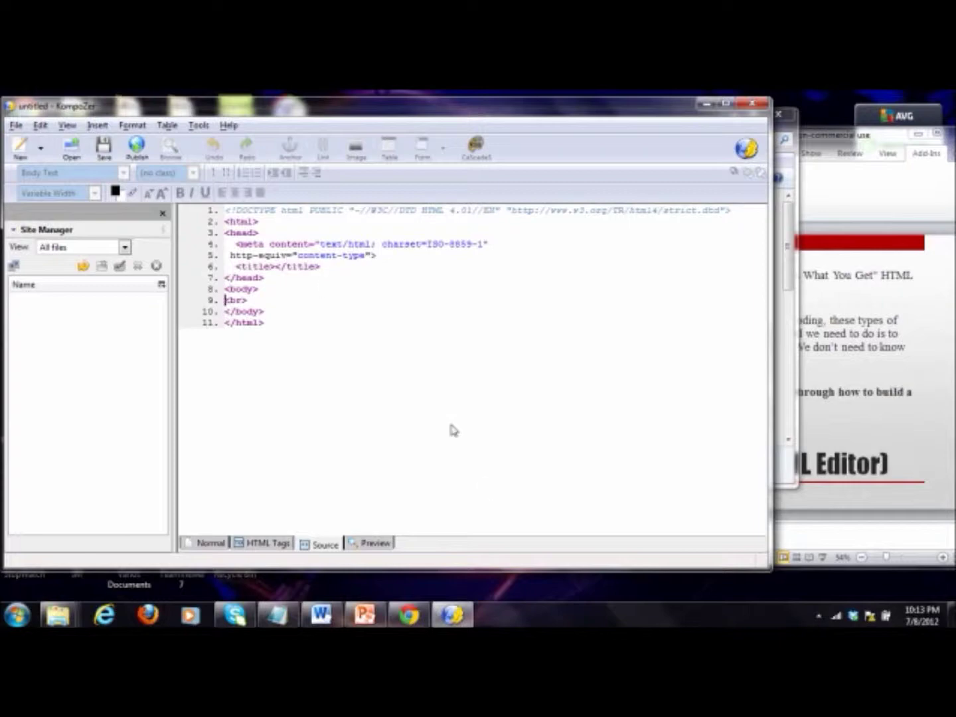
click(382, 546)
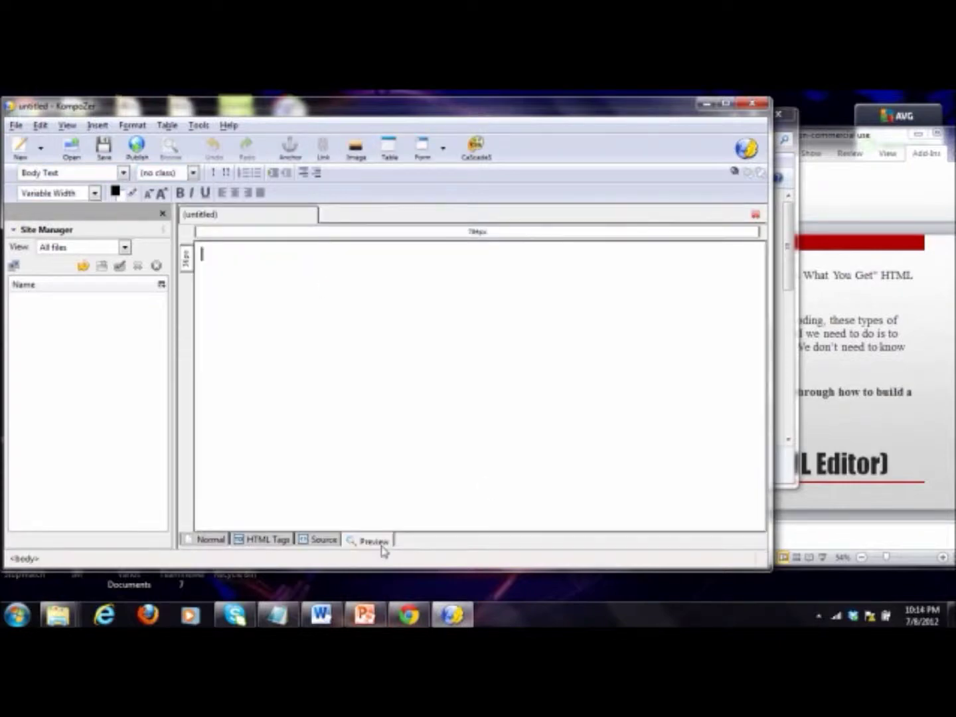
click(215, 546)
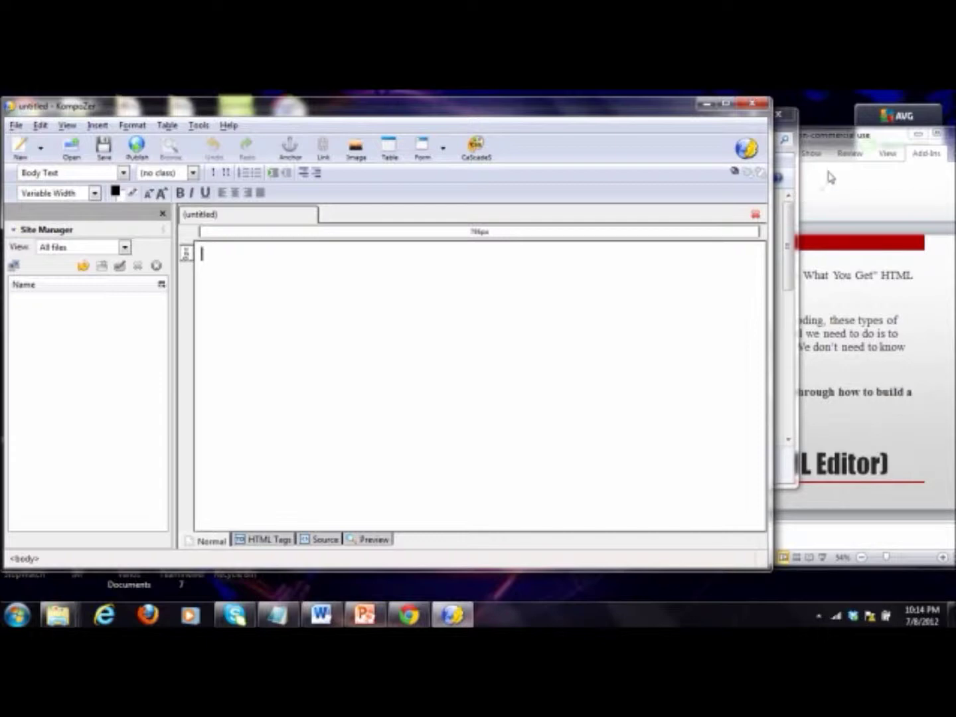
click(834, 142)
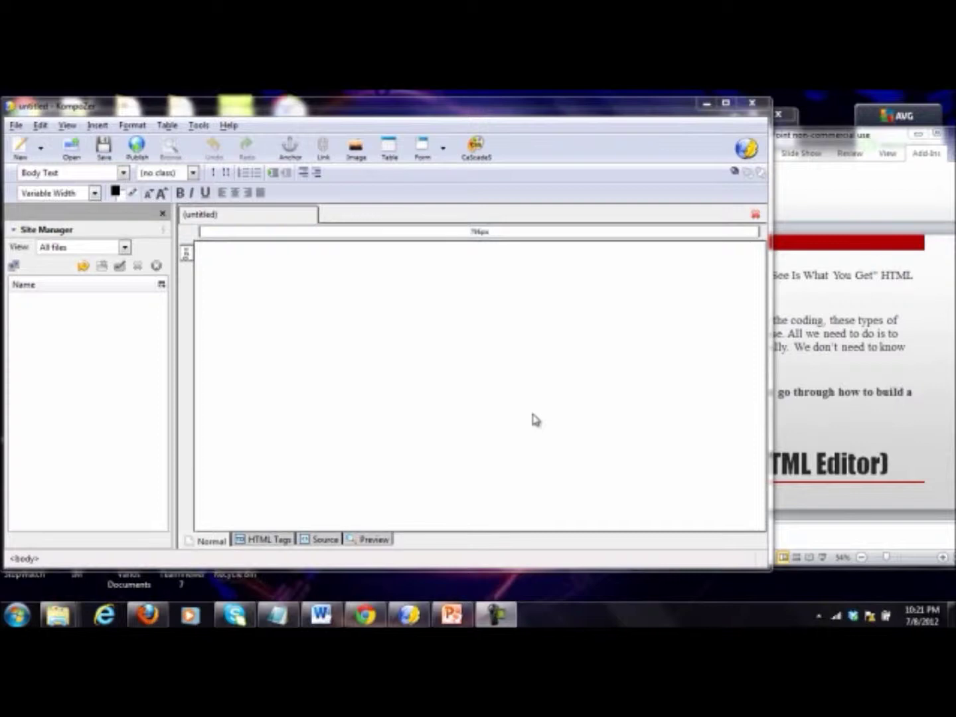
Define a new table for the blank page with 1 row, 1 column and a width of 800 pixels.
click(365, 287)
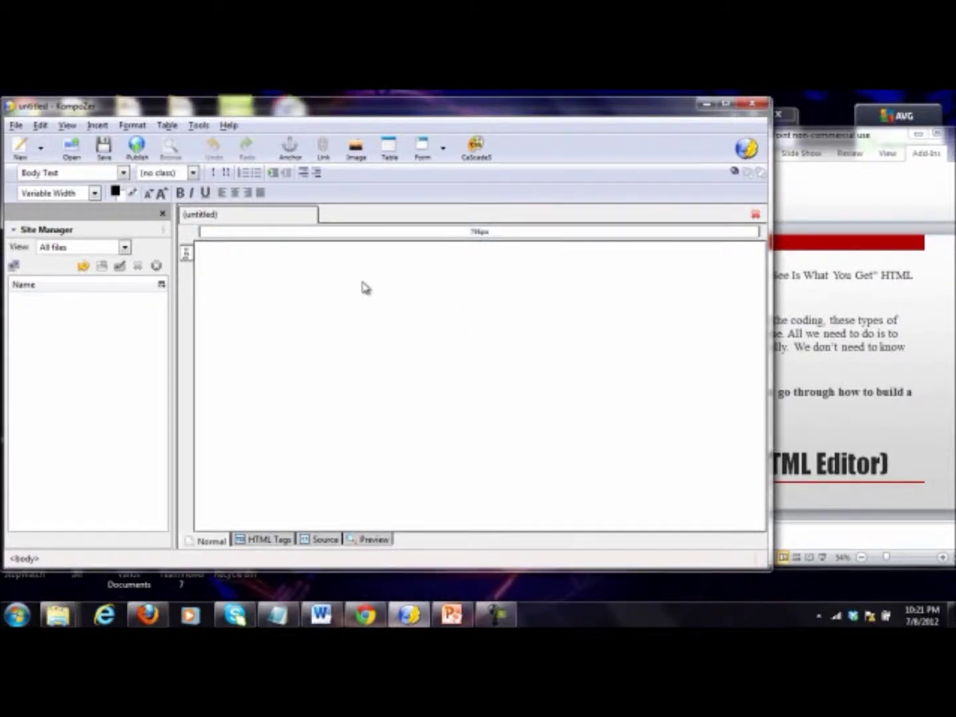
click(129, 125)
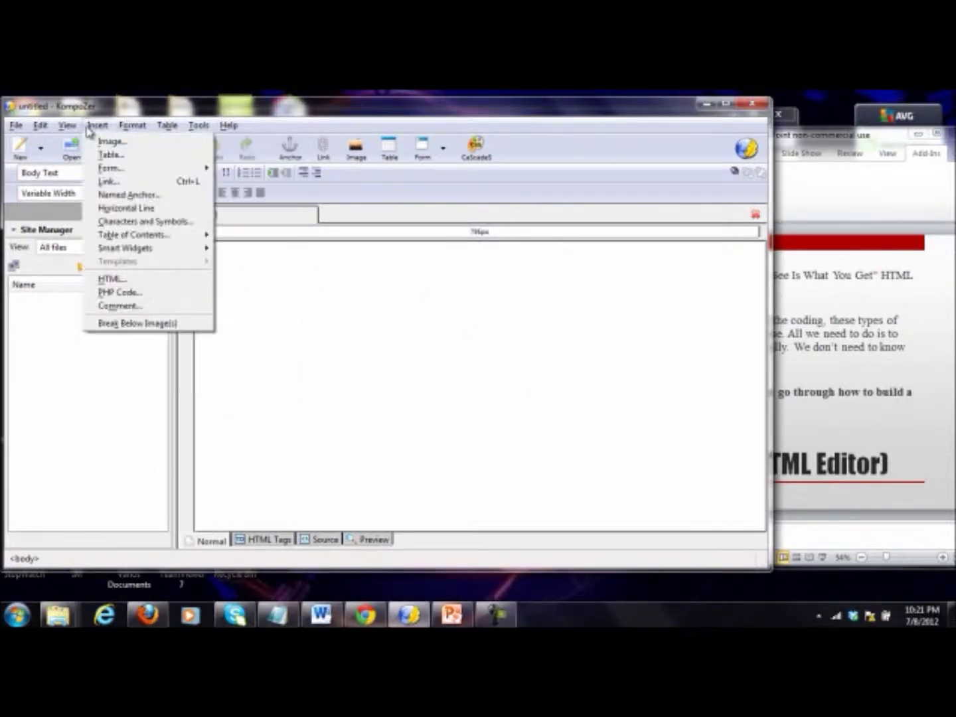
click(106, 155)
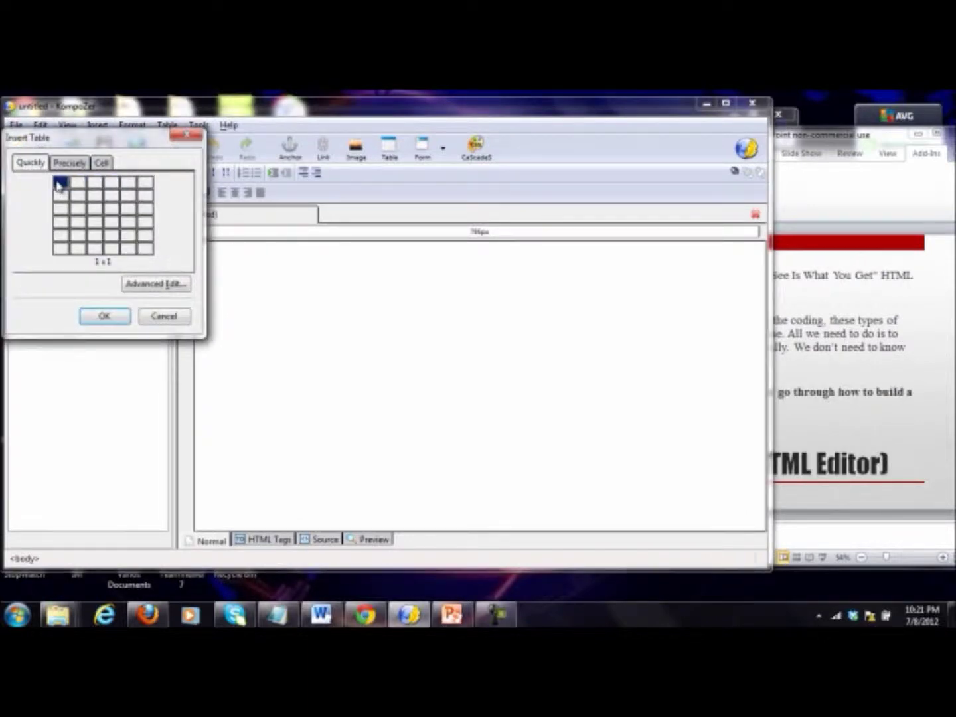
drag(102, 144, 218, 154)
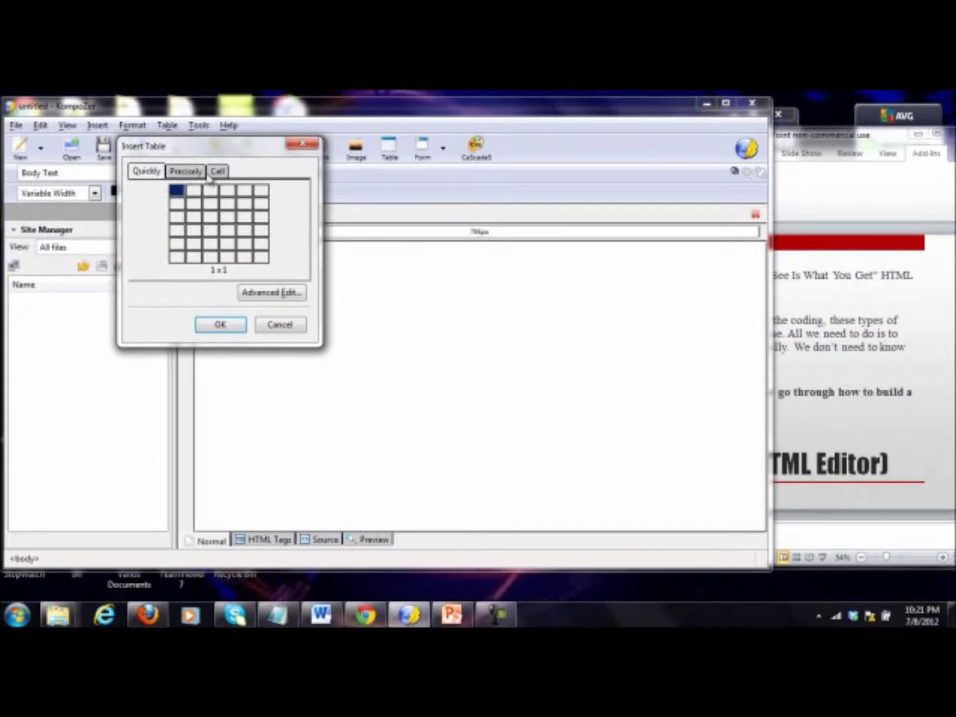
click(194, 174)
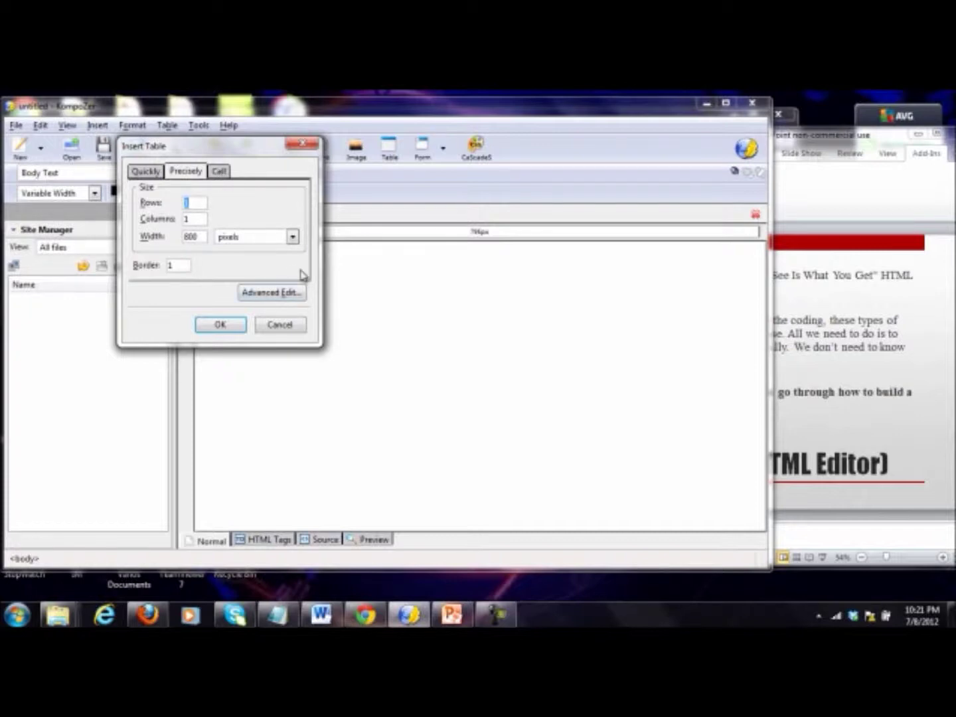
click(292, 237)
click(273, 215)
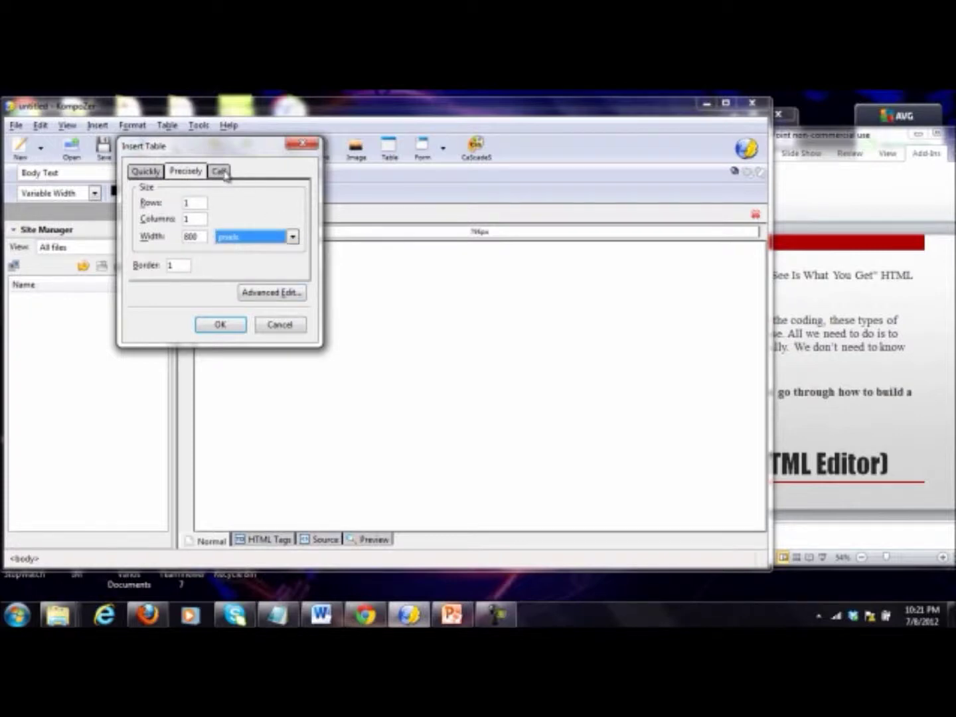
Edit the new table's cell spacing and cell padding, and insert the table into the page.
click(219, 171)
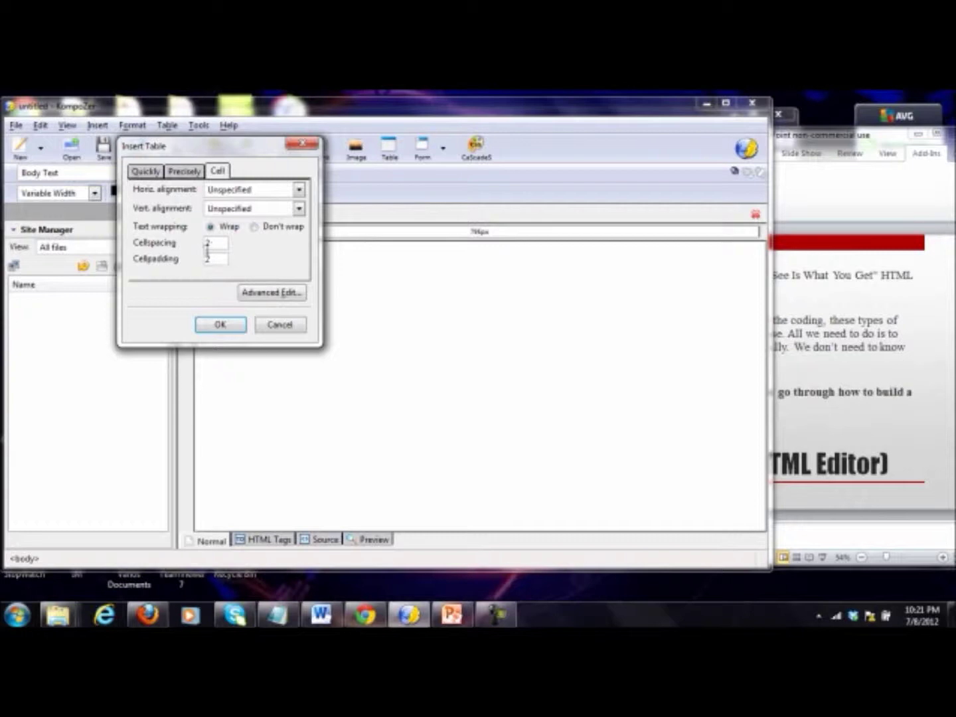
drag(219, 244, 198, 247)
drag(223, 259, 191, 252)
click(237, 328)
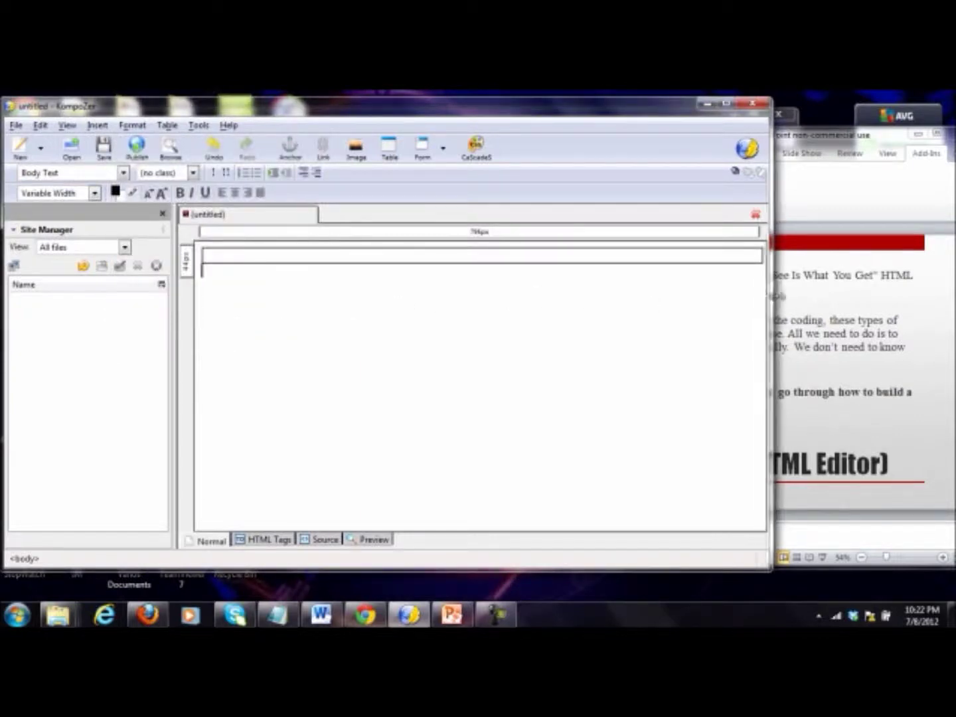
Widen the editor window to fit the whole table and set its cell's horizontal content alignment to Center.
drag(770, 296, 828, 301)
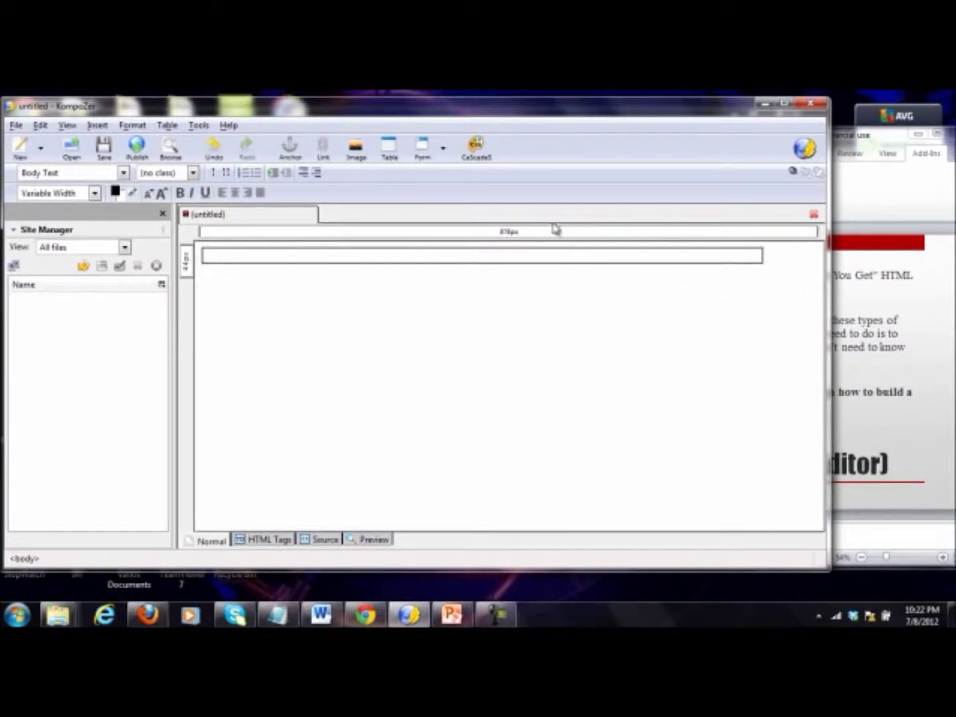
double_click(540, 259)
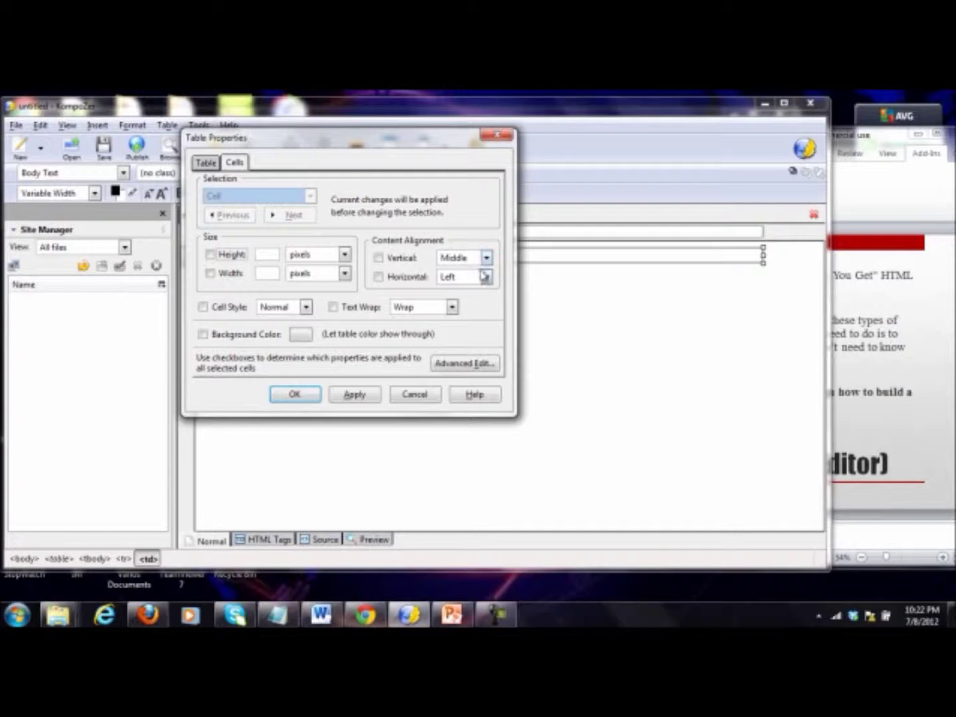
click(486, 277)
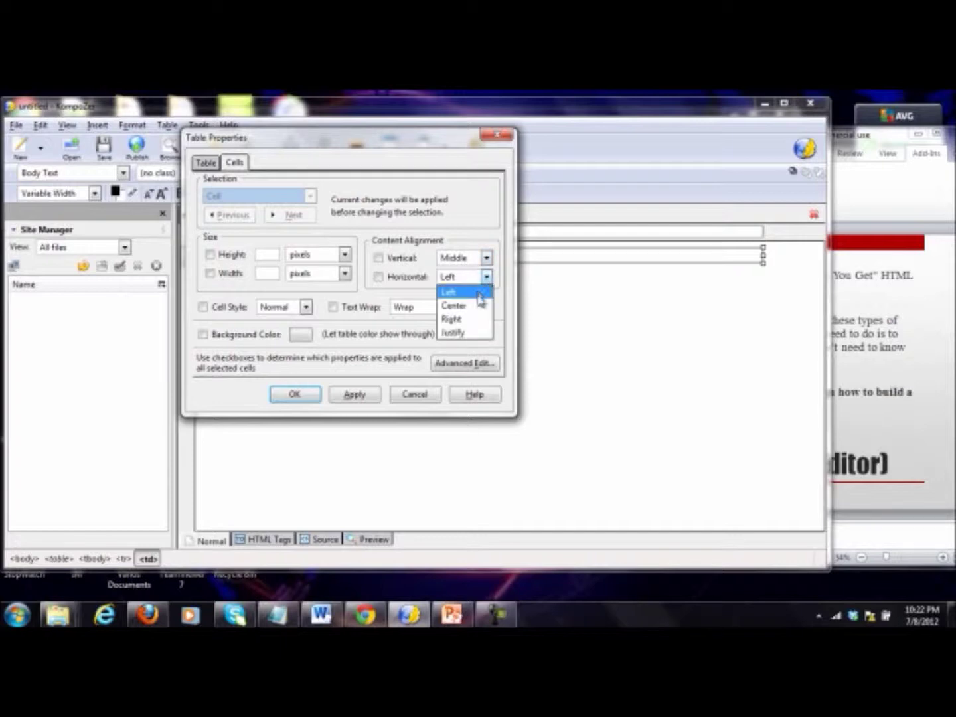
click(482, 310)
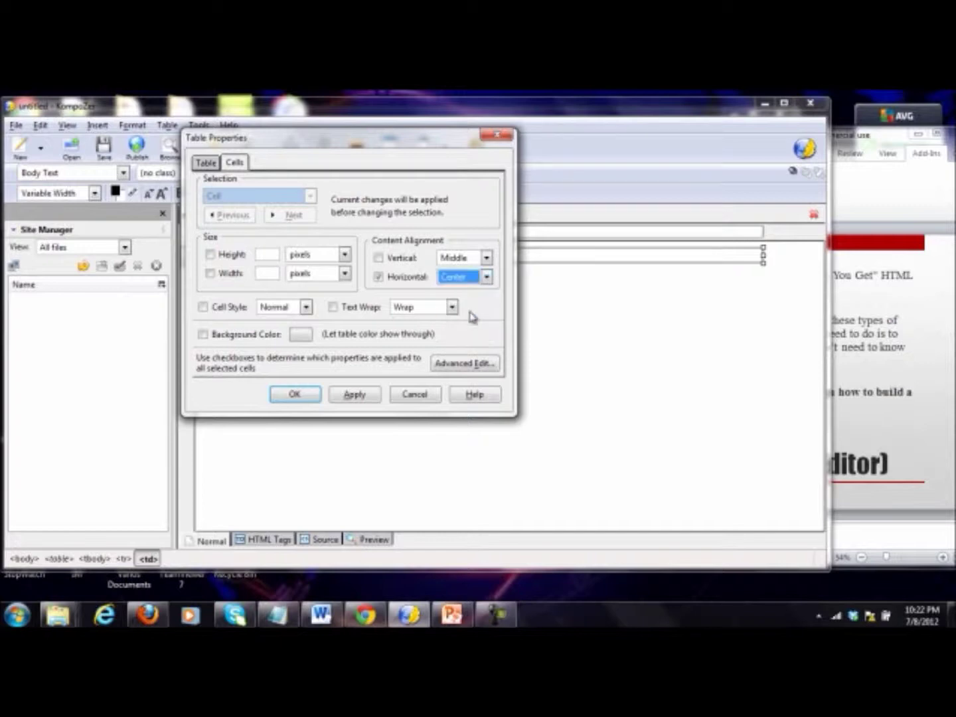
click(297, 398)
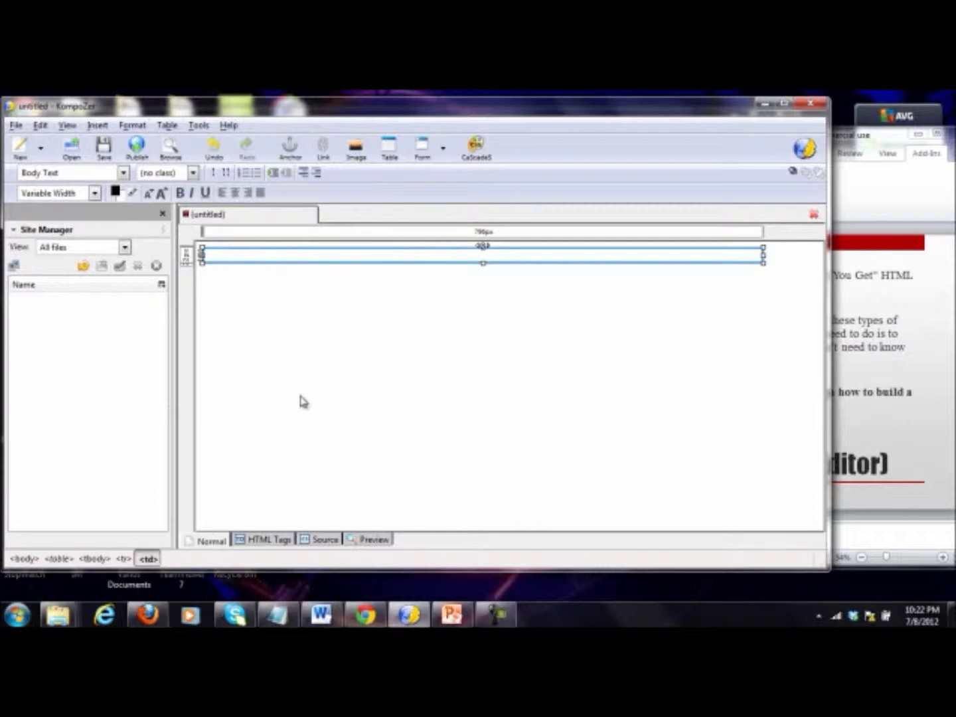
Start inserting an image in the table cell and browse from the Desktop's PLR Video Payday folder to PLR Video Payday Site Pages.
click(459, 259)
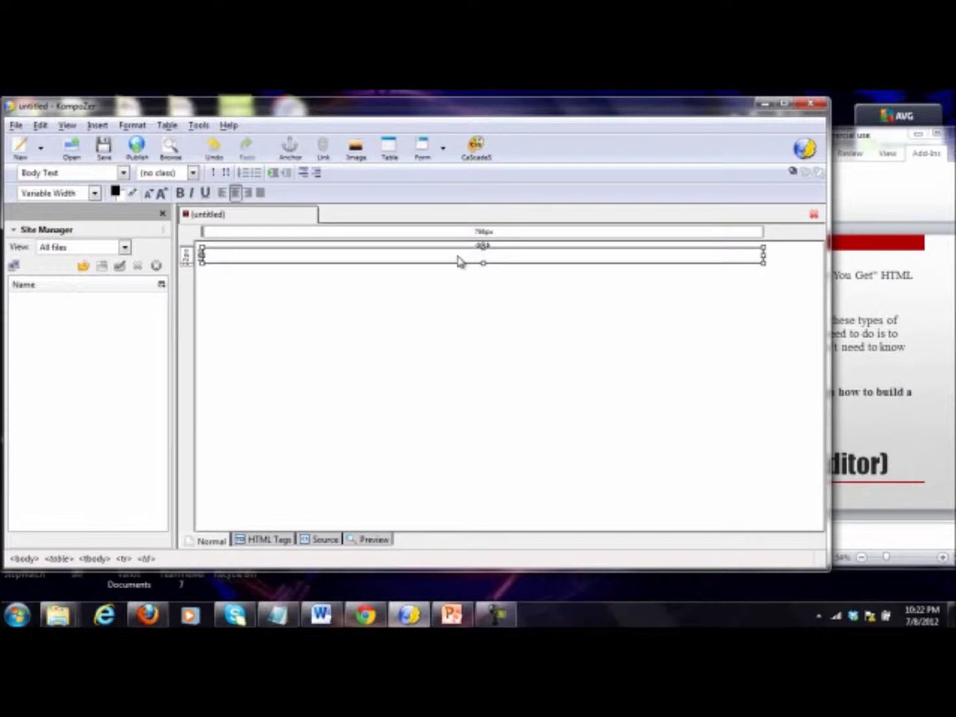
click(98, 125)
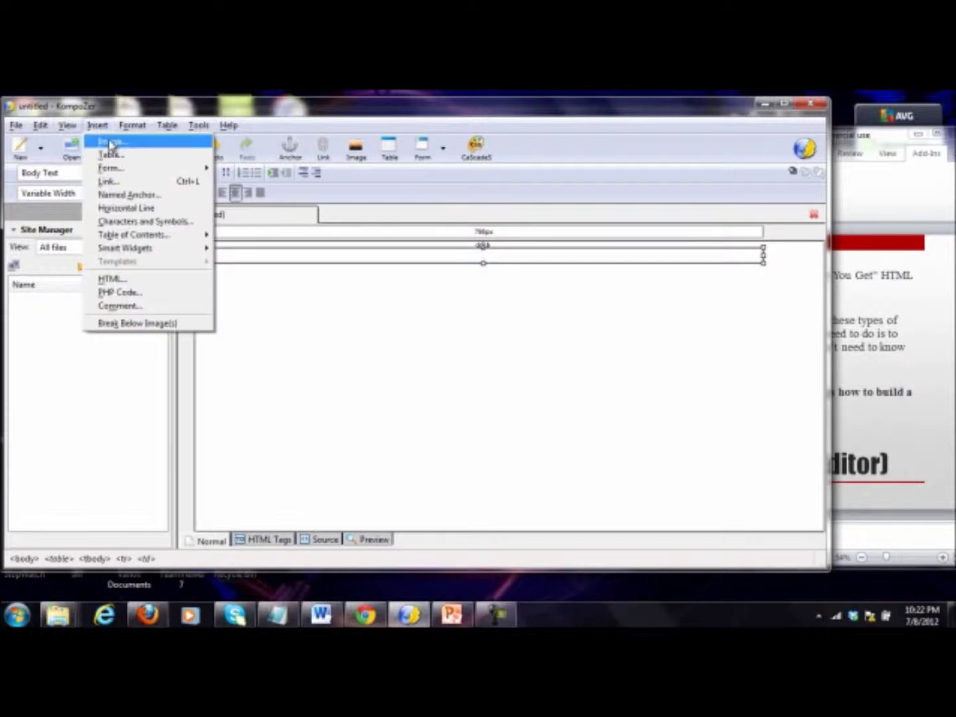
click(110, 142)
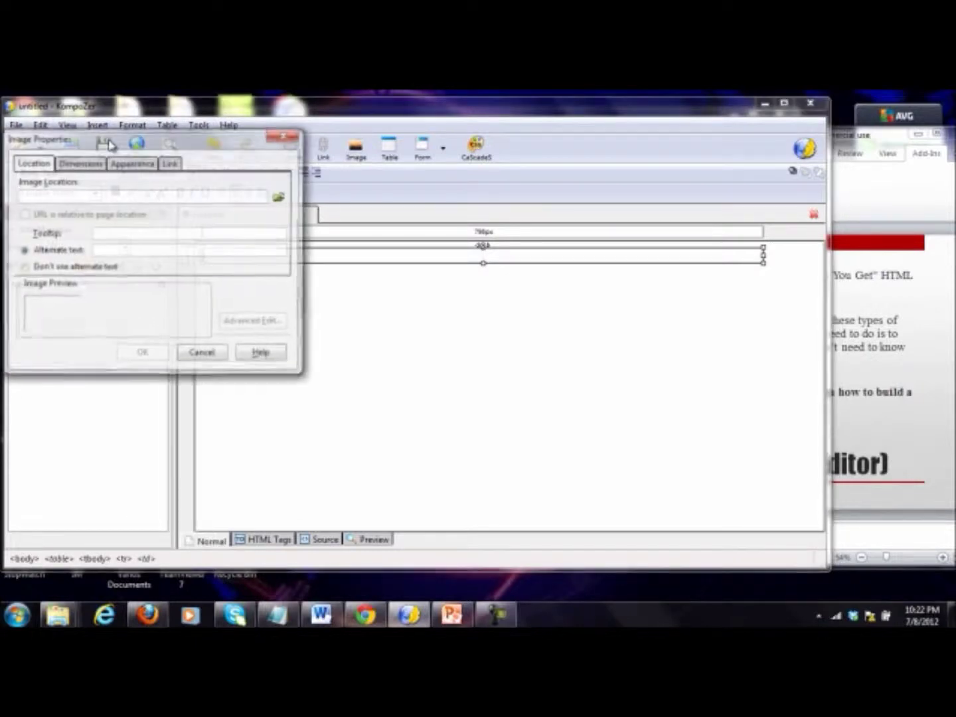
drag(129, 145, 251, 172)
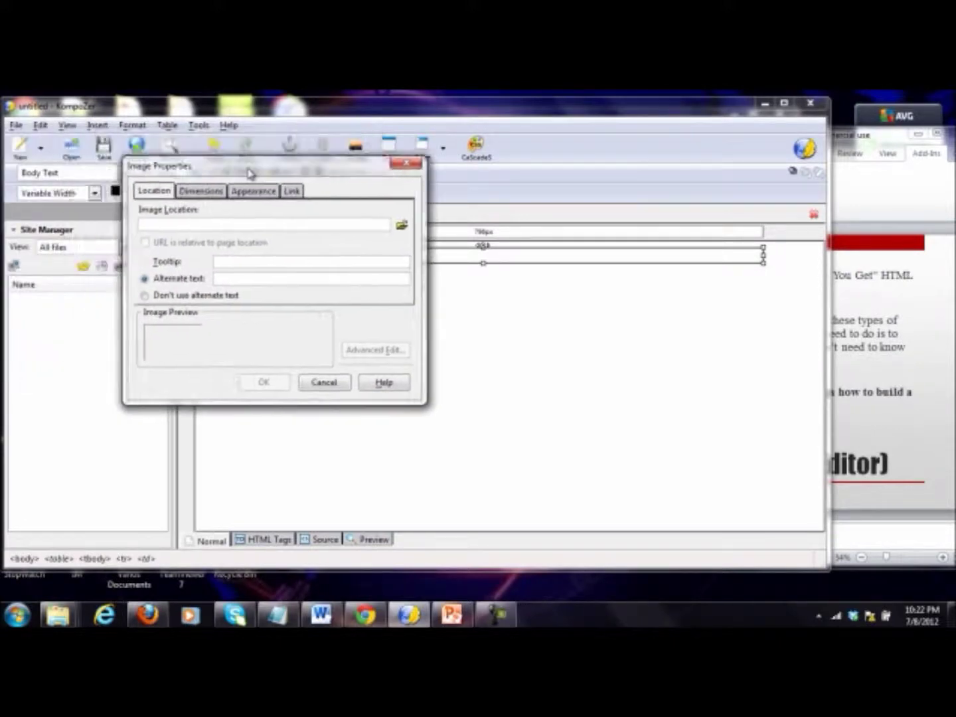
click(402, 225)
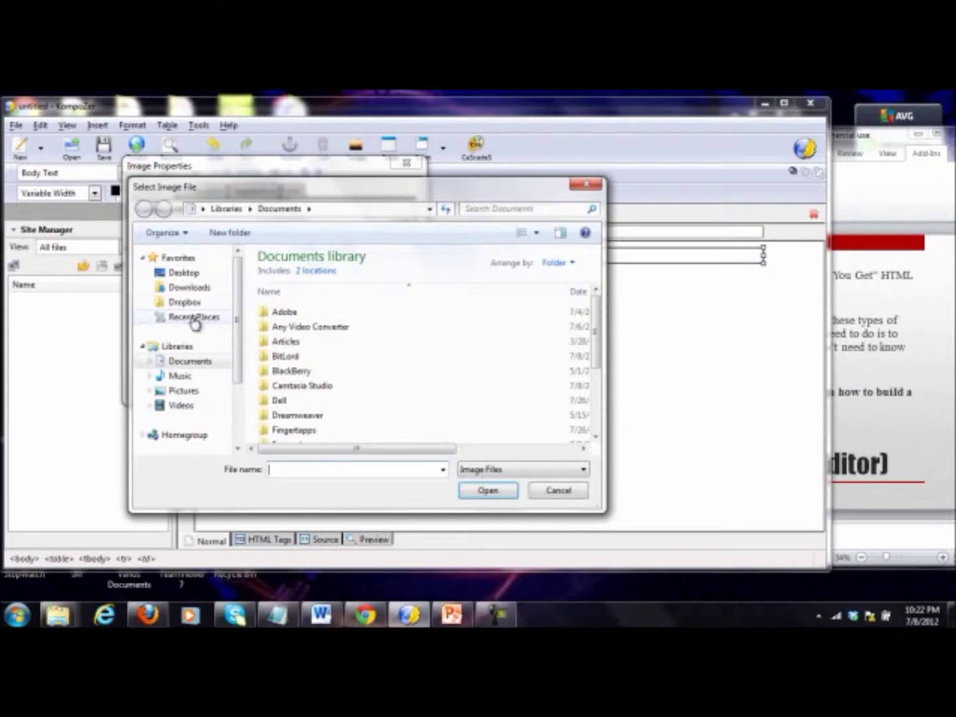
click(183, 272)
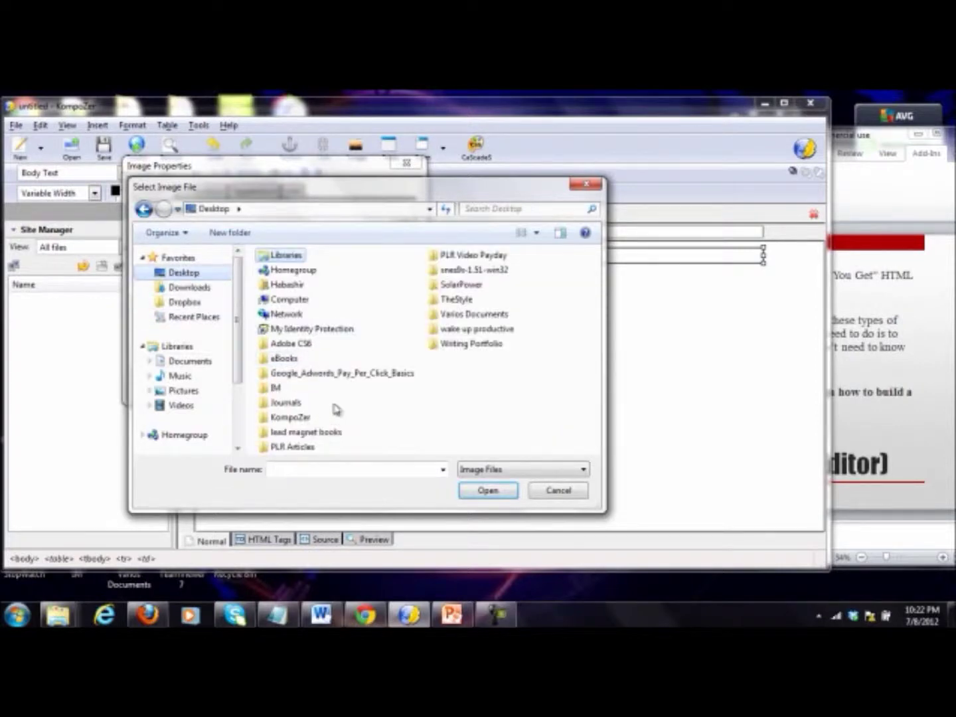
double_click(439, 255)
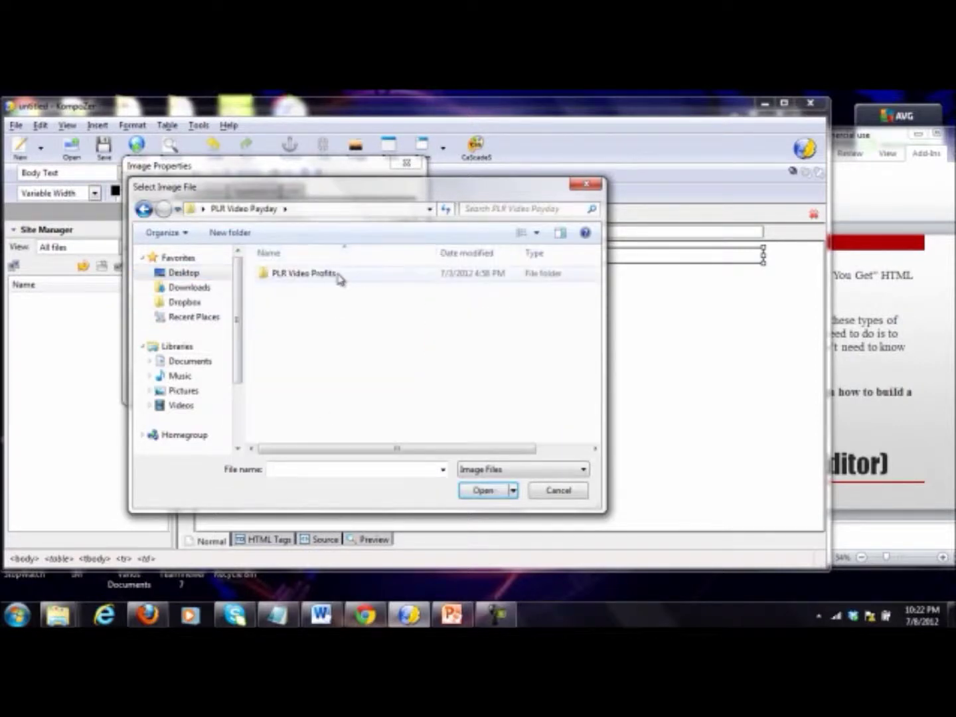
double_click(335, 276)
double_click(316, 279)
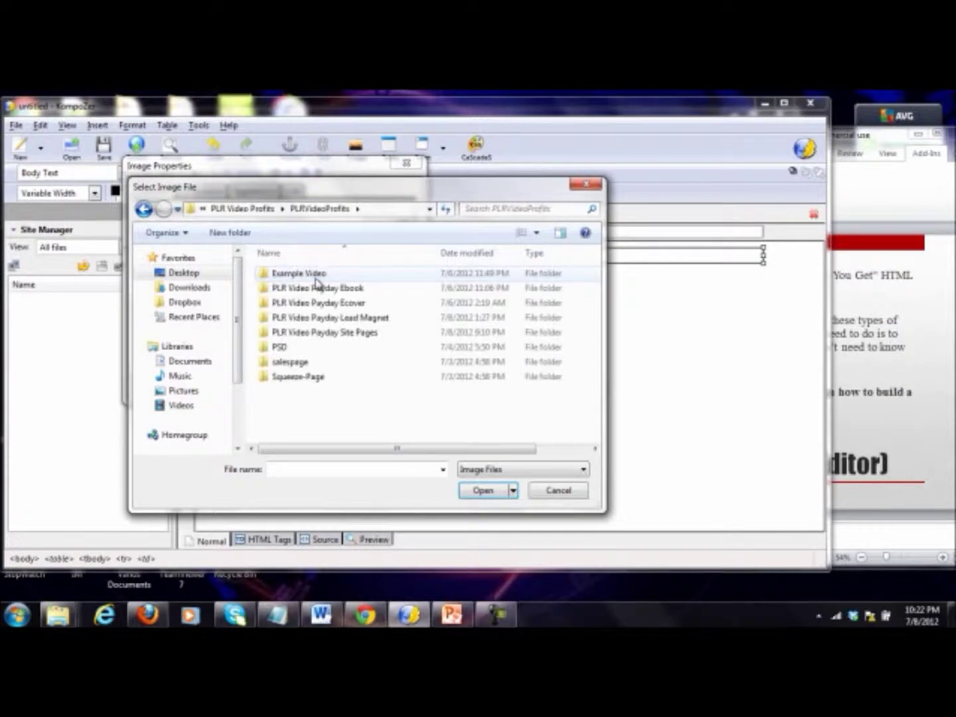
double_click(343, 335)
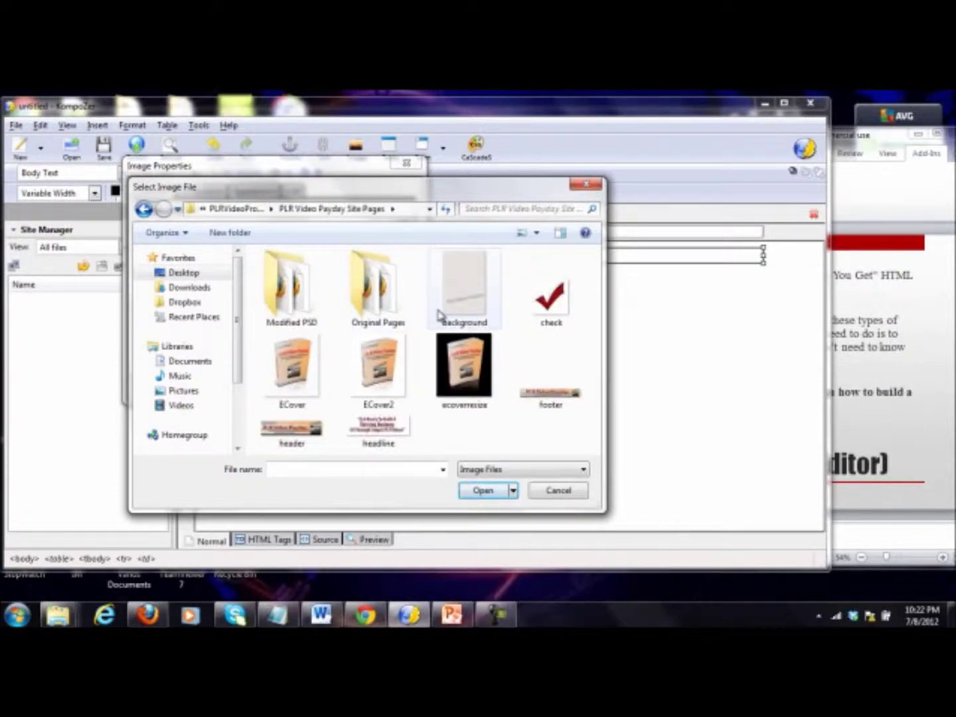
Choose the header image file, set it to use no alternate text, and insert it into the table cell.
key(Down)
key(Down)
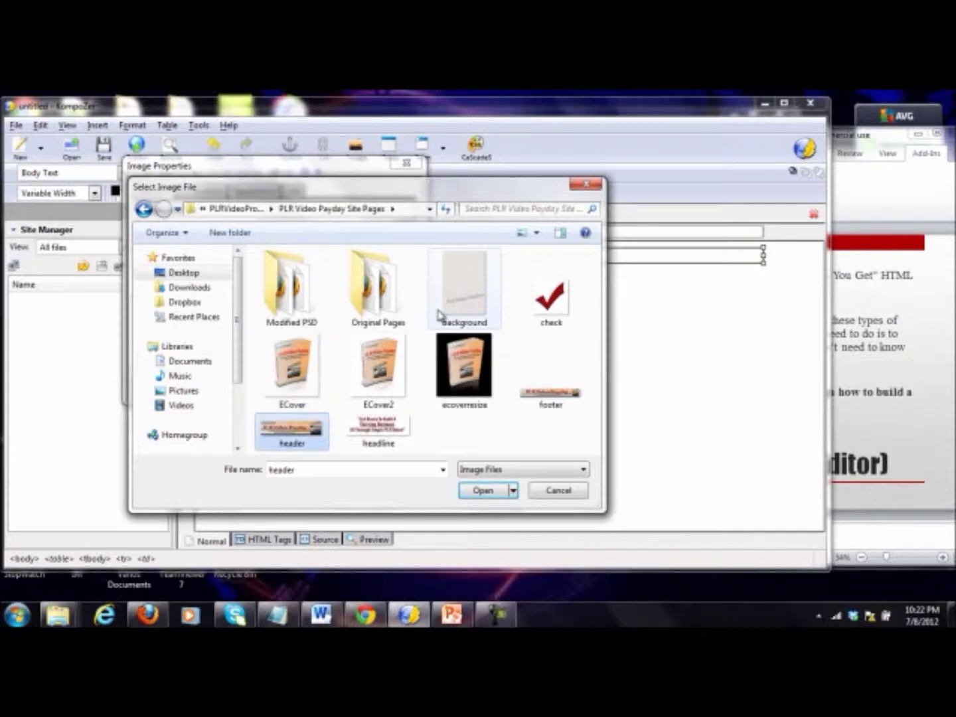
click(494, 492)
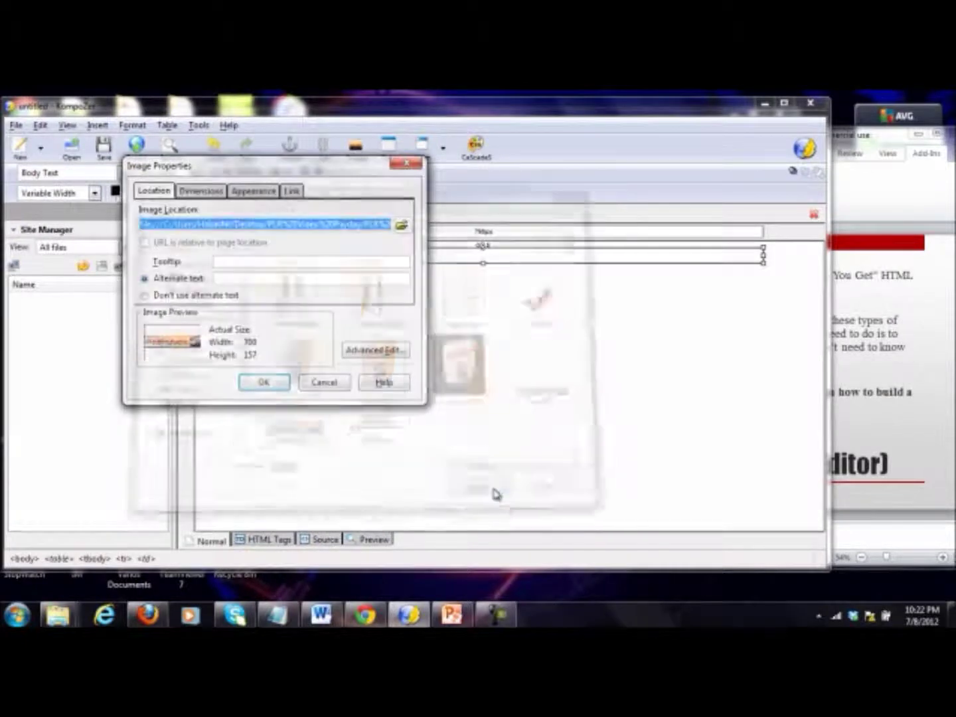
click(187, 299)
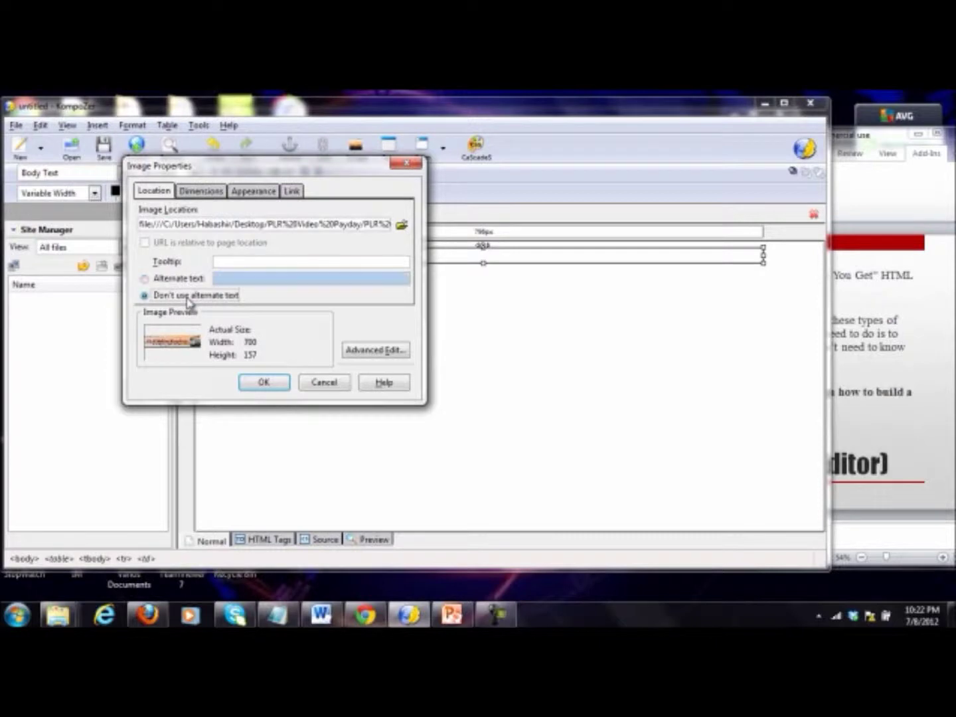
click(278, 391)
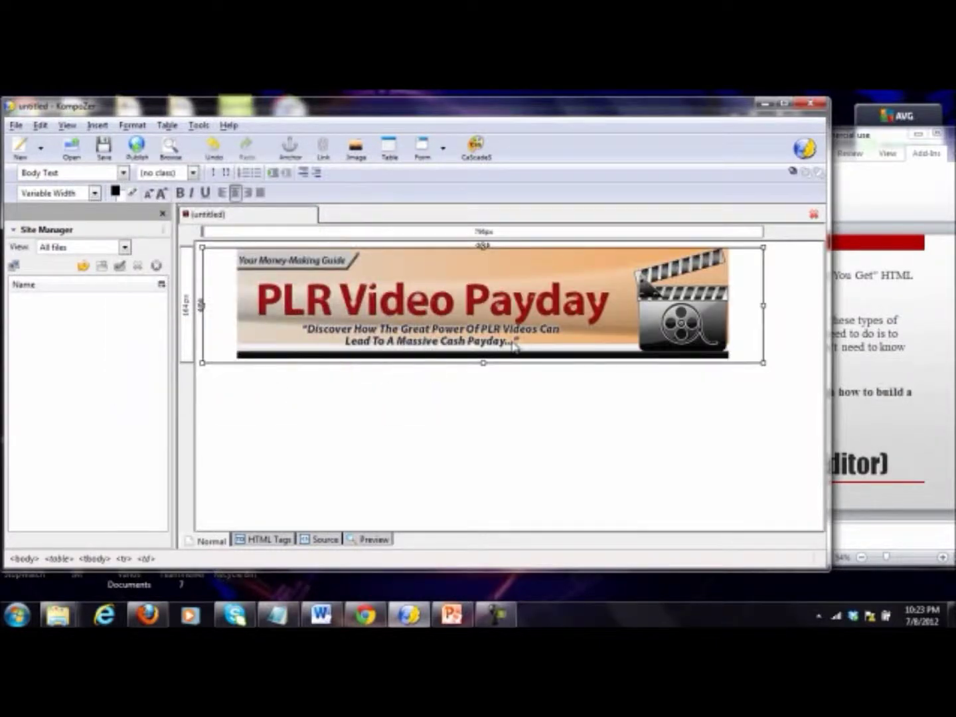
Examine the dimension settings of the inserted header image and close its properties without changes.
double_click(548, 325)
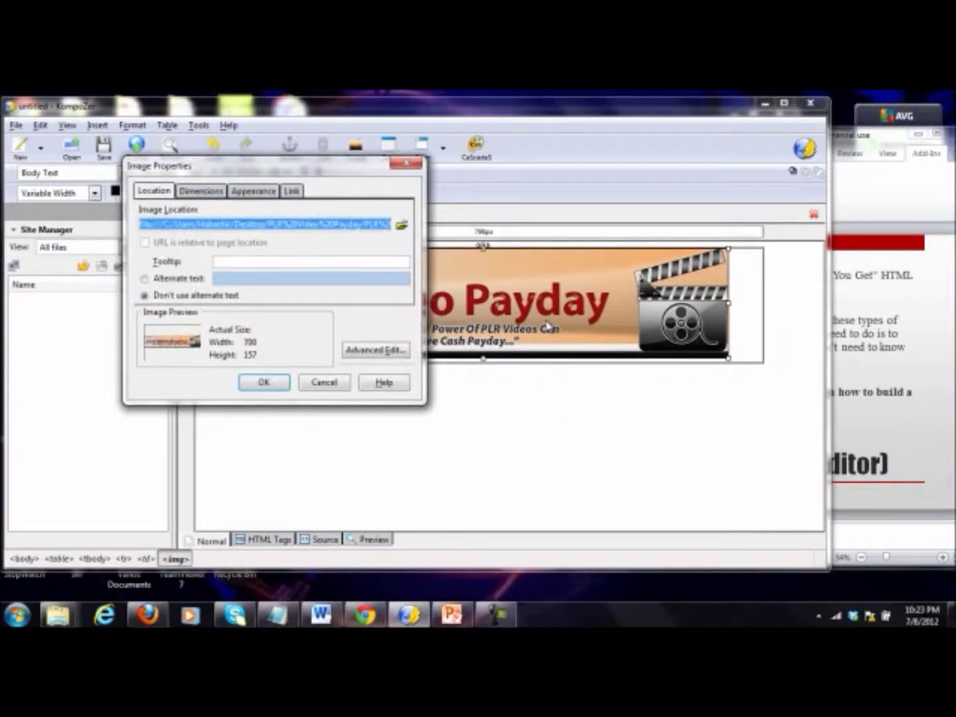
click(206, 197)
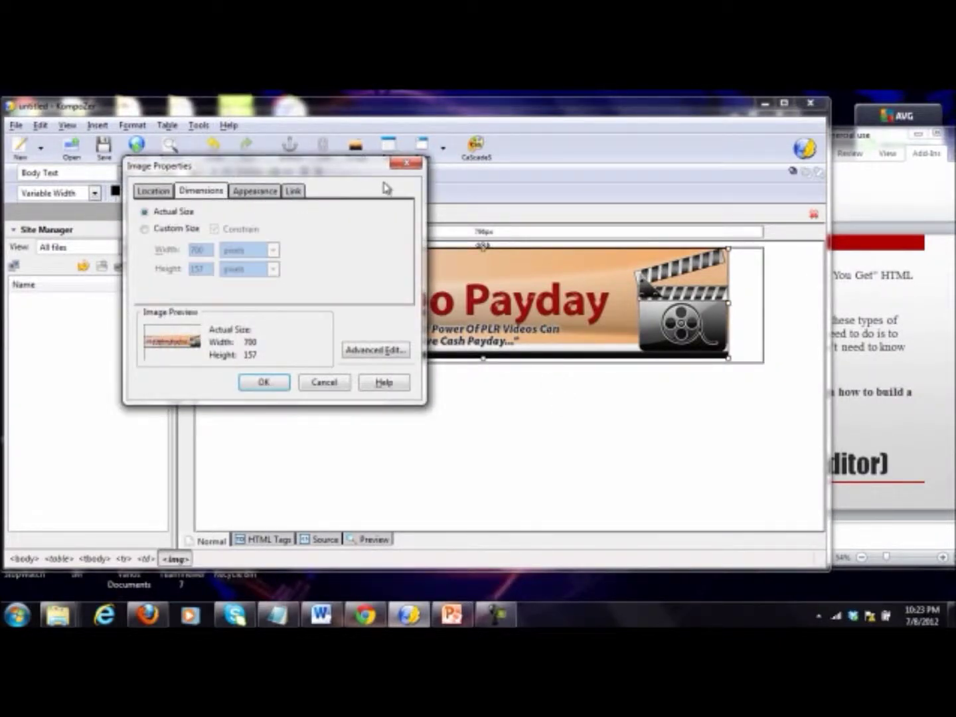
click(405, 163)
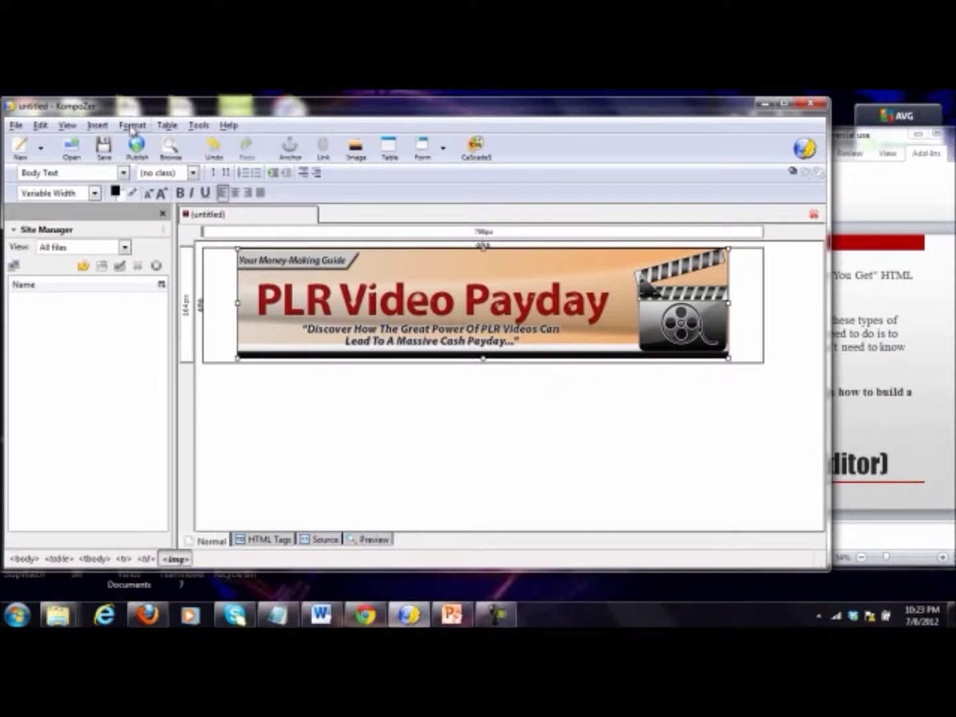
click(103, 126)
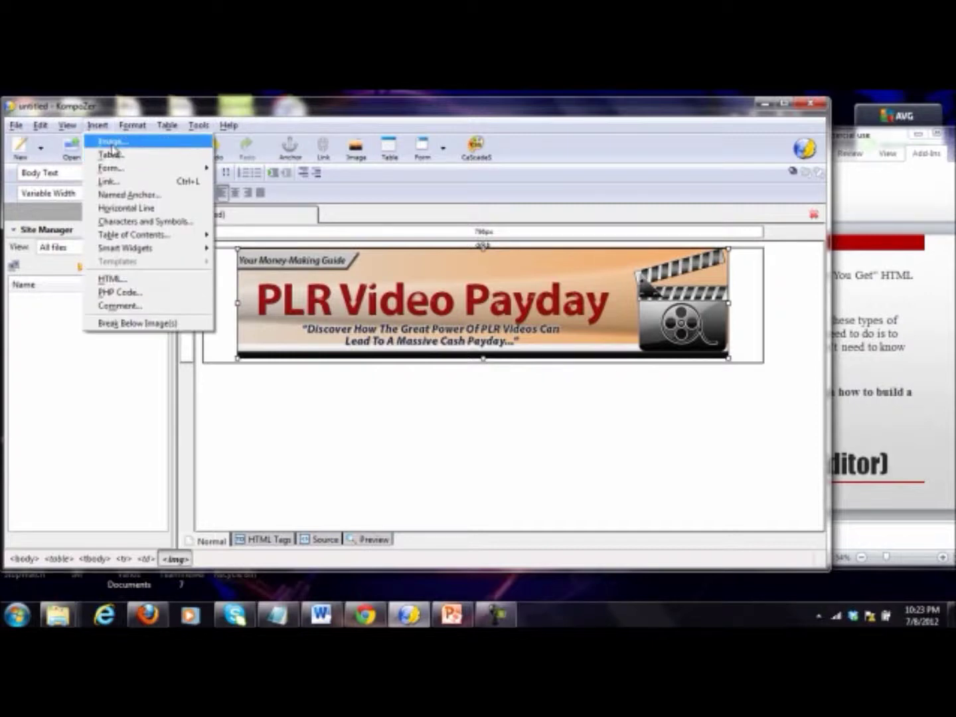
click(110, 139)
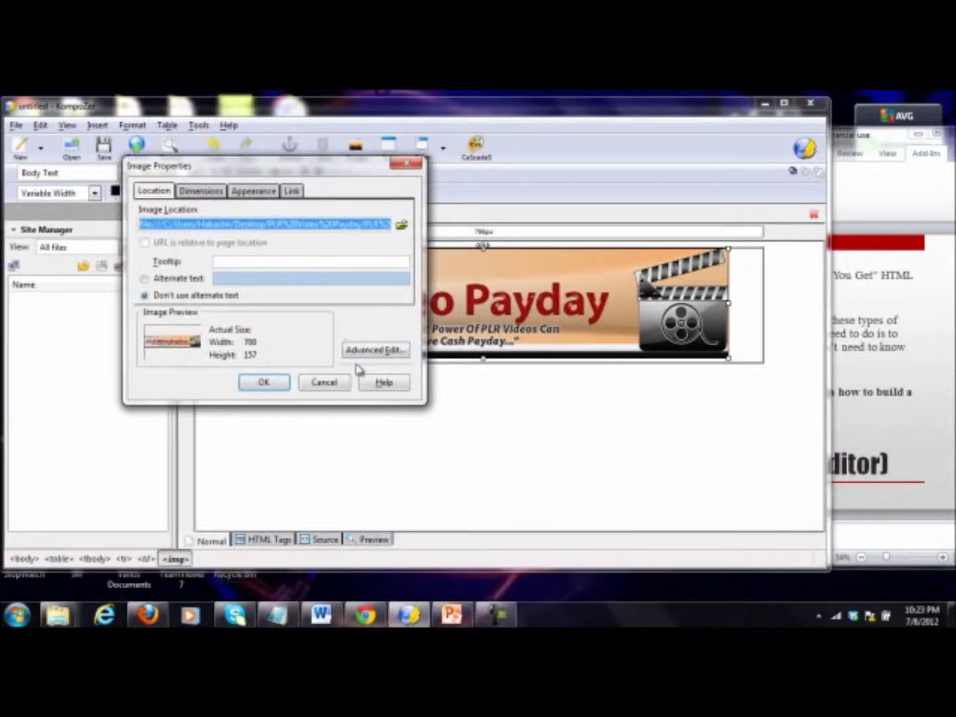
click(343, 381)
right_click(474, 395)
key(Escape)
click(212, 319)
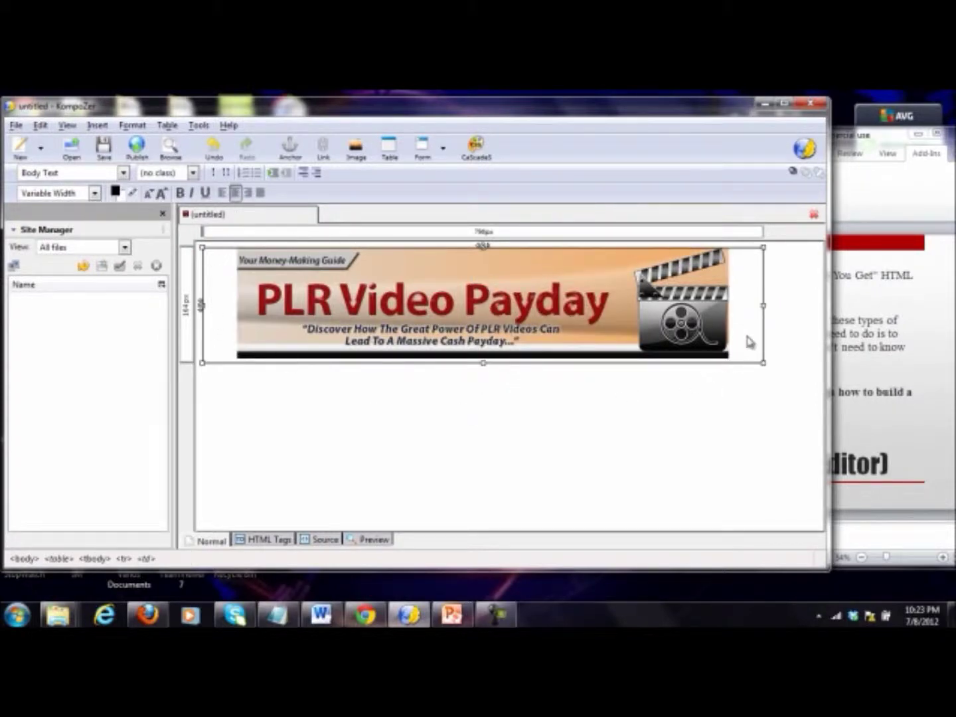
right_click(529, 397)
key(Escape)
click(98, 126)
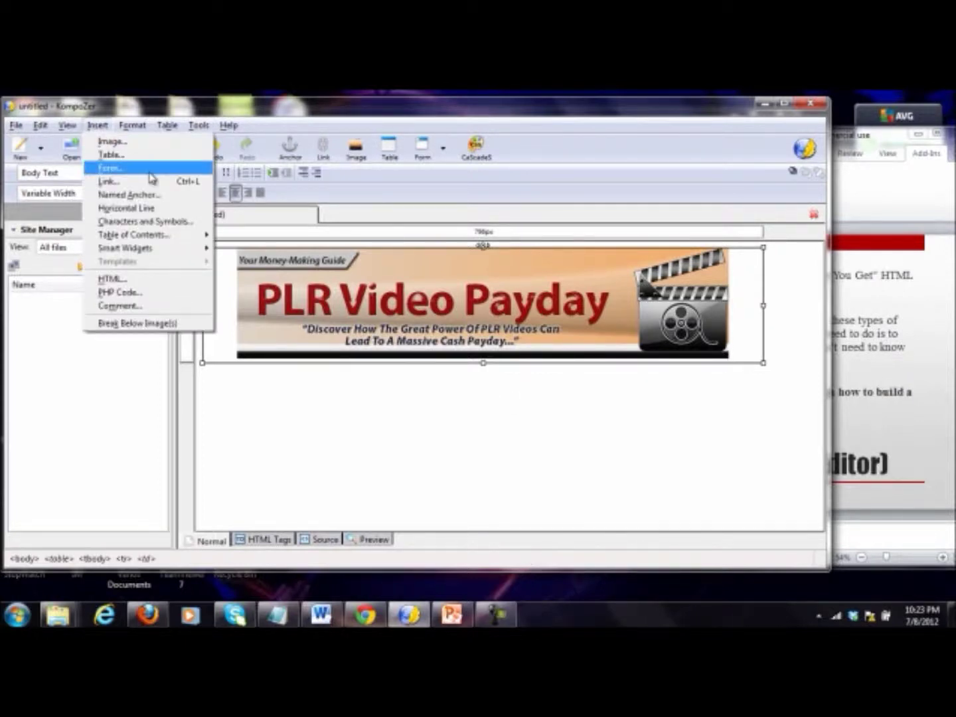
click(417, 123)
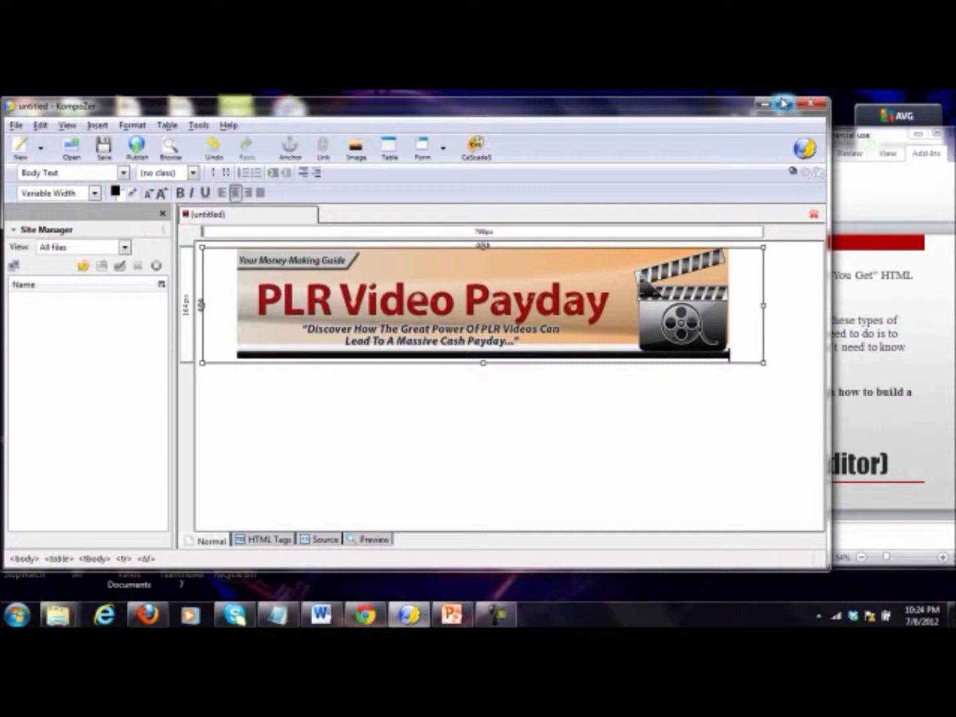
Insert the footer image below the header table, using no alternate text.
key(Down)
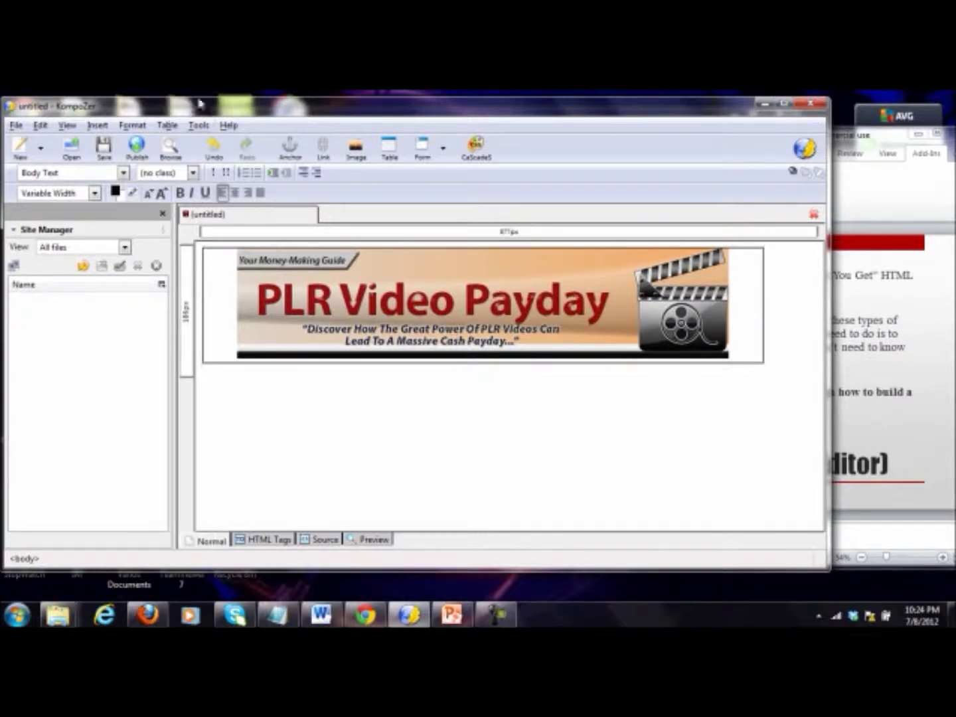
click(96, 125)
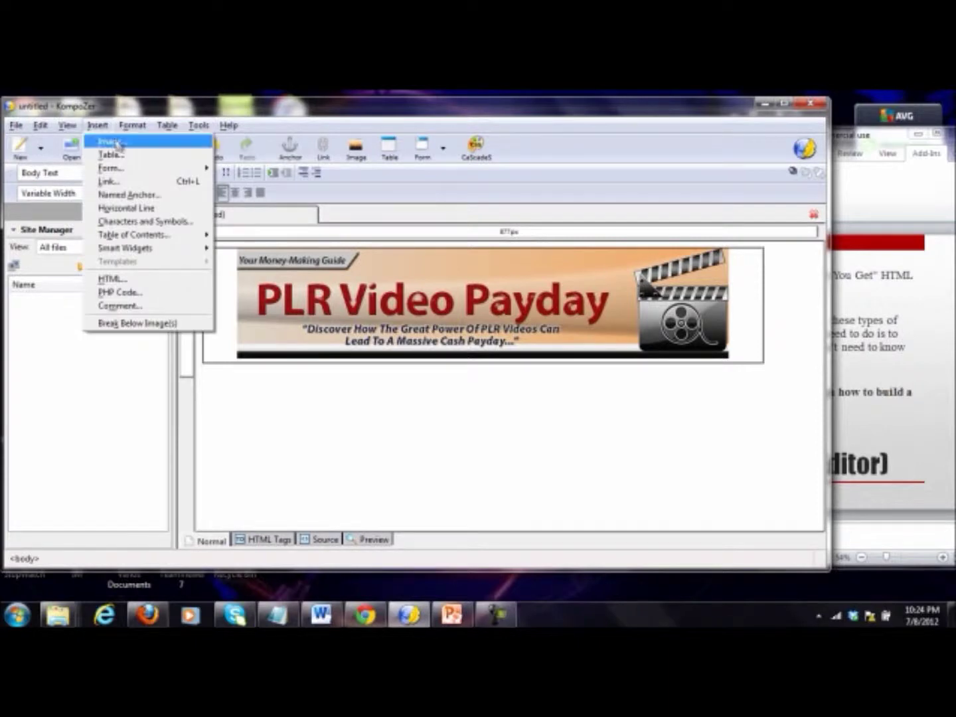
click(117, 146)
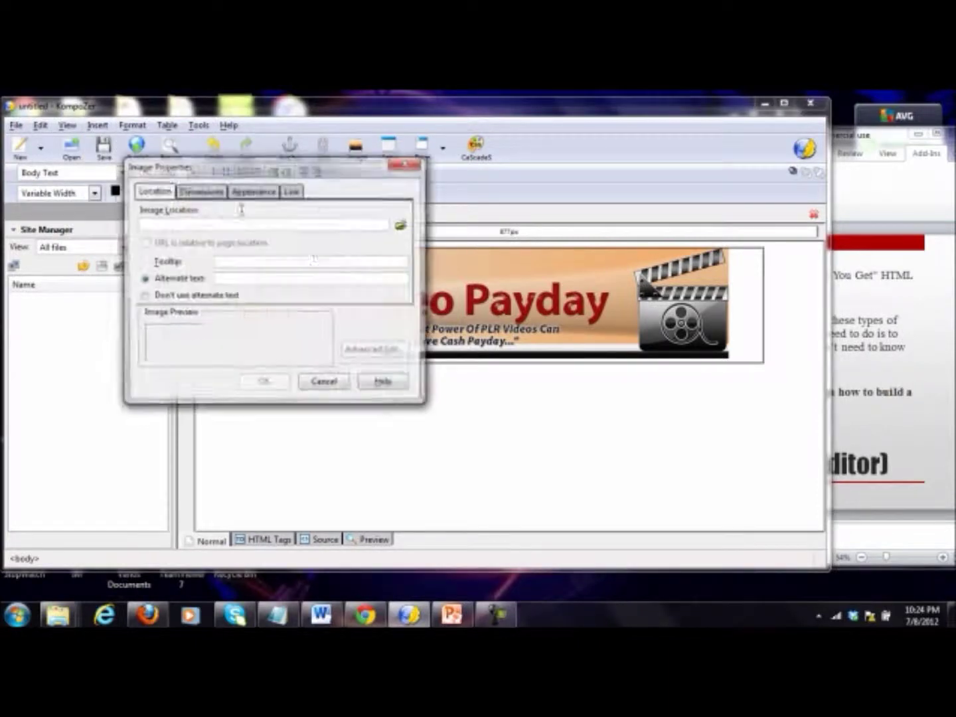
click(402, 228)
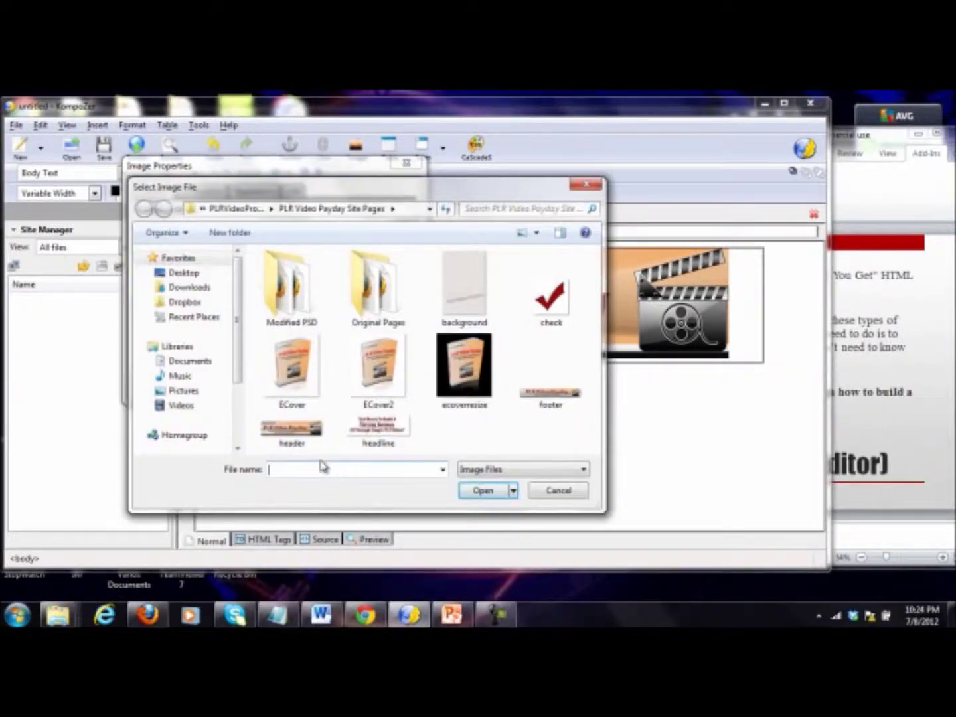
double_click(551, 391)
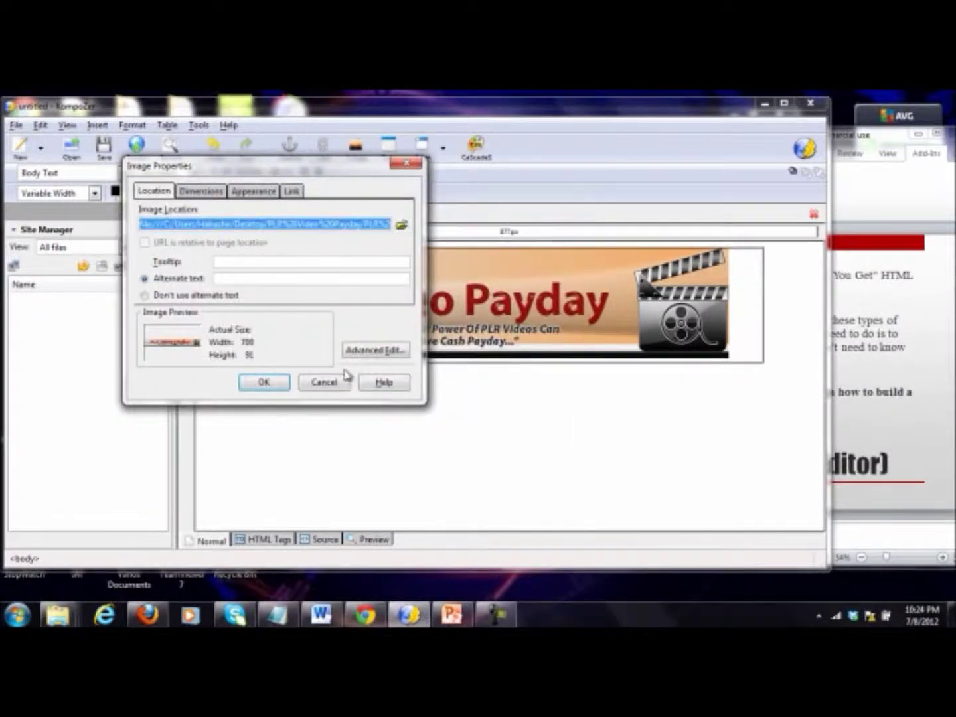
click(188, 296)
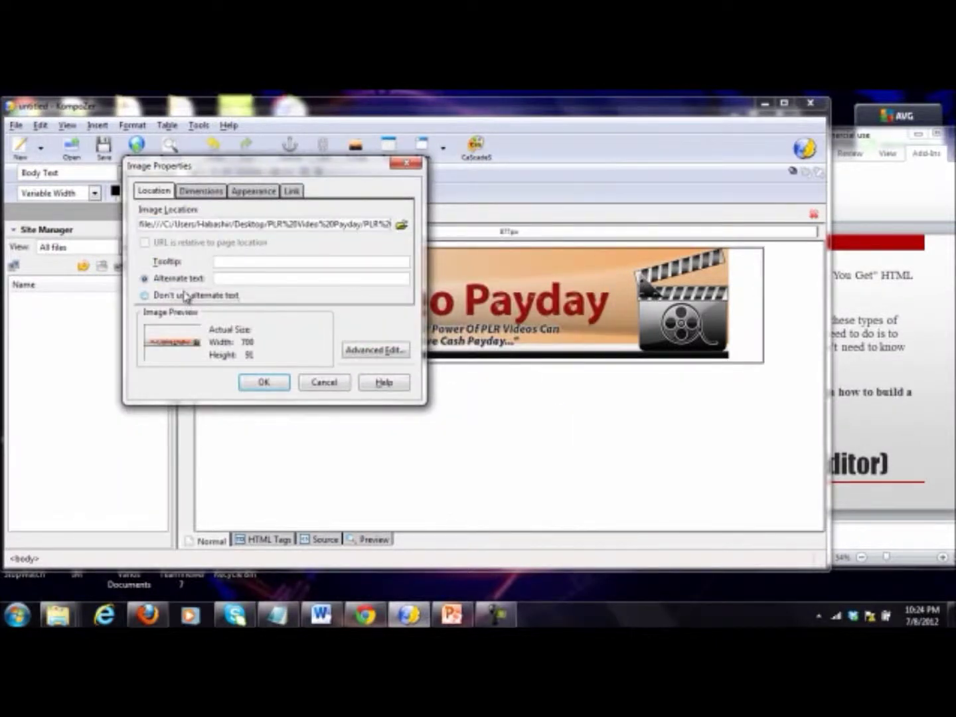
click(263, 384)
Center the footer image horizontally on the page and deselect it.
click(368, 417)
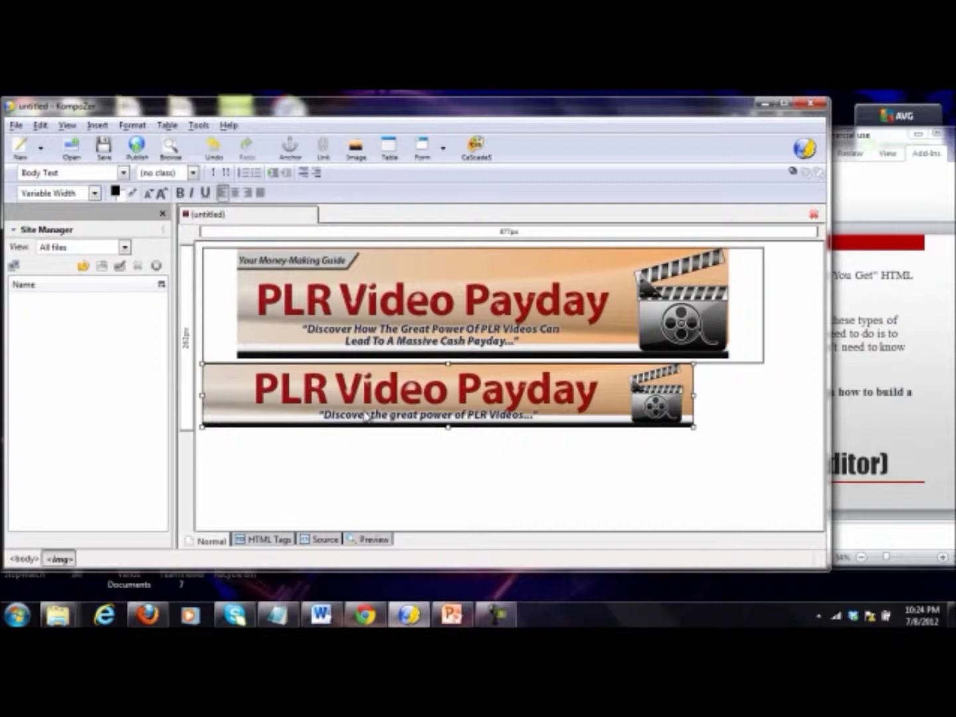
click(236, 193)
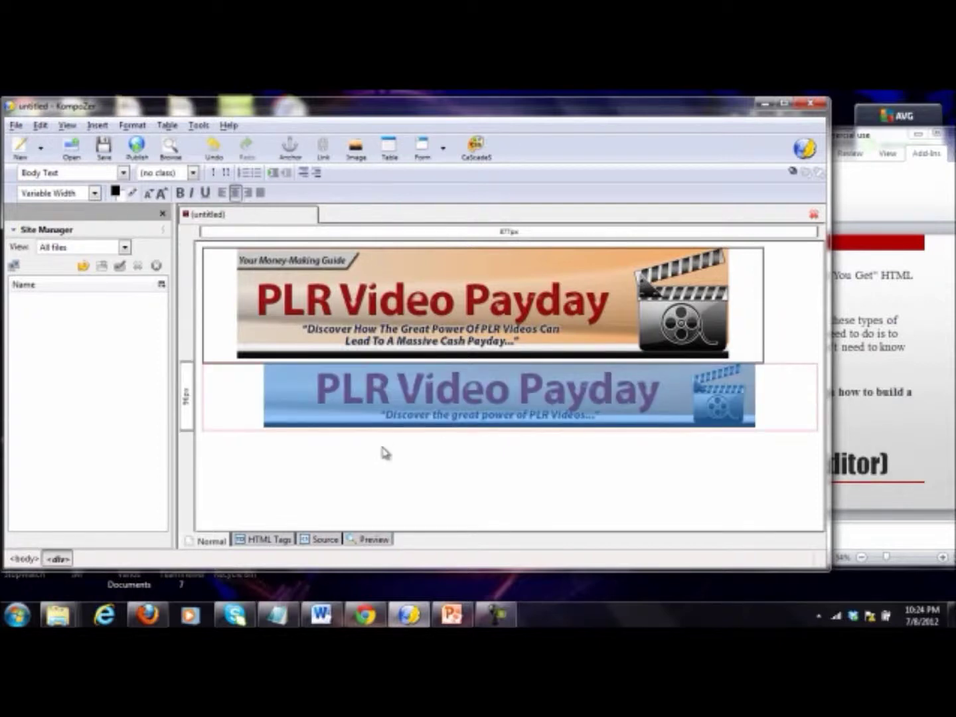
click(425, 474)
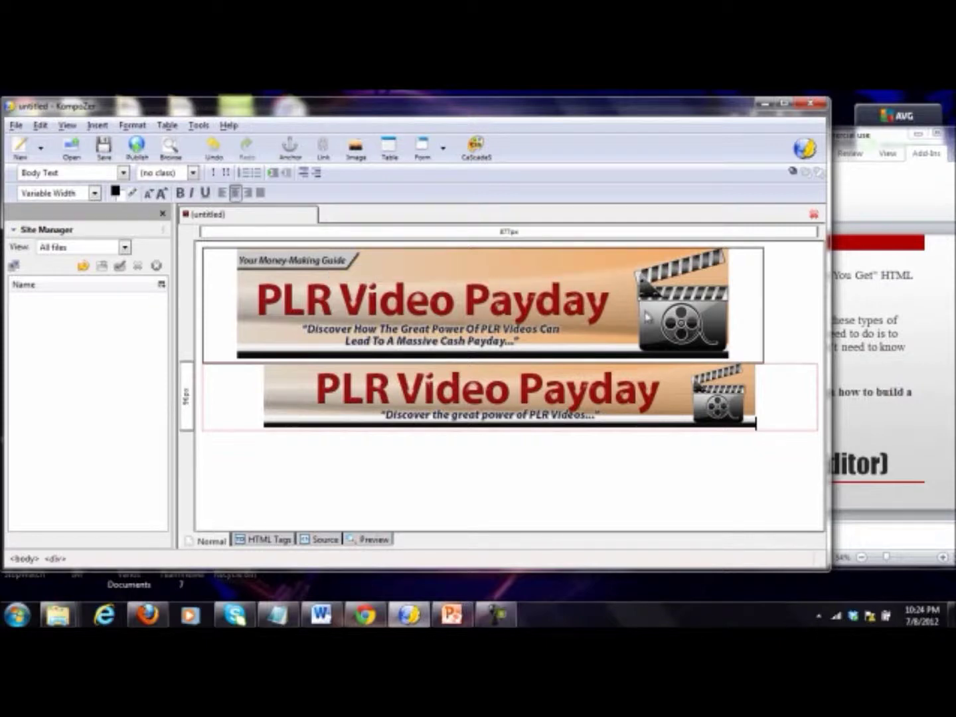
Widen the header table to the full page width so the header image lines up with the centered footer.
click(764, 312)
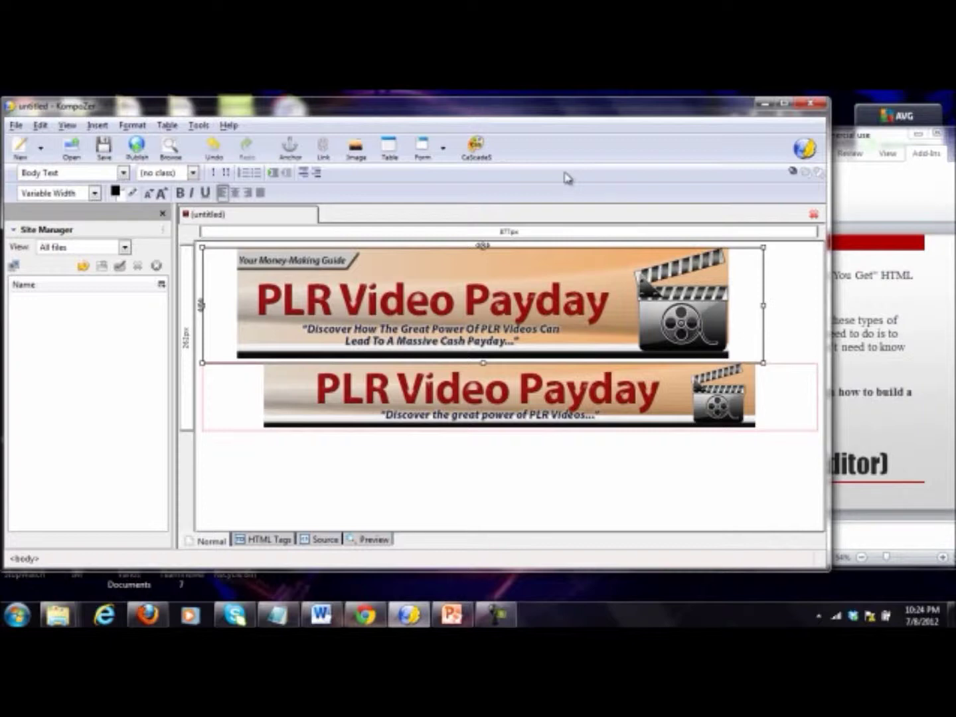
key(ctrl+z)
drag(761, 307, 816, 314)
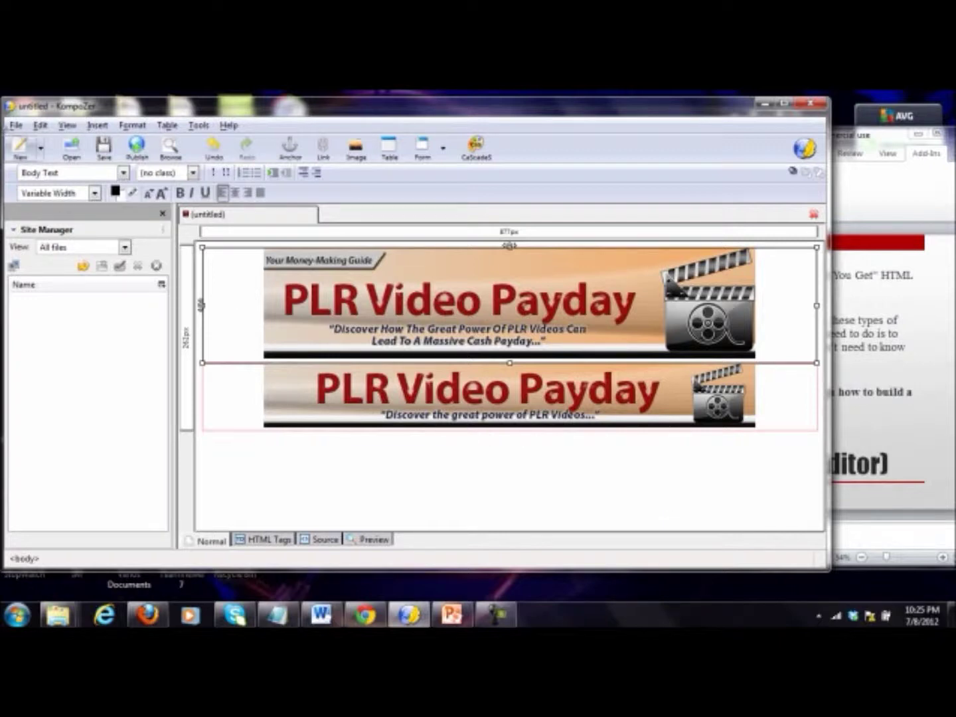
Save the page as an HTML file named index in the PLR Video Payday Site Pages folder, with index as page title.
click(15, 125)
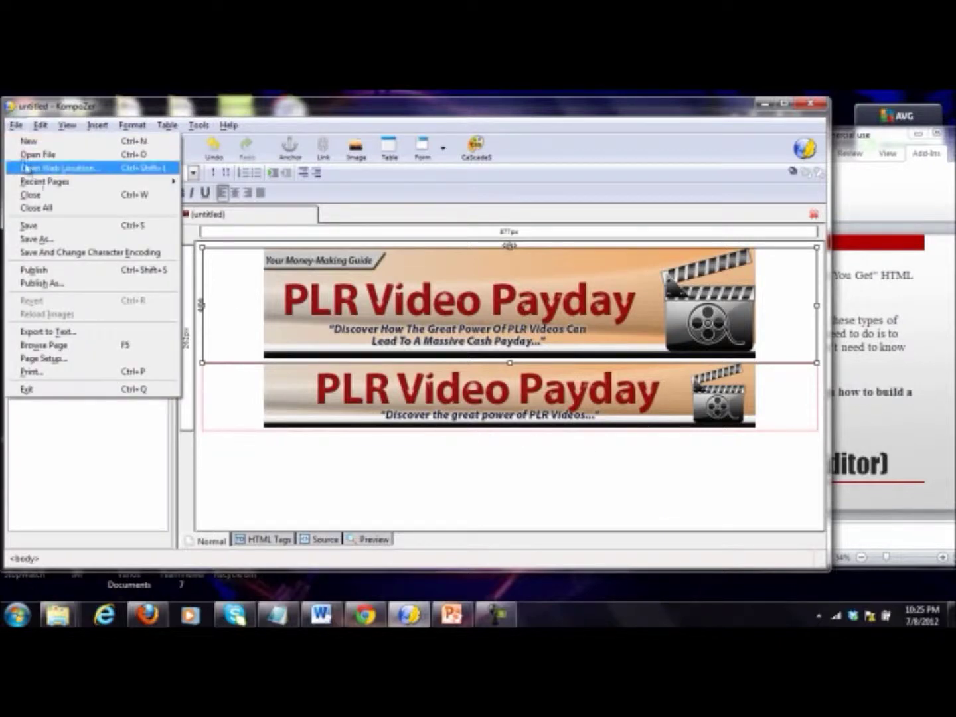
click(64, 239)
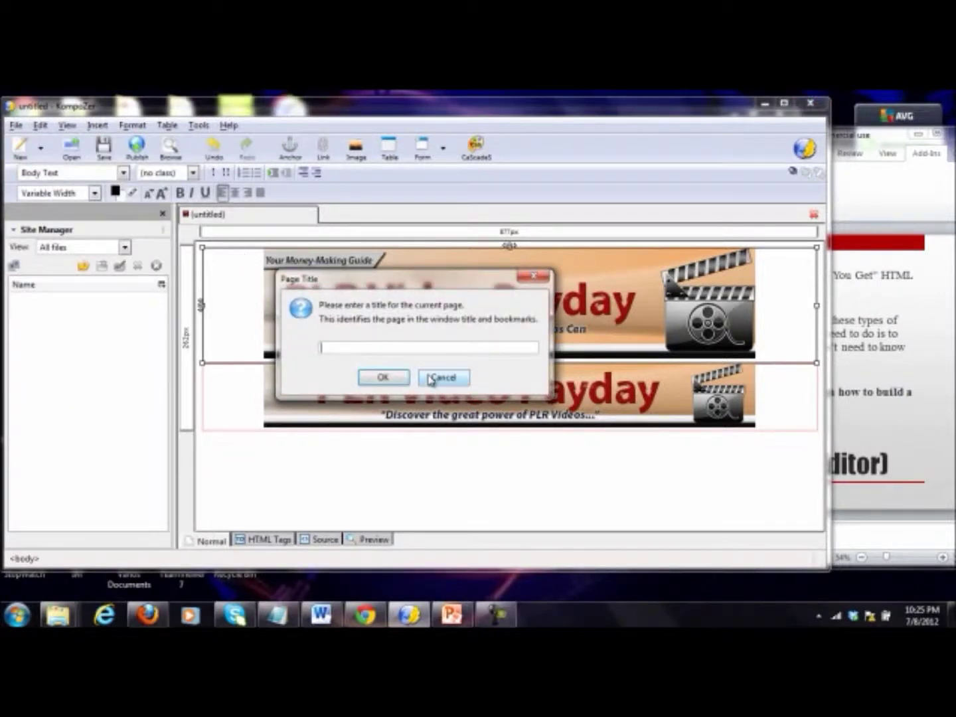
click(384, 377)
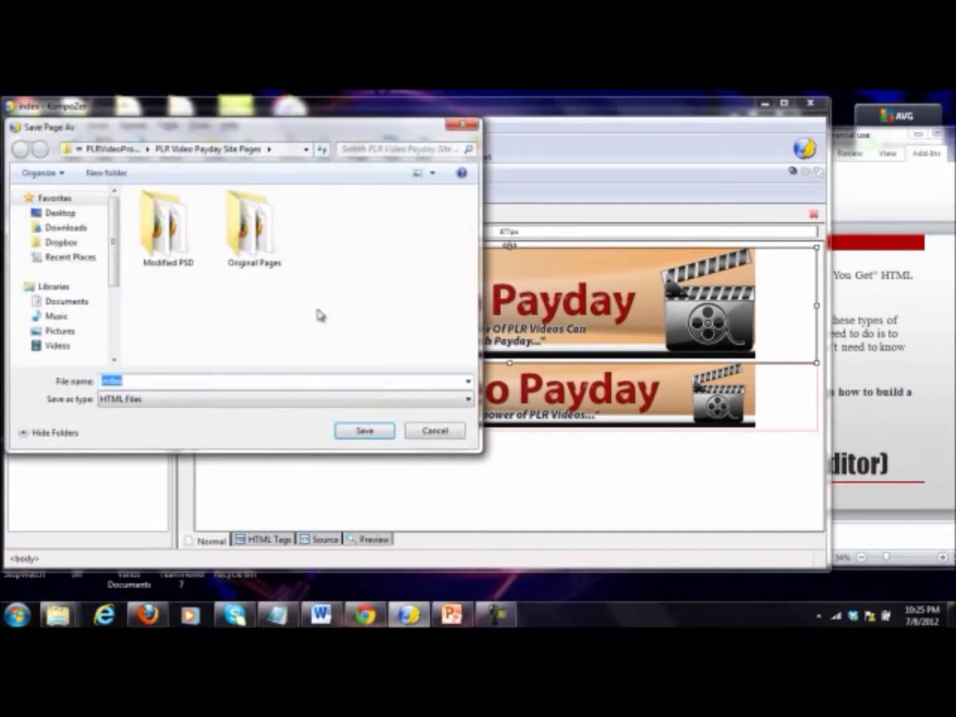
click(370, 436)
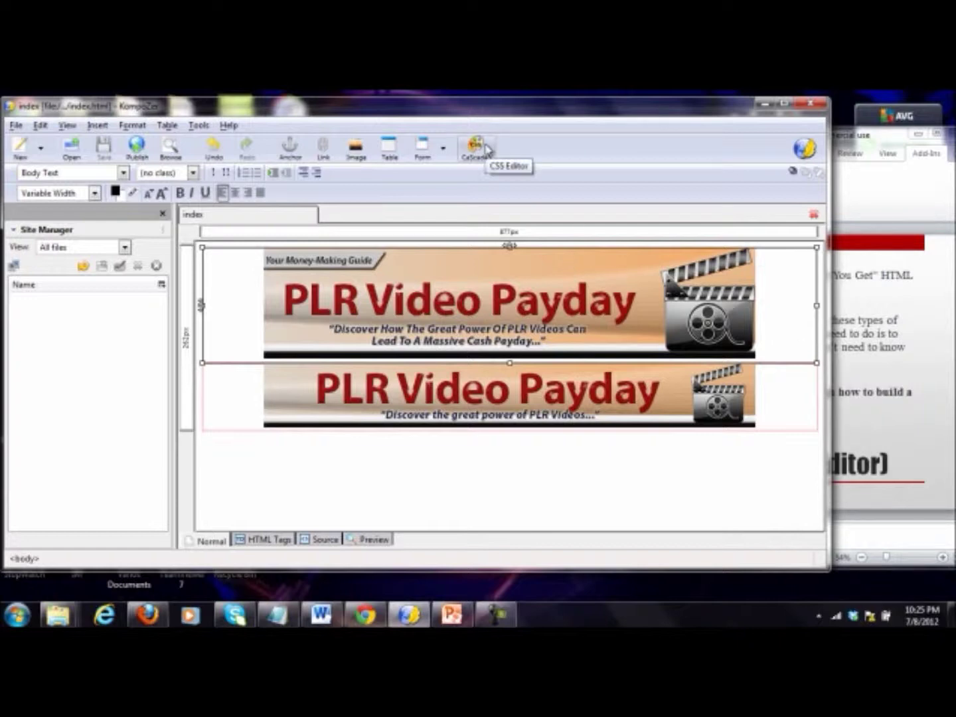
Try a .content class style rule in the CSS editor, view its background options, and cancel the stylesheet changes.
click(786, 335)
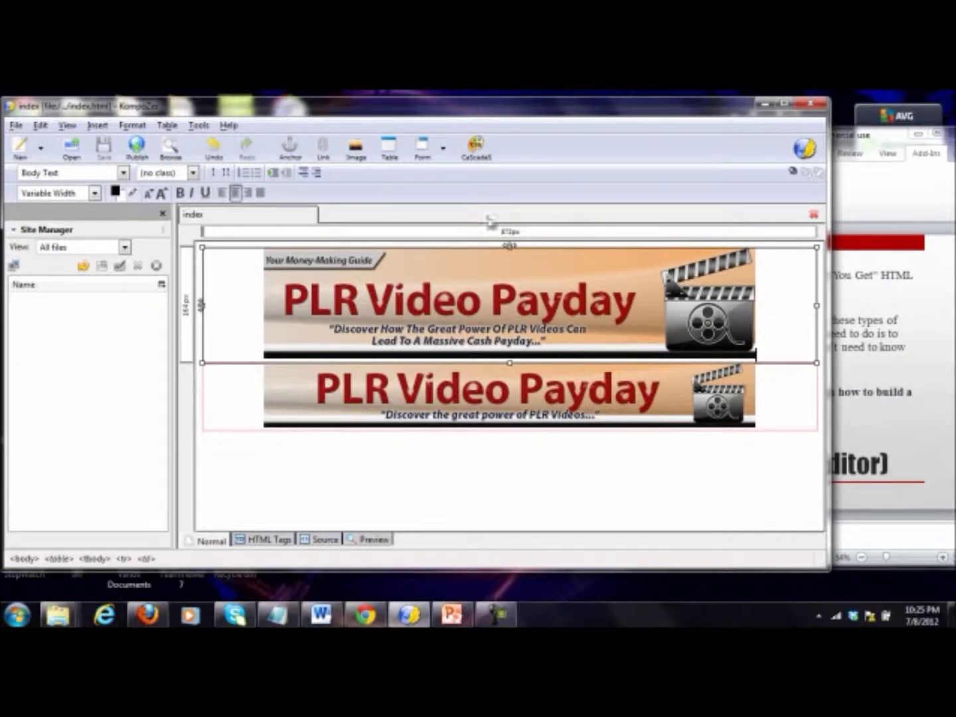
click(480, 156)
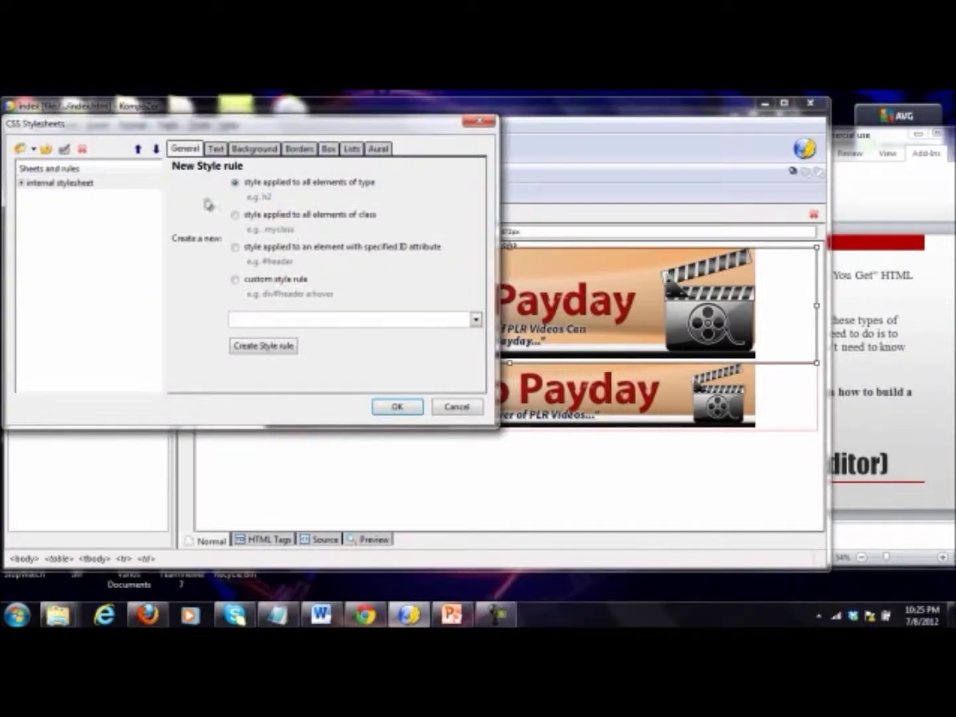
click(234, 215)
text(.content)
click(285, 353)
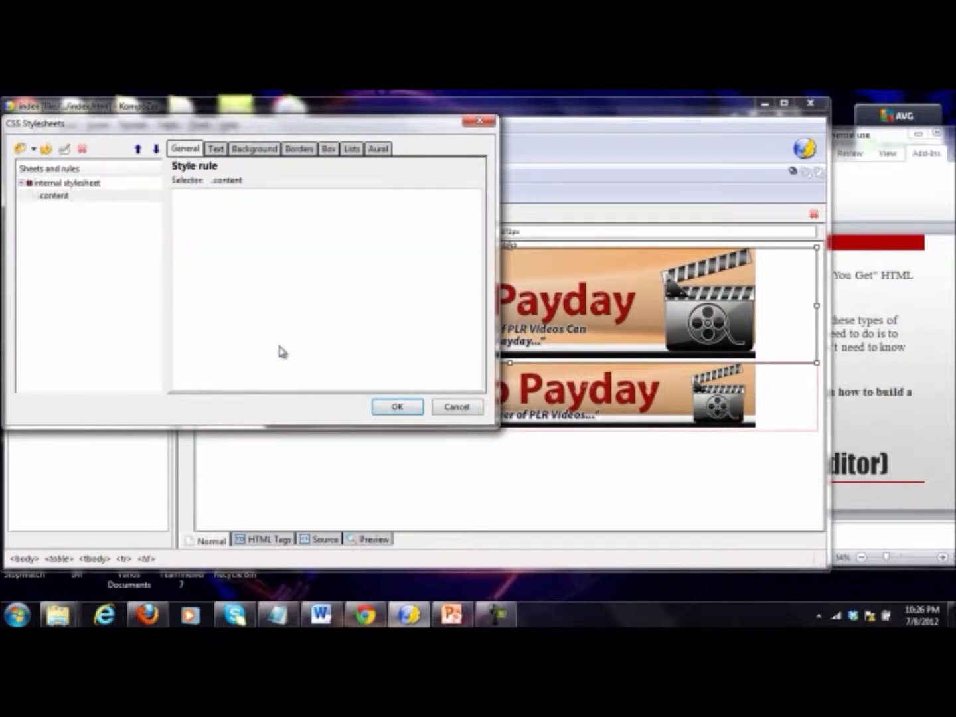
click(51, 200)
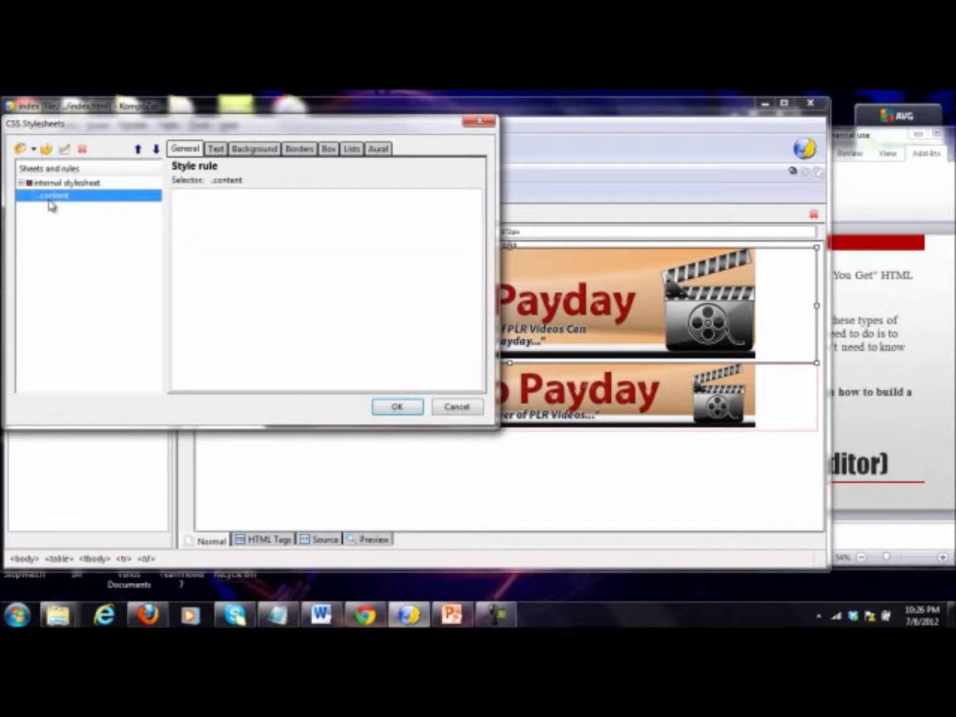
click(264, 152)
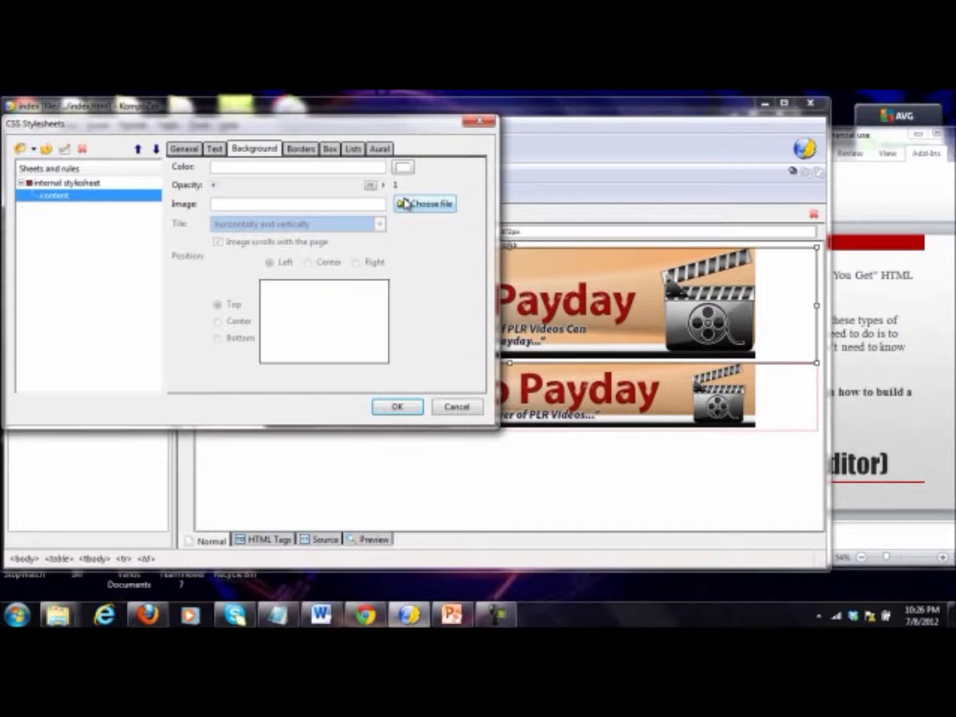
click(473, 411)
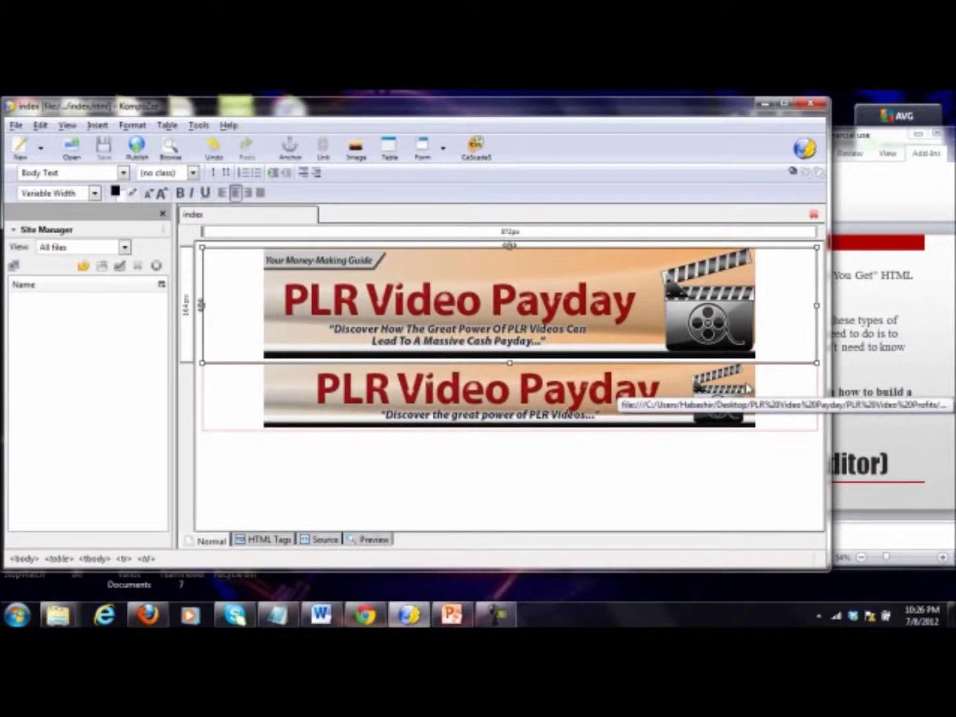
Add the line "PLR Video Payday, etc." below the header image inside the table.
key(Return)
text(PLR Video)
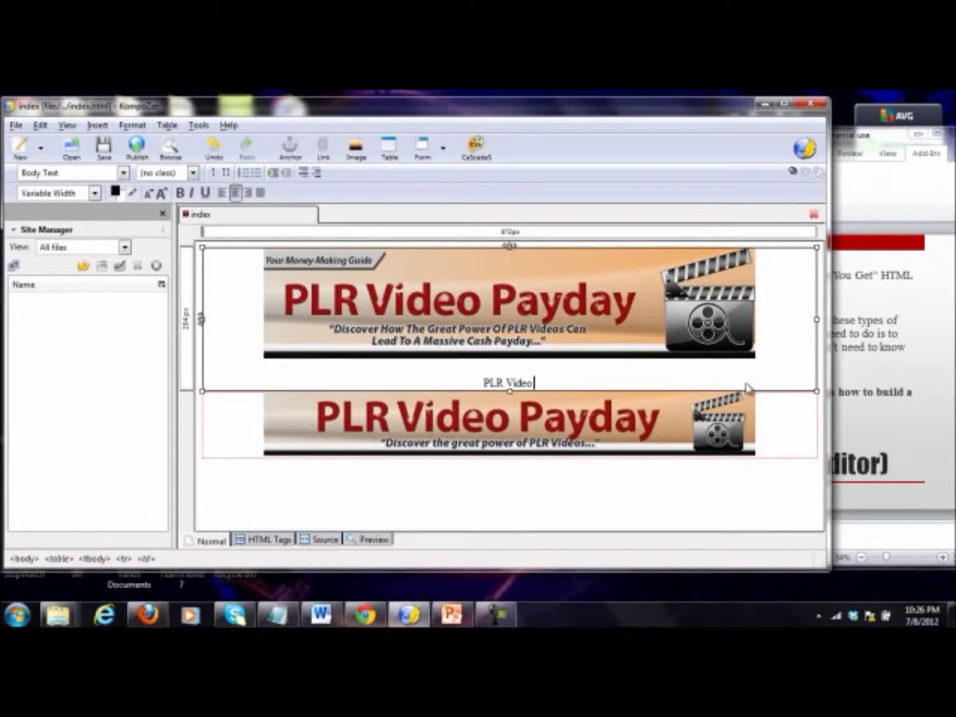
text( Payday, etc)
Enlarge the "PLR Video Payday, etc." line by one size and make it bold.
key(ctrl+shift+Left)
key(ctrl+shift+Left)
key(ctrl+shift+Left)
key(ctrl+shift+Left)
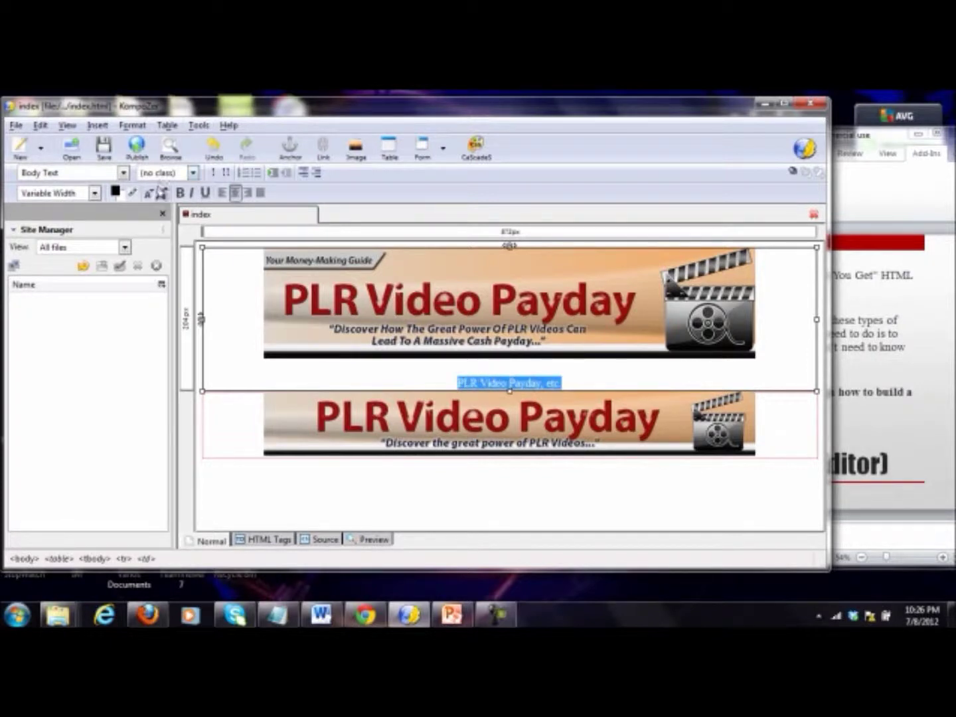
click(162, 193)
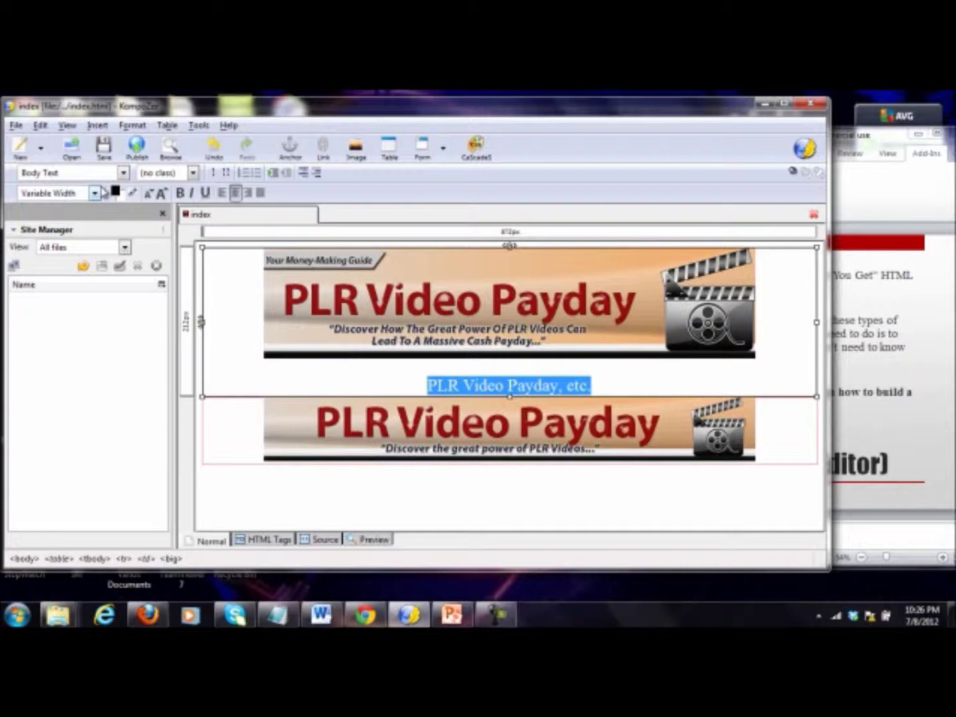
click(179, 193)
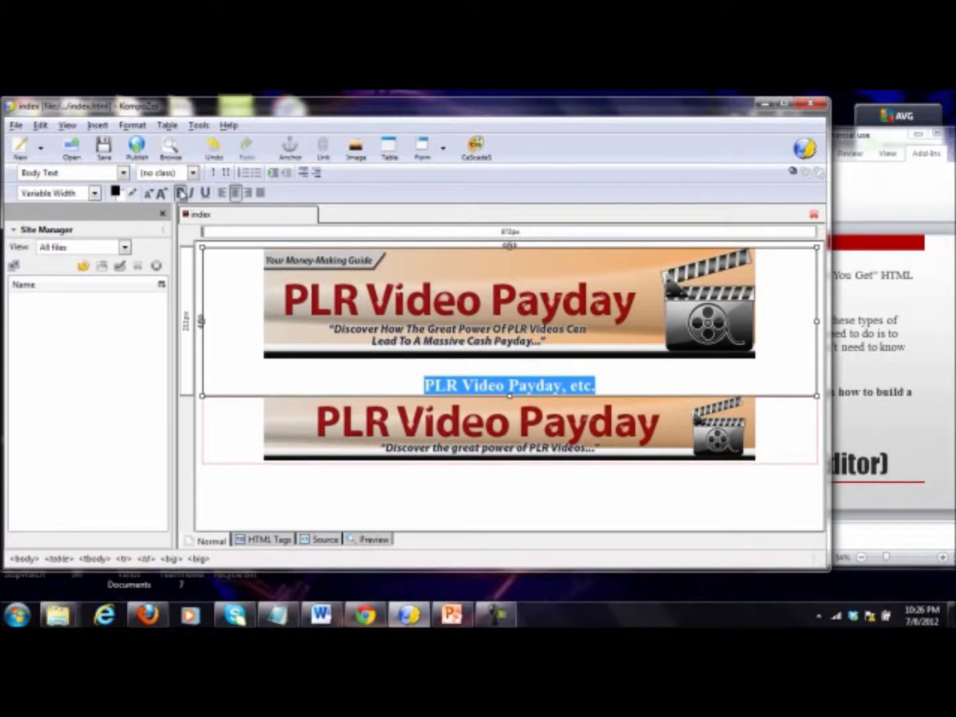
click(428, 360)
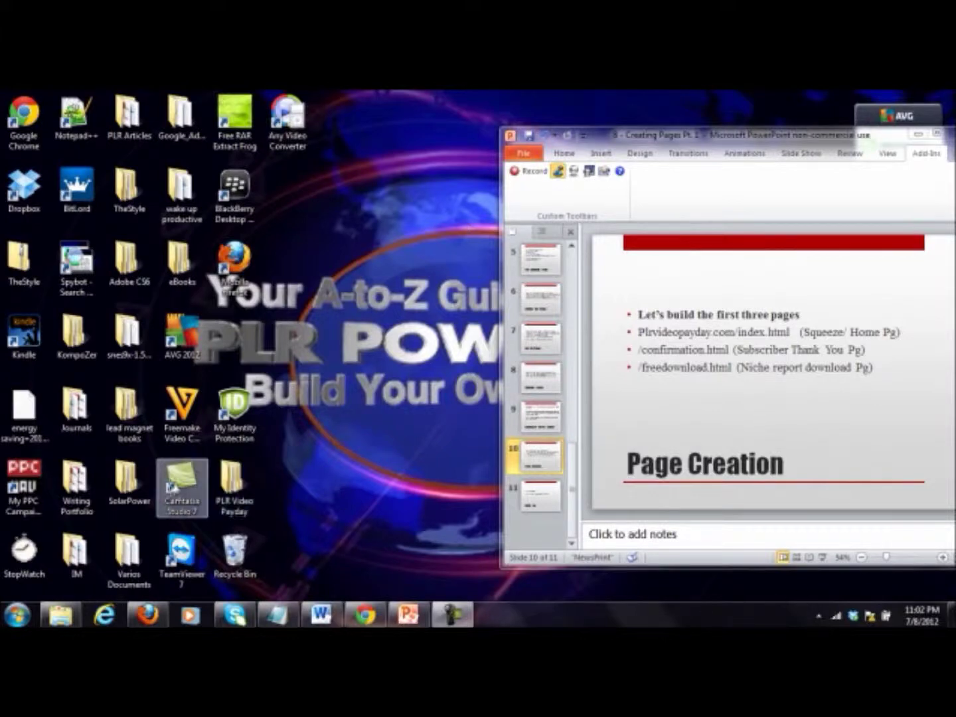
Launch KompoZer from the KompoZer 0.7.10 folder on the desktop and dismiss the startup tip.
double_click(74, 332)
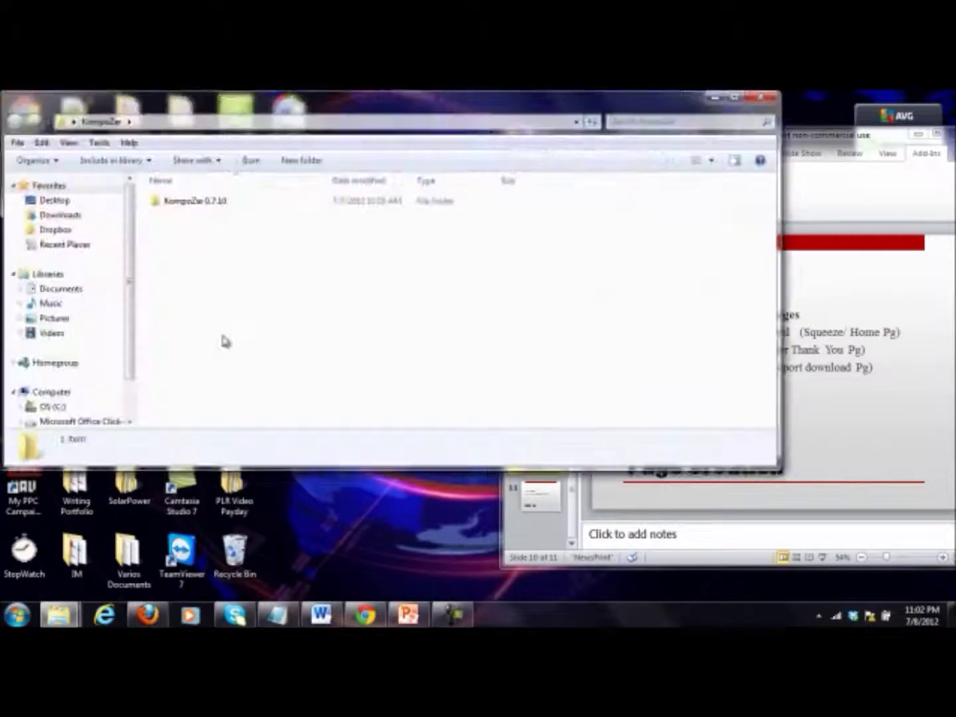
double_click(182, 201)
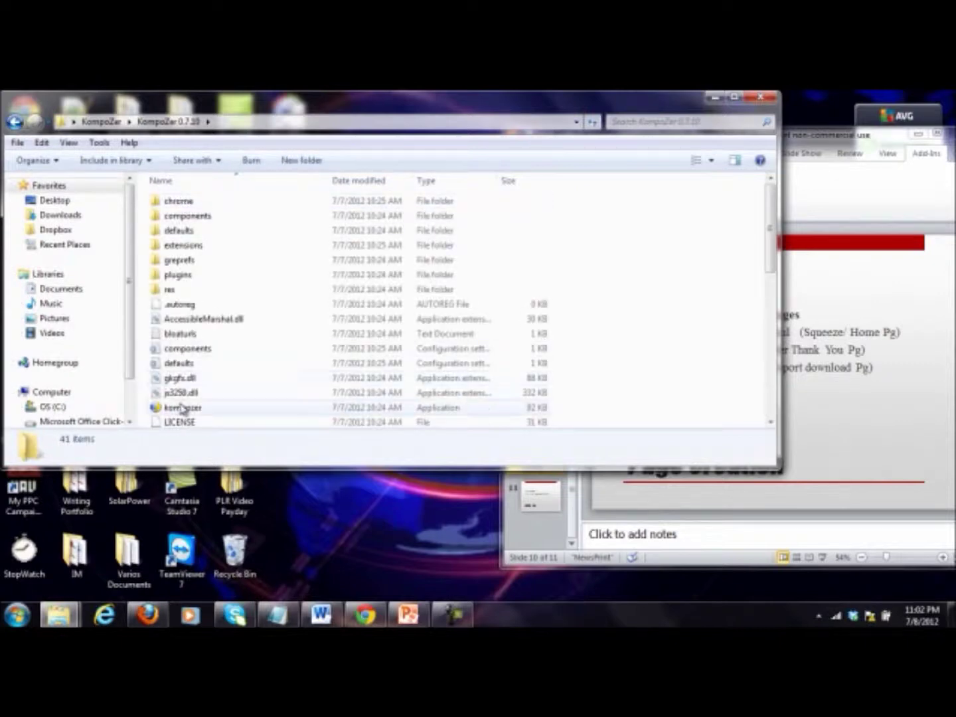
double_click(183, 408)
click(515, 365)
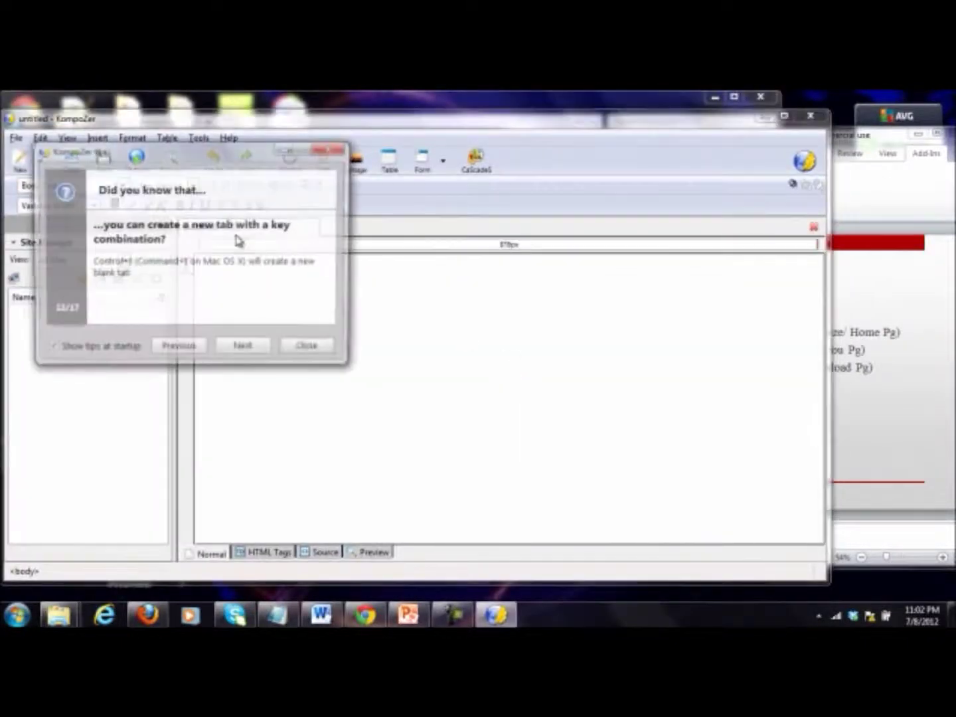
click(310, 349)
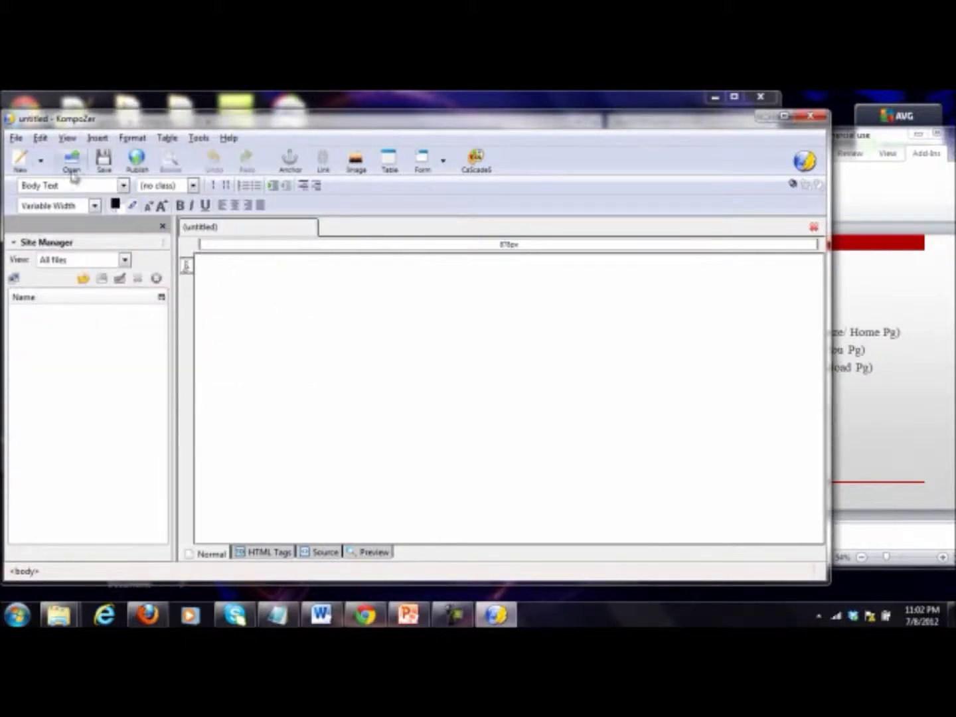
Open the index-squeeze page from the Squeeze-Page folder.
click(16, 140)
click(39, 167)
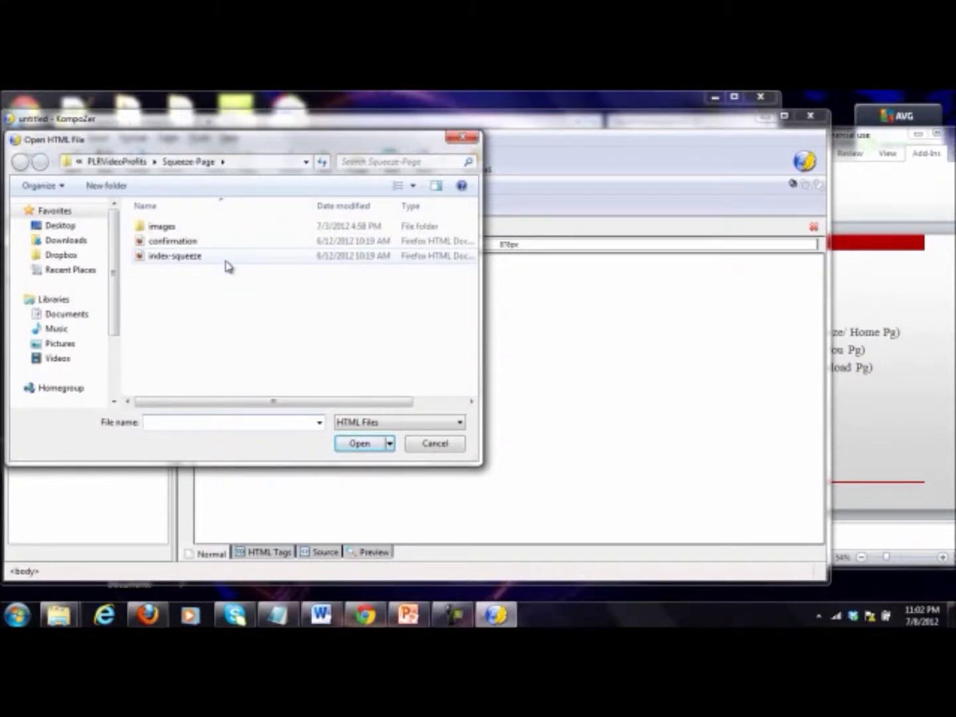
double_click(224, 257)
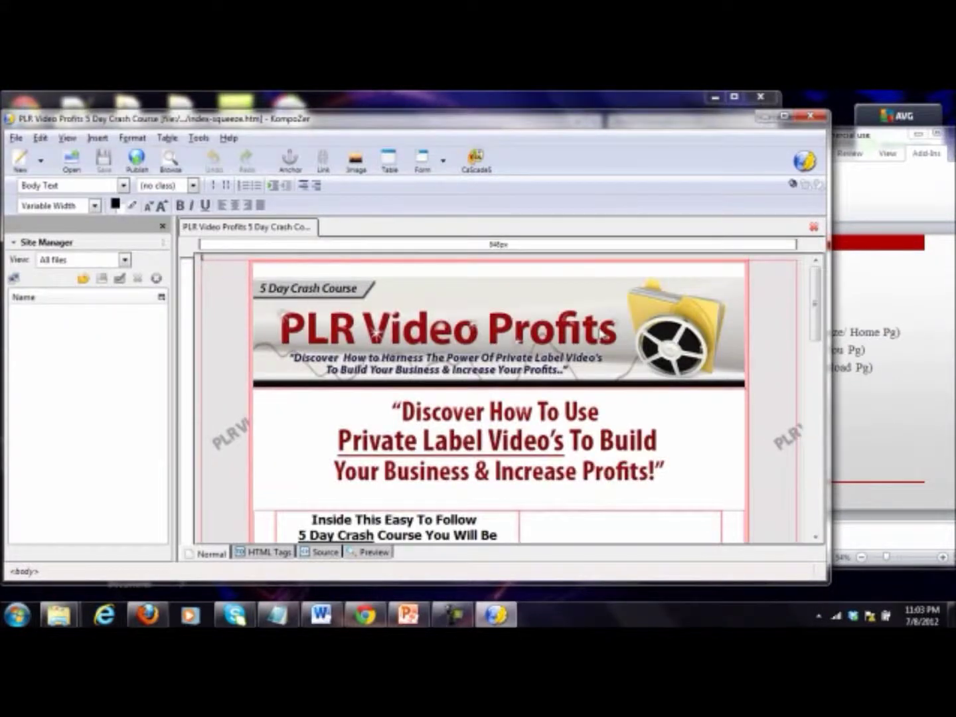
Replace the PLR Video Profits header image with header.jpg from the PLR Video Payday Site Pages folder, using no alternate text.
drag(816, 300, 842, 273)
click(502, 331)
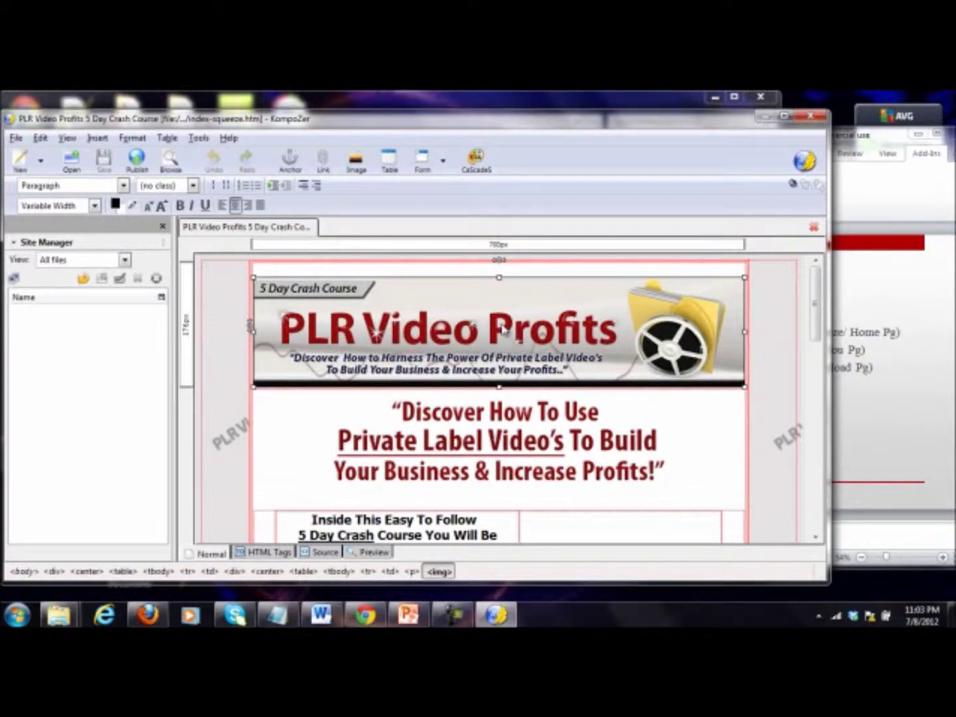
key(Delete)
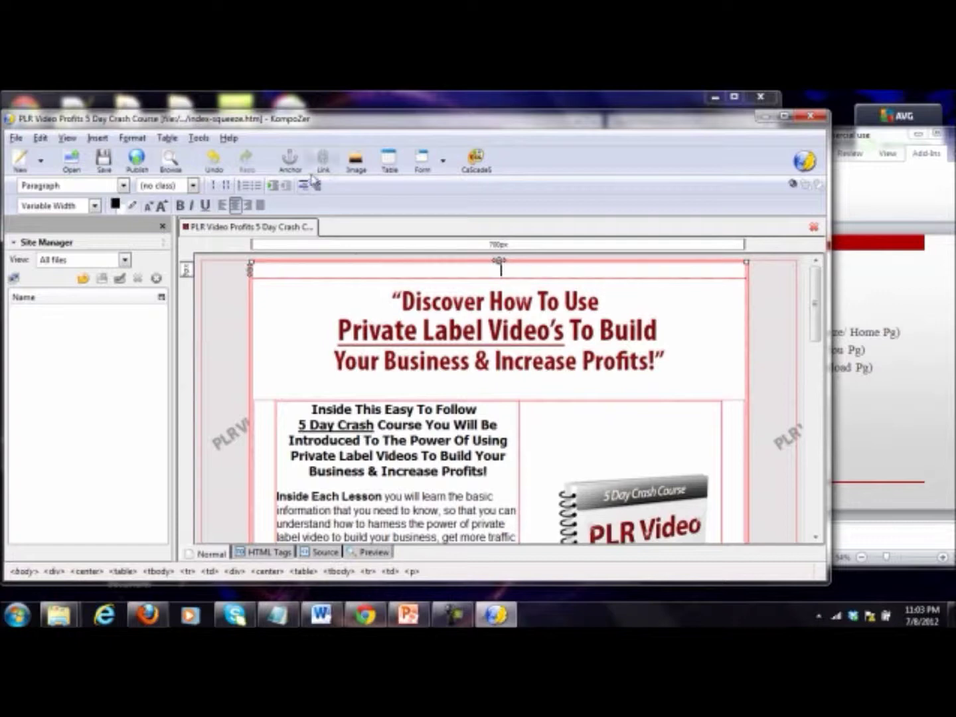
click(358, 161)
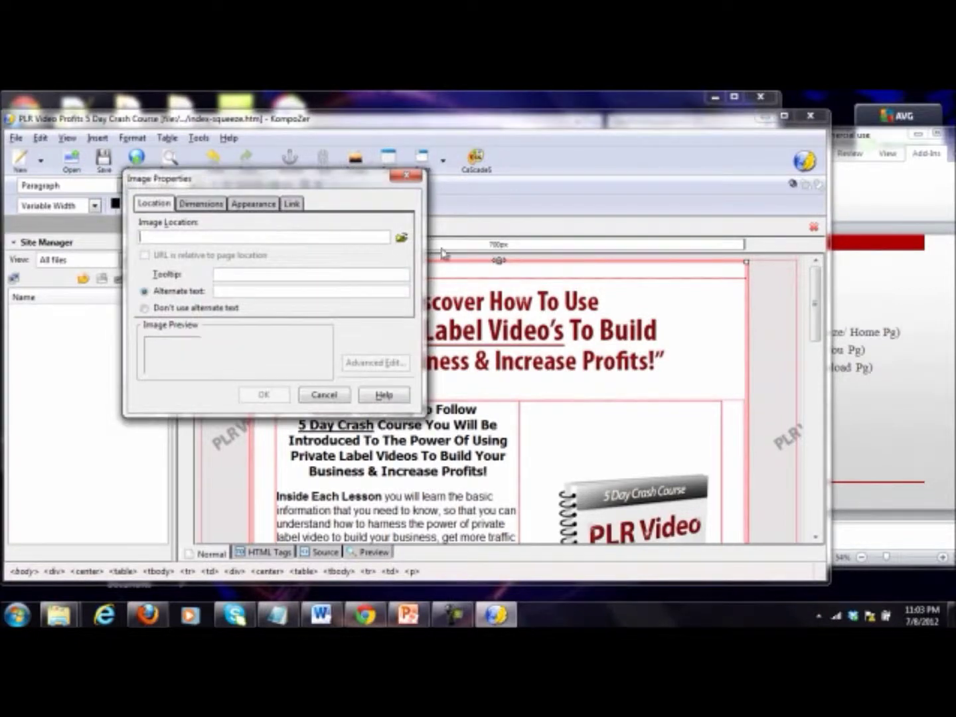
click(403, 238)
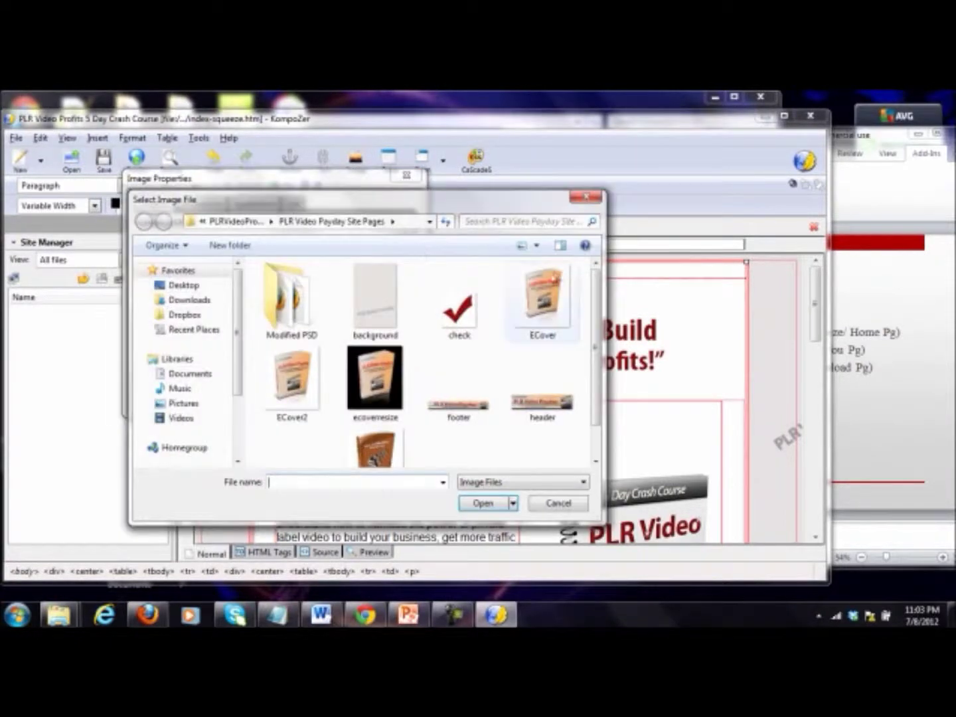
scroll(595, 278, down, 2)
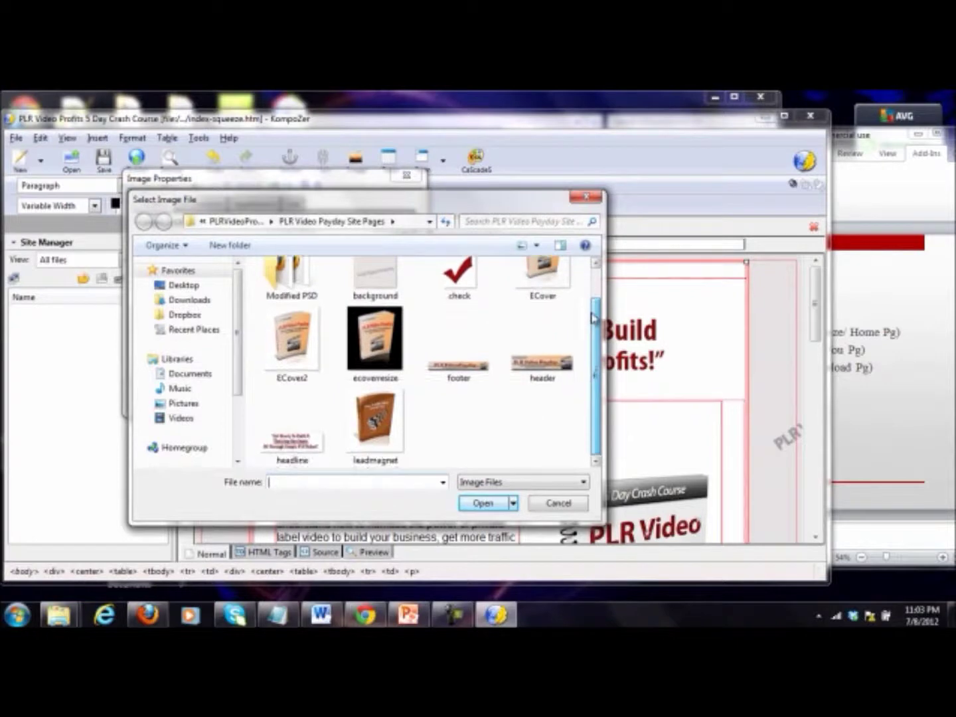
double_click(536, 371)
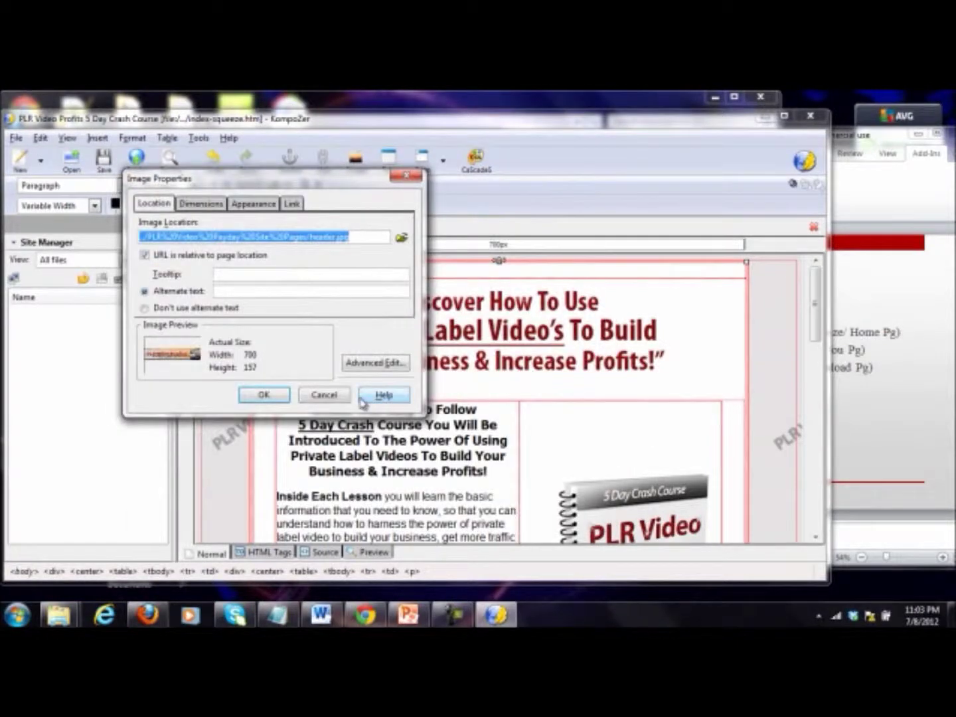
click(212, 308)
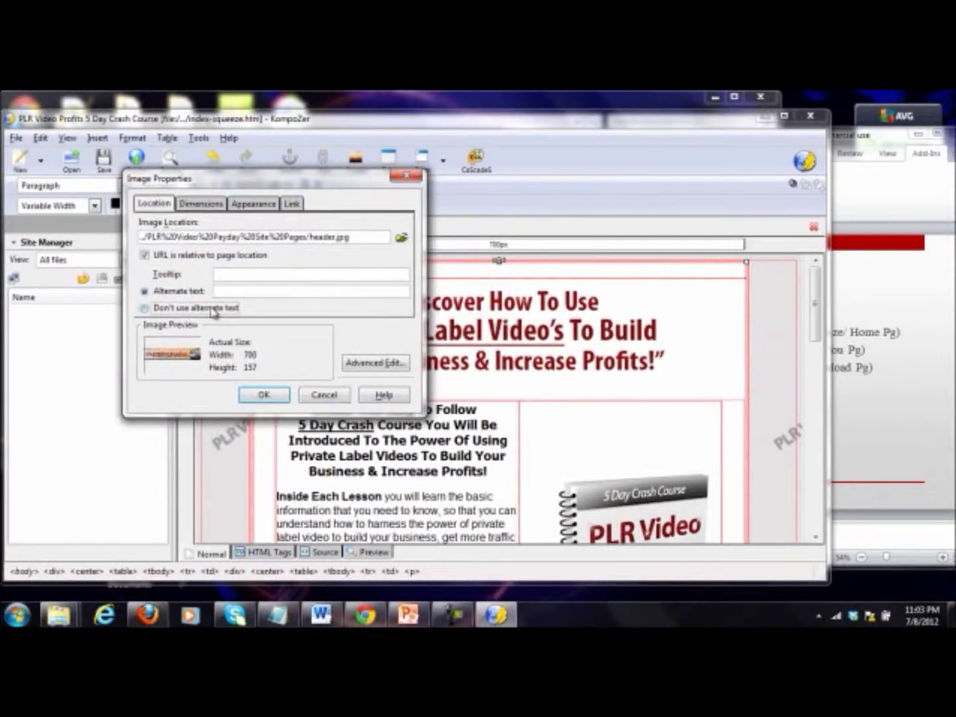
click(264, 396)
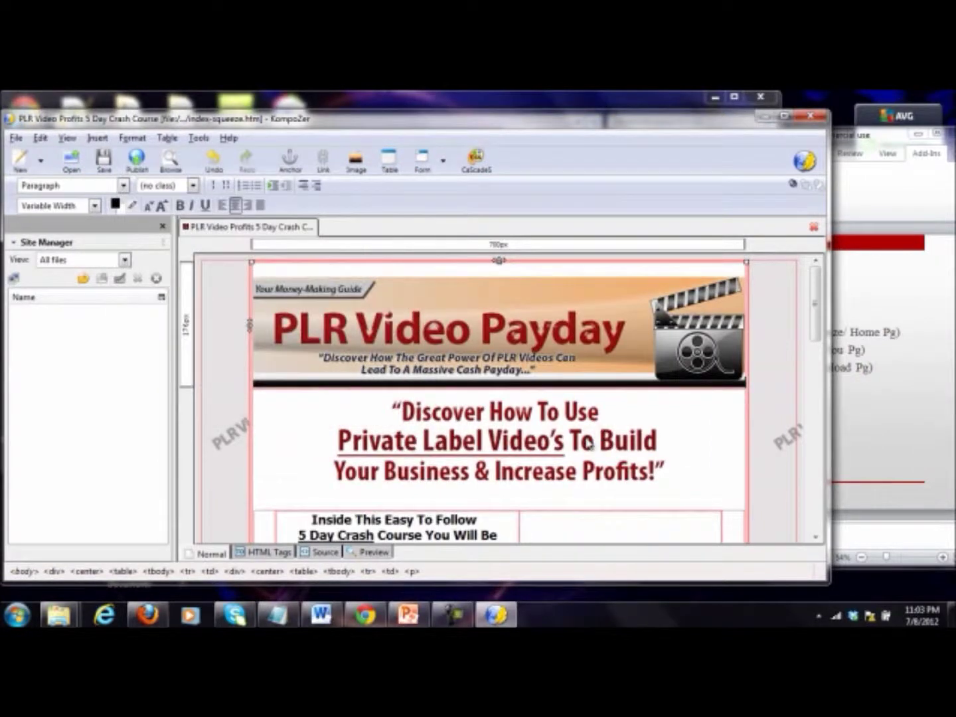
Replace the red headline image below the header with headline.jpg, using no alternate text.
key(Delete)
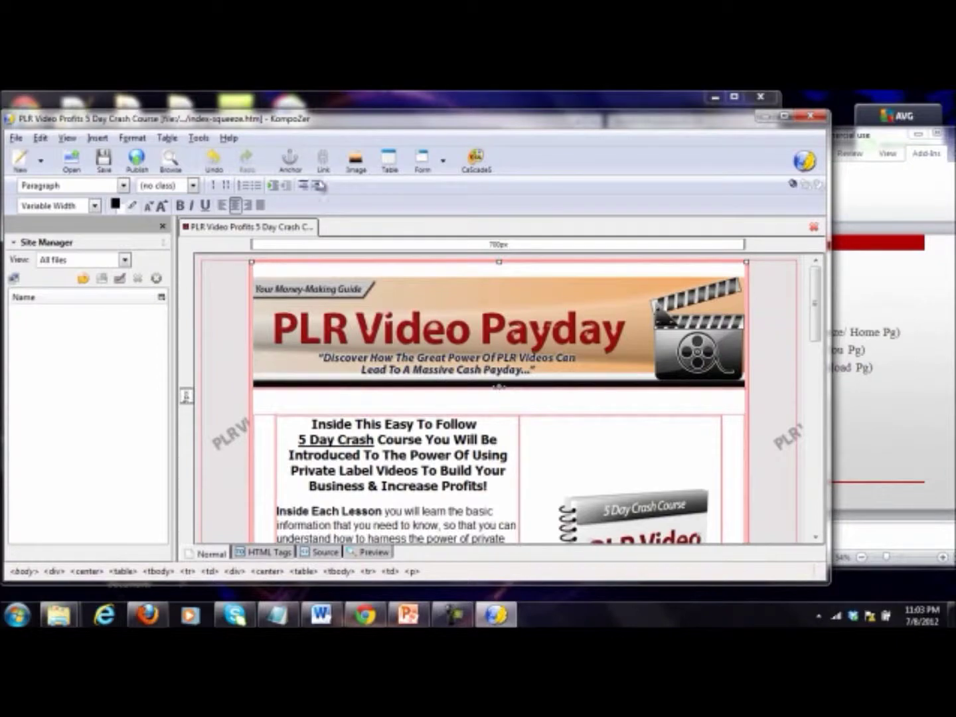
click(355, 165)
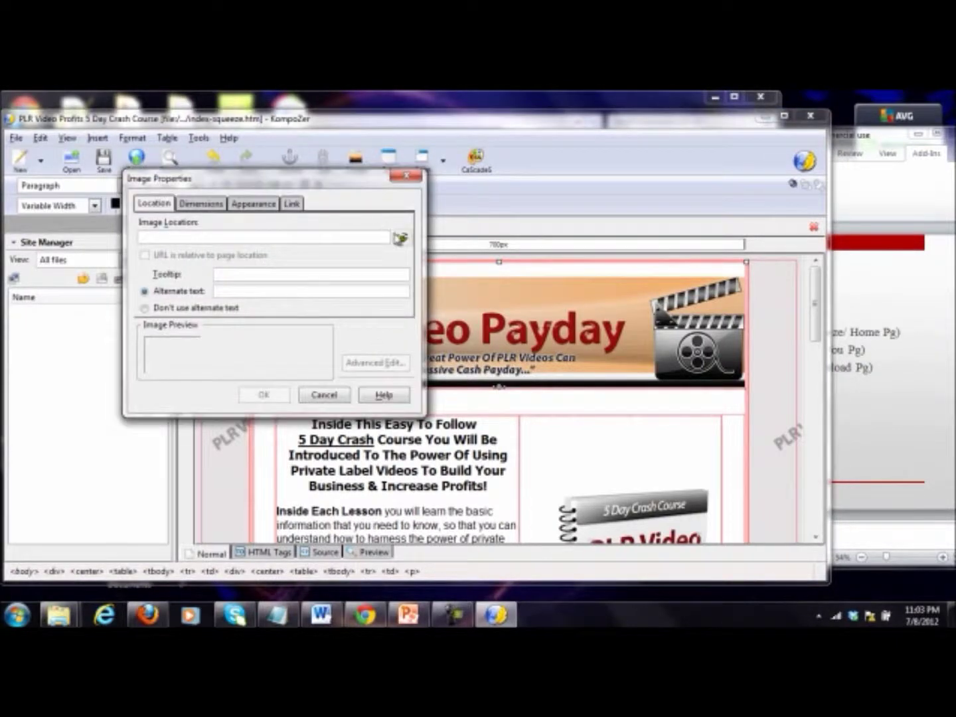
click(400, 237)
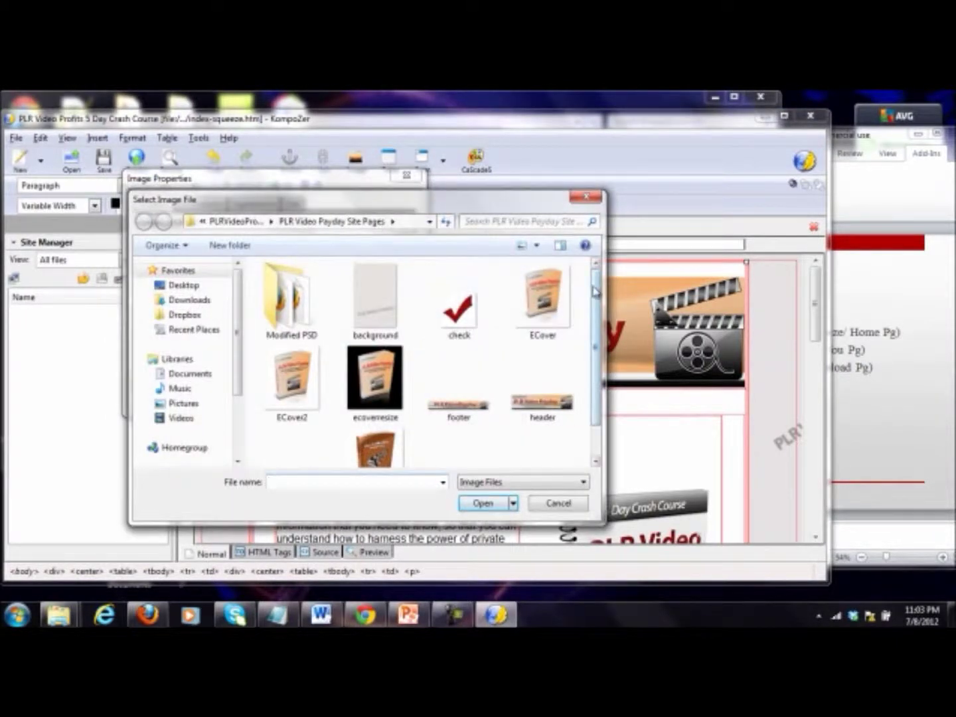
scroll(595, 332, down, 1)
double_click(288, 449)
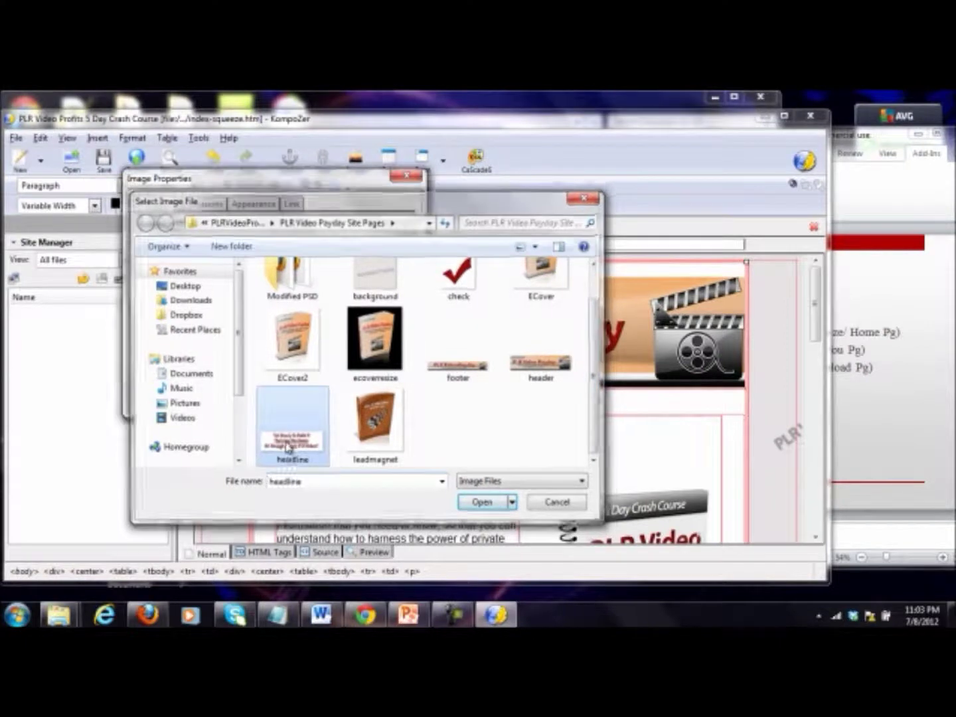
click(212, 312)
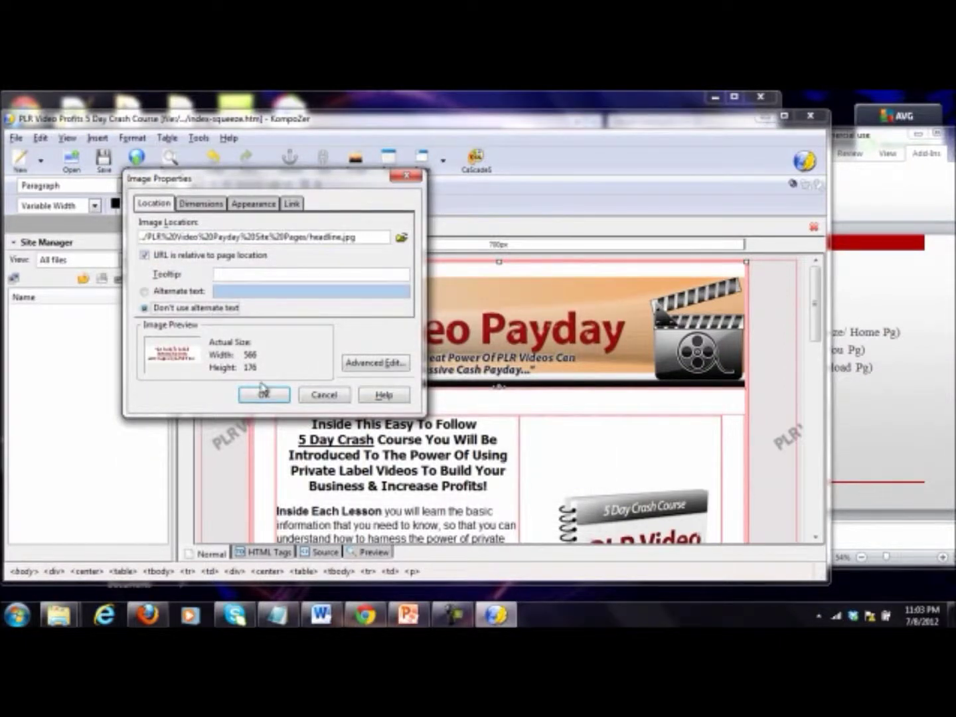
click(265, 395)
Replace the 5 Day Crash Course cover image with leadmagnet.jpg from the PLR Video Payday Site Pages folder, using no alternate text.
drag(816, 302, 817, 384)
click(644, 368)
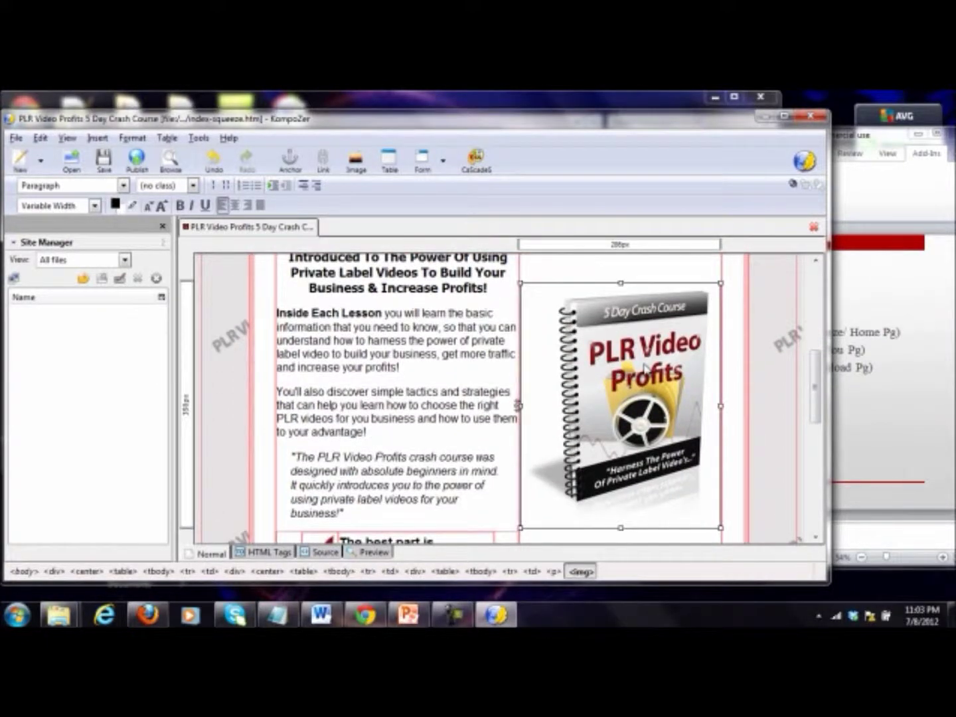
key(Delete)
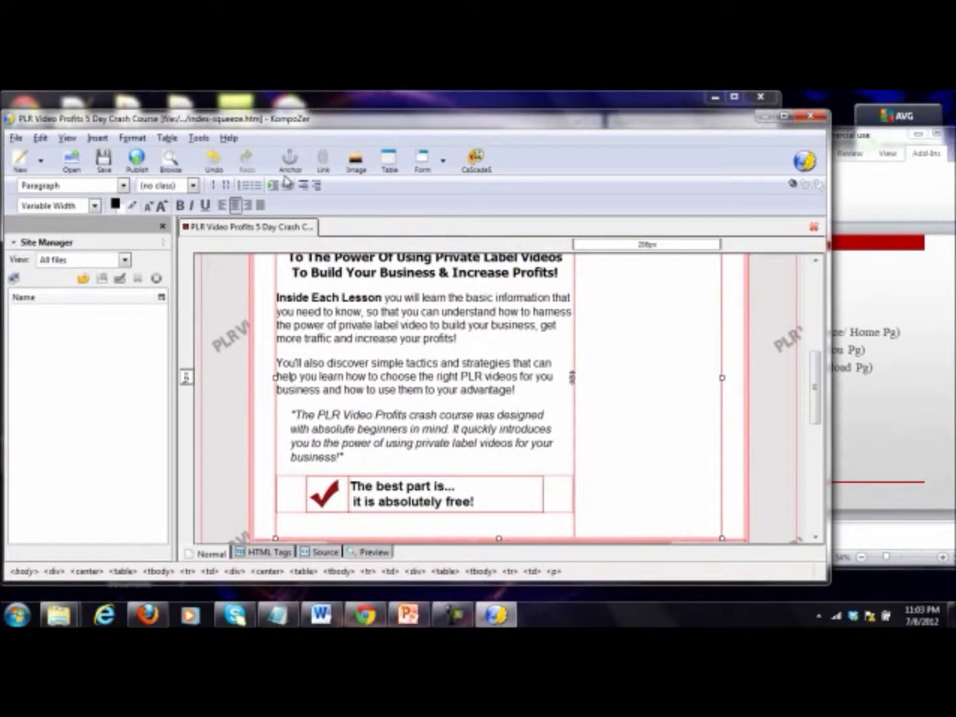
click(355, 160)
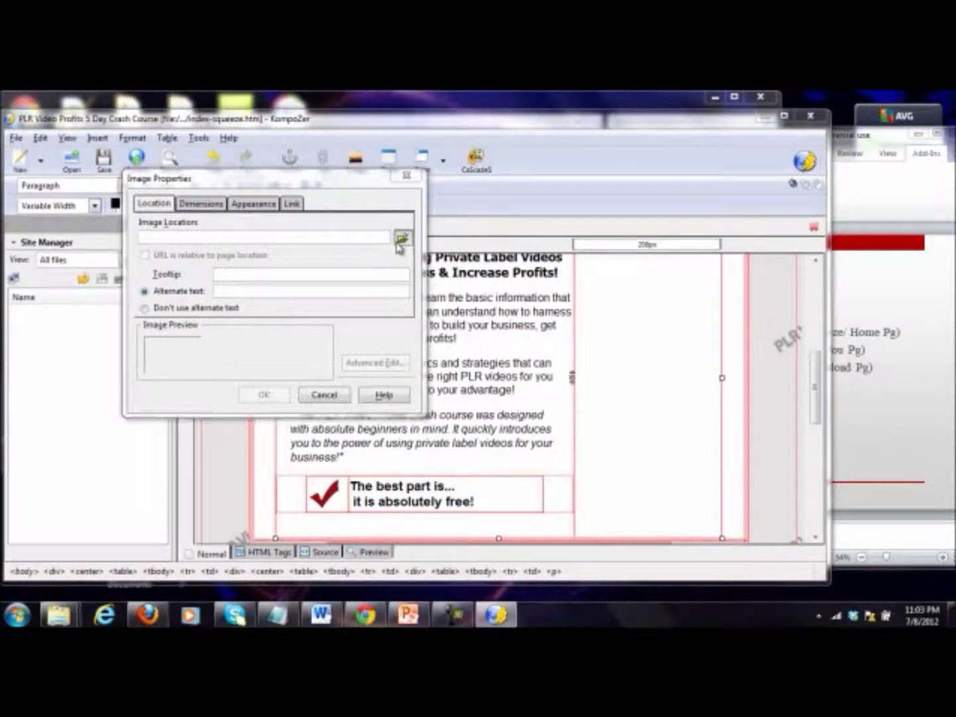
click(401, 238)
scroll(418, 365, down, 1)
double_click(376, 415)
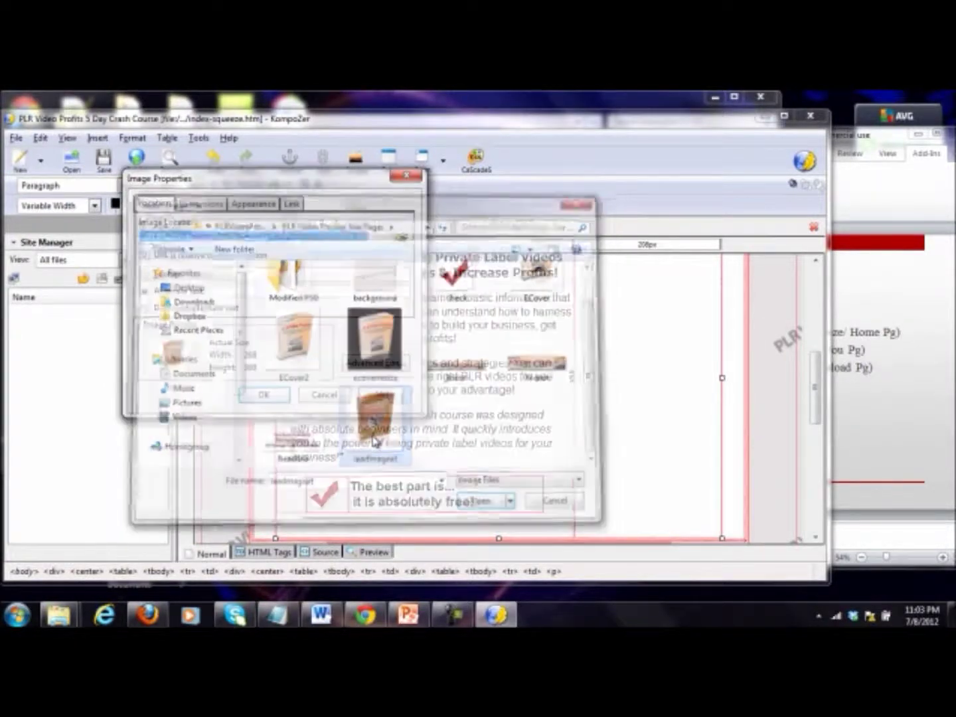
click(180, 310)
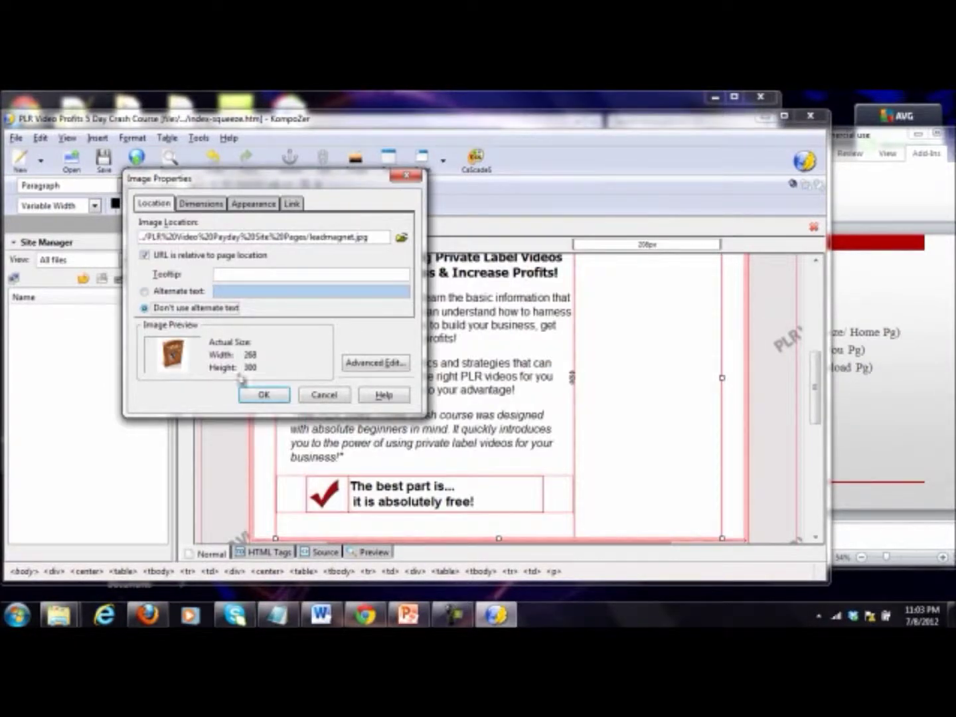
click(262, 395)
Replace the PLR Video Profits footer banner at the end of the page with footer.jpg, using no alternate text.
drag(819, 373, 819, 480)
click(609, 500)
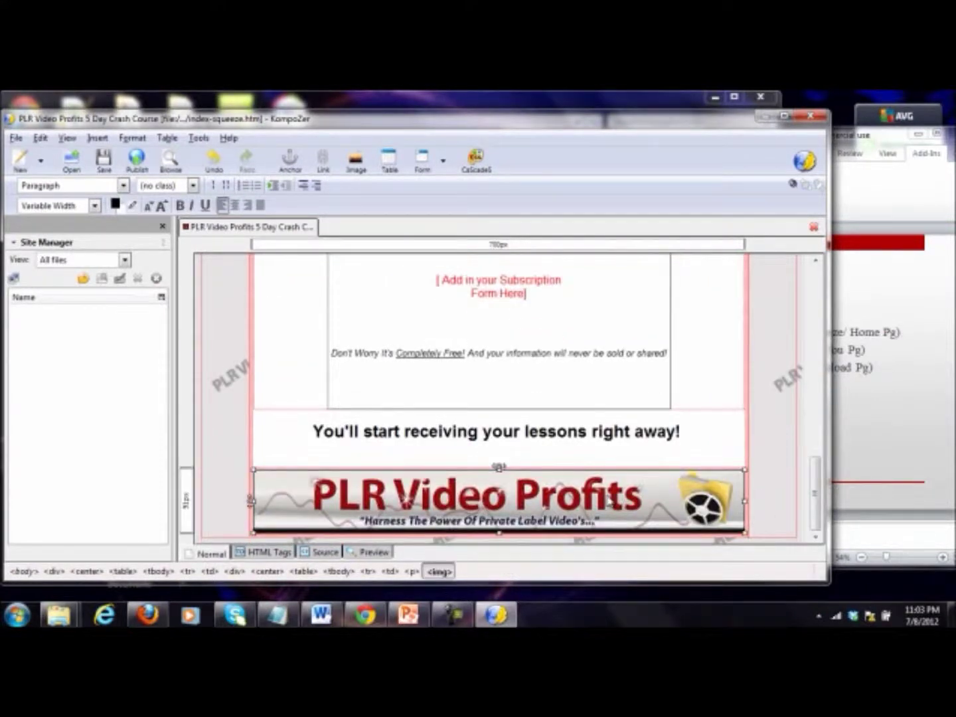
key(Delete)
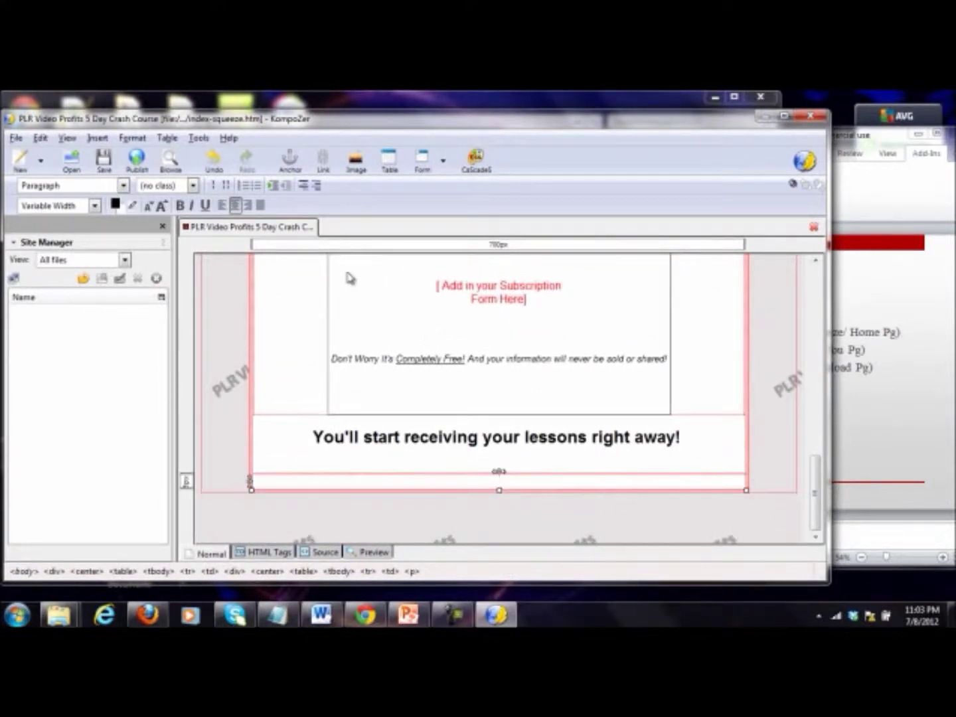
click(356, 162)
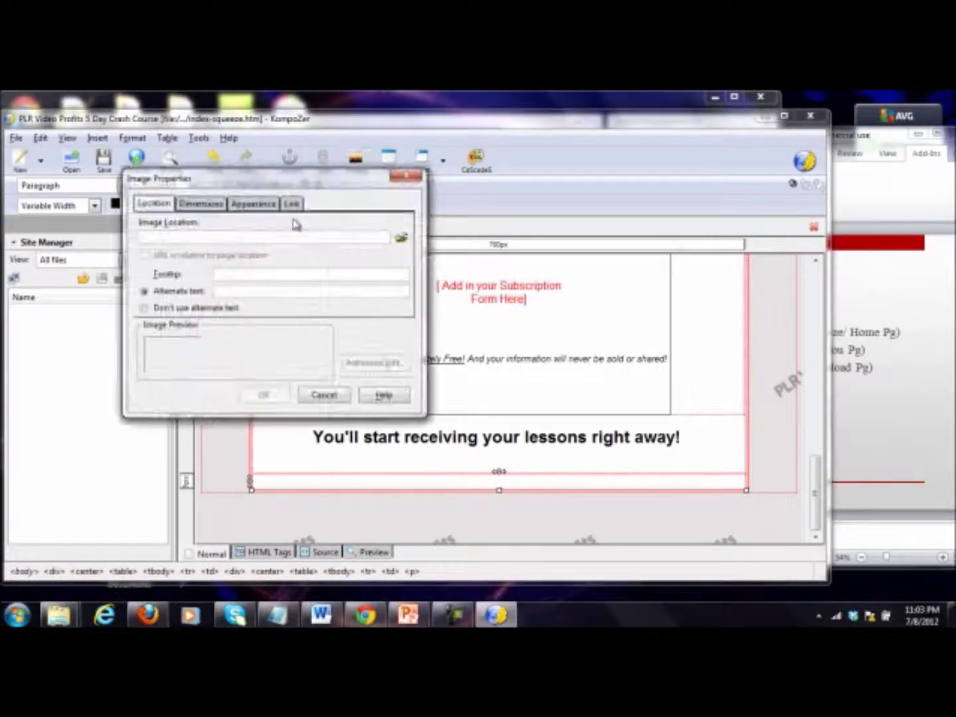
click(403, 239)
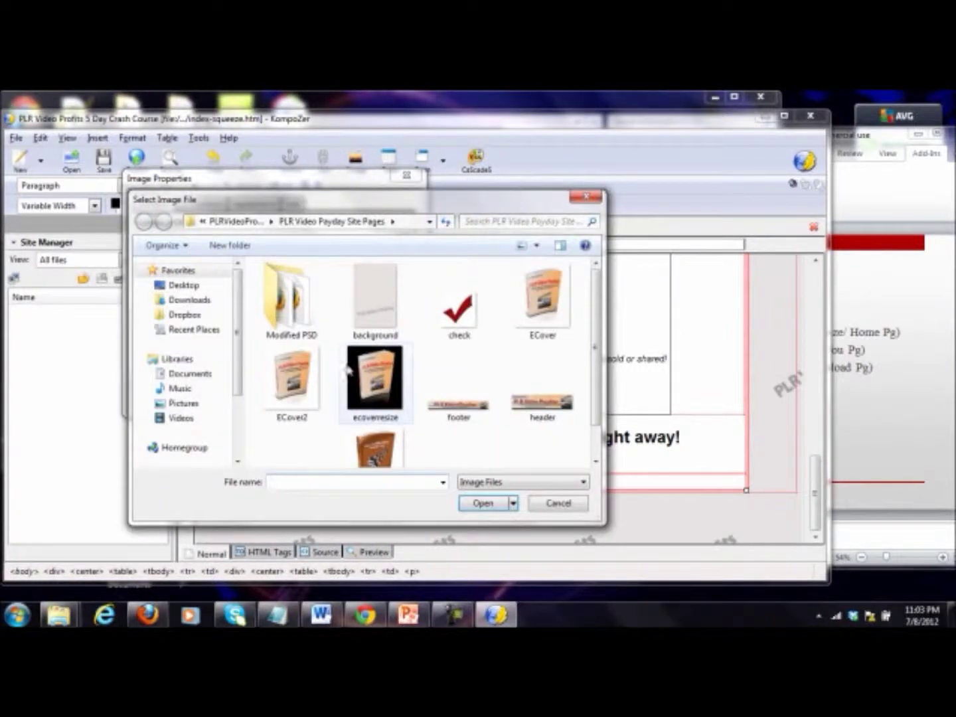
click(475, 412)
double_click(476, 412)
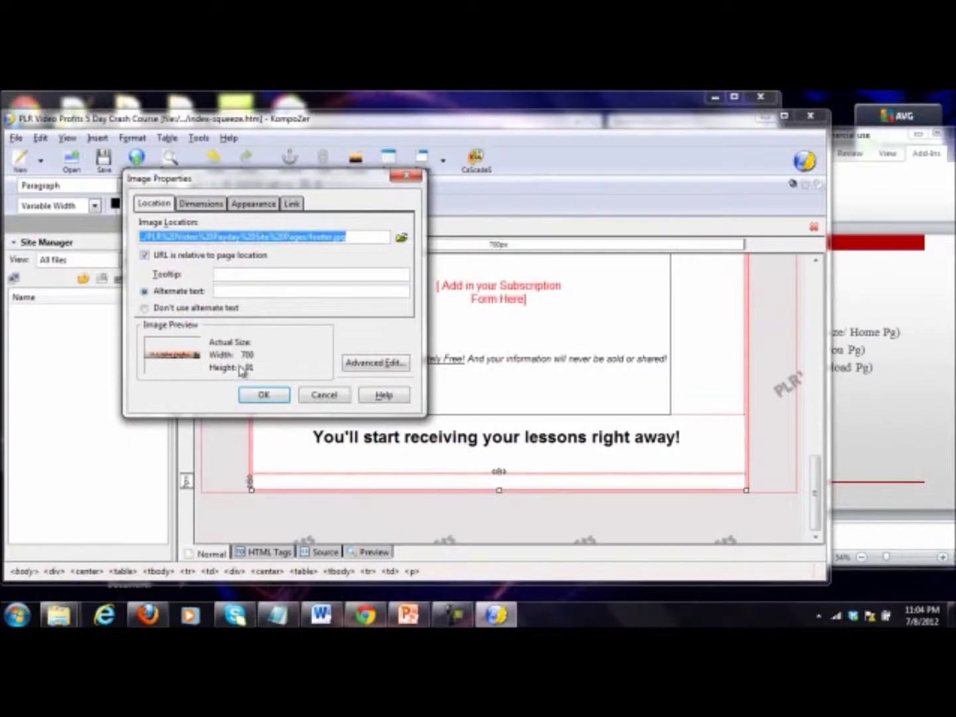
click(223, 307)
click(265, 397)
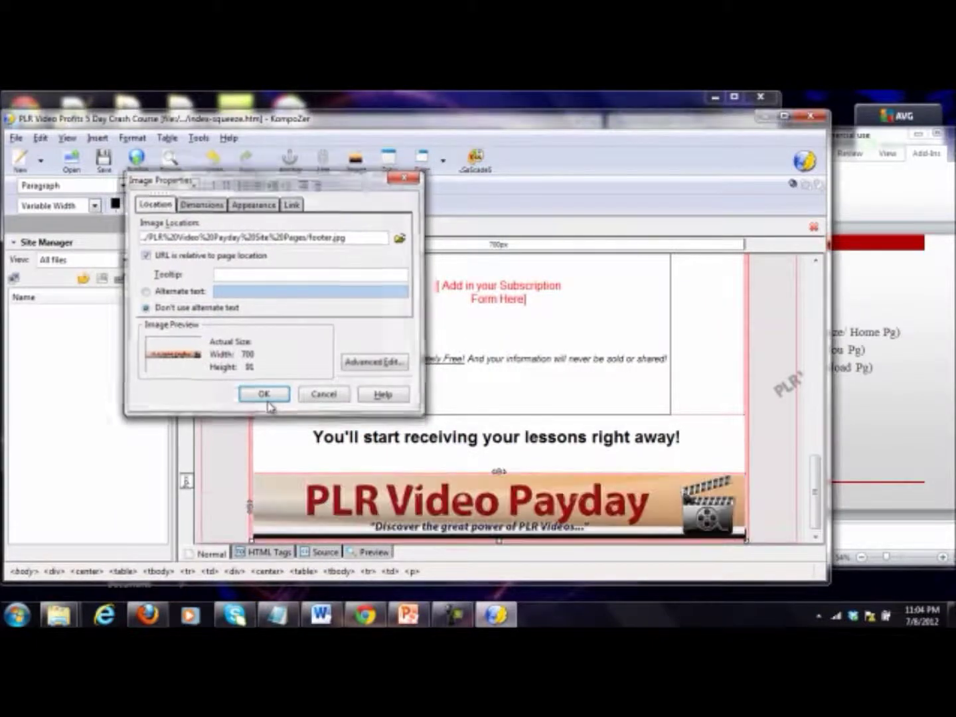
Set the page's background image to the background file from the PLR Video Payday Site Pages folder.
drag(814, 492, 818, 301)
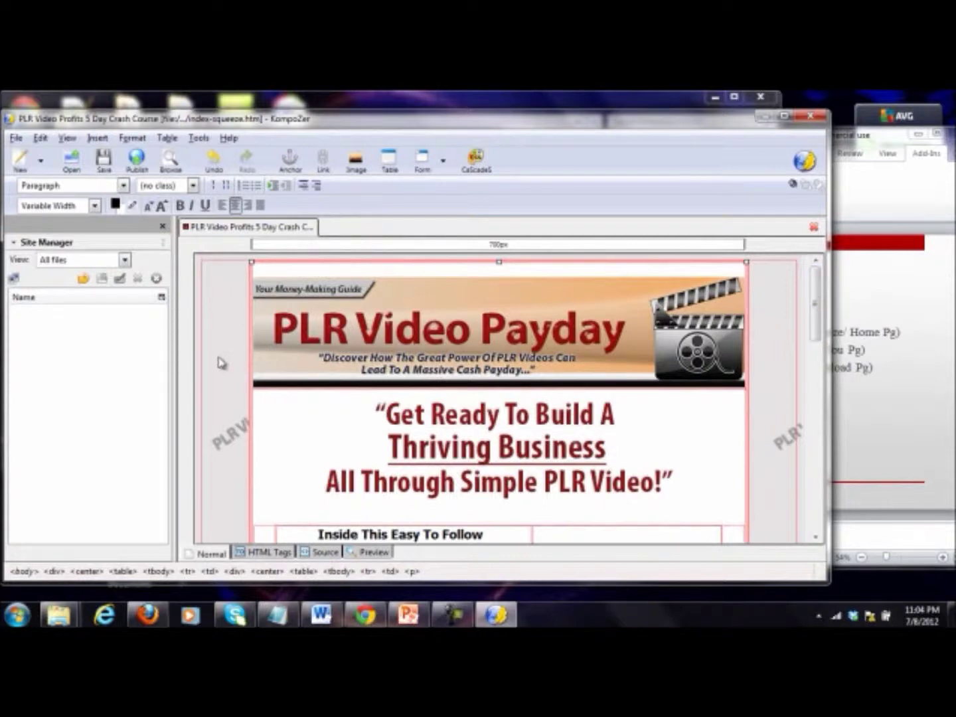
double_click(209, 450)
click(254, 404)
click(233, 434)
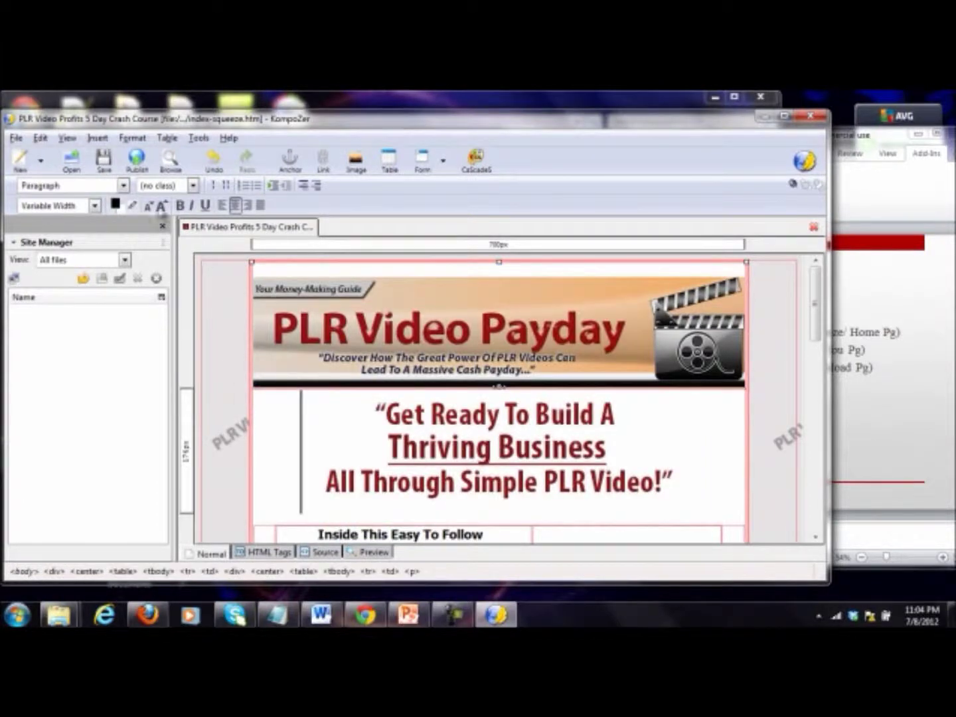
click(132, 139)
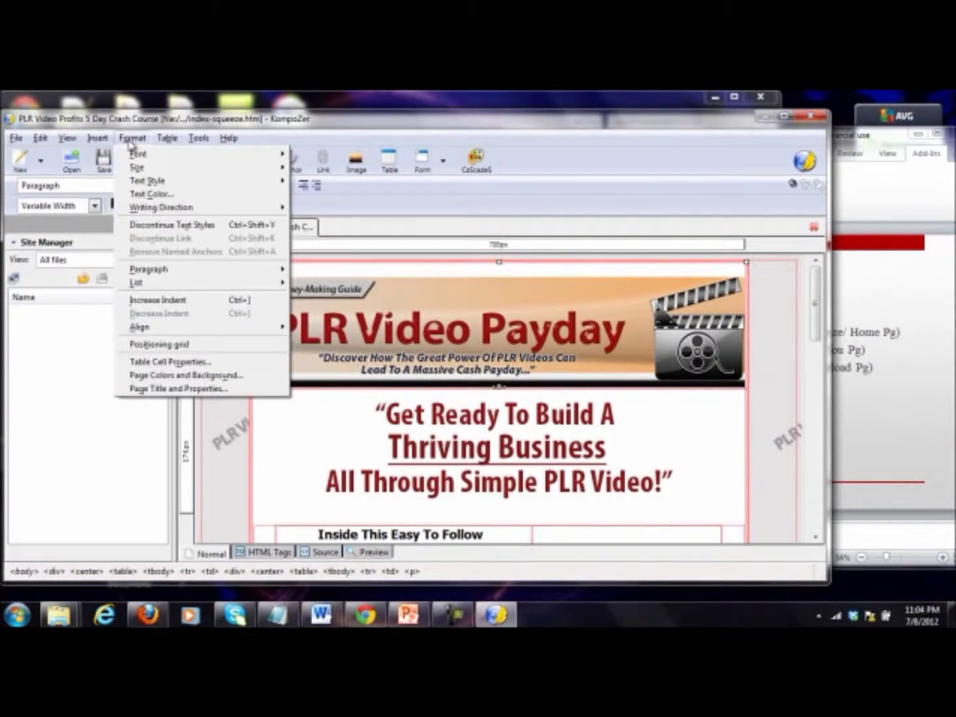
click(202, 376)
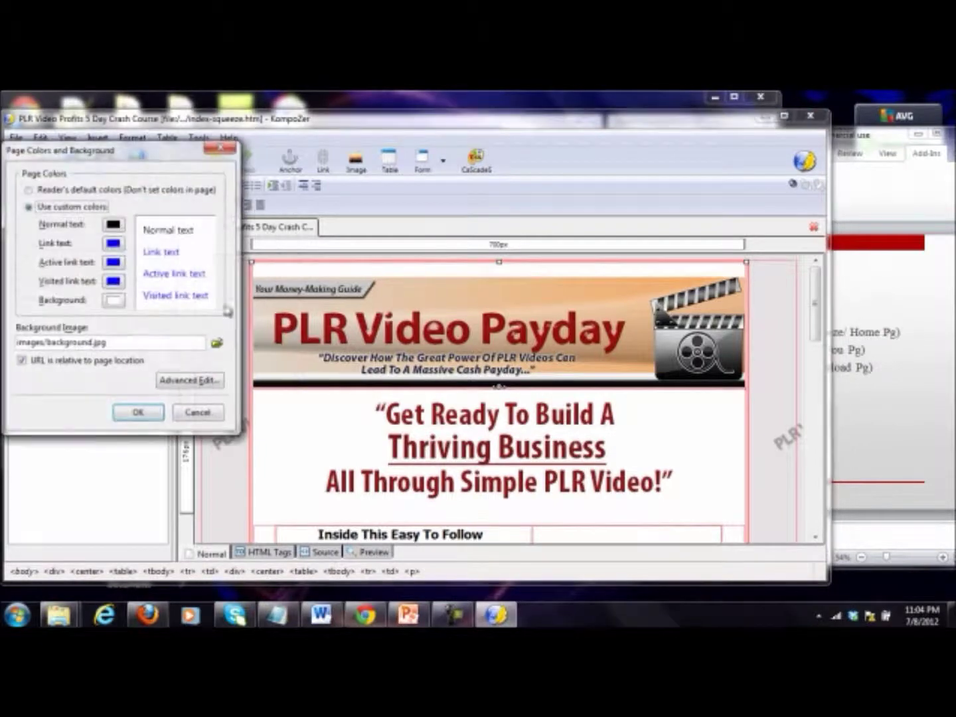
click(215, 350)
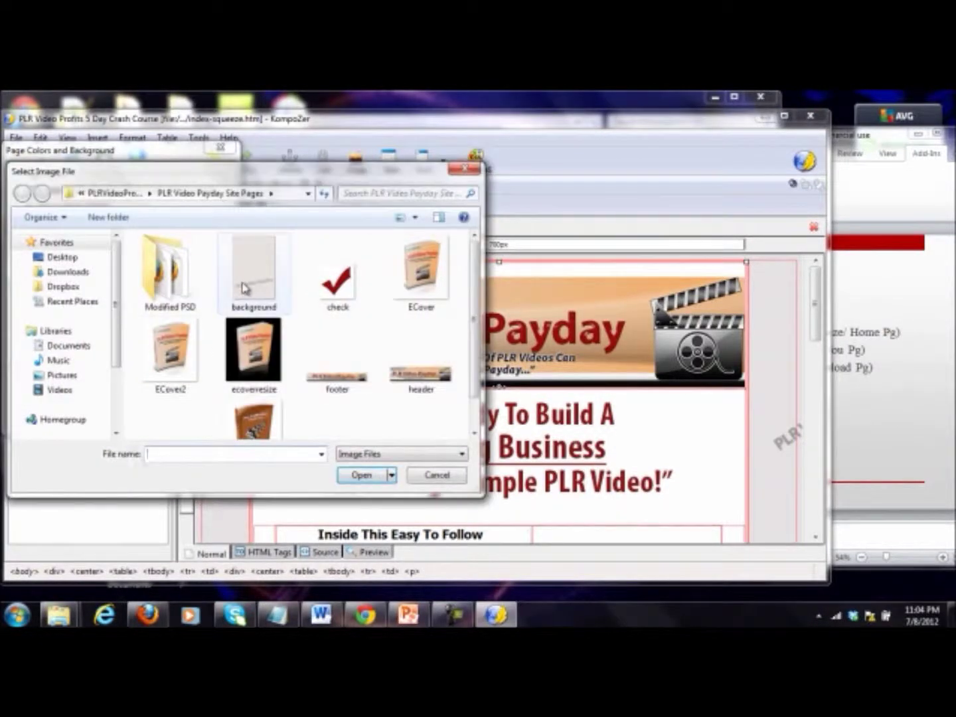
double_click(244, 288)
click(138, 411)
Replace the bold 5 Day Crash Course intro with the Word document's "Free Report" version and remove the blank line above it.
drag(817, 279, 883, 365)
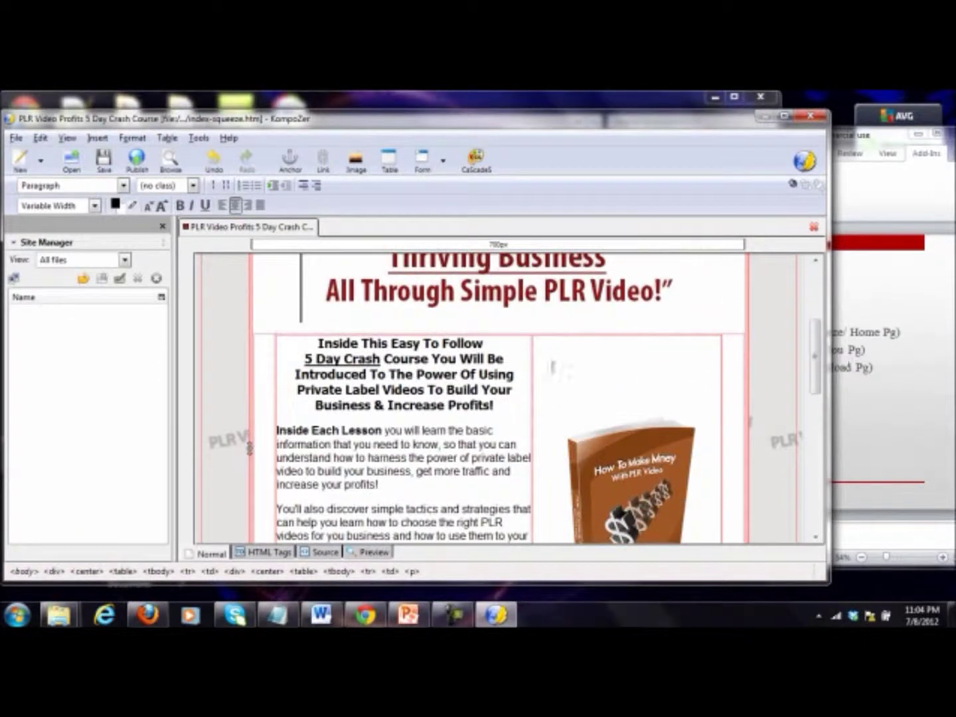
click(459, 406)
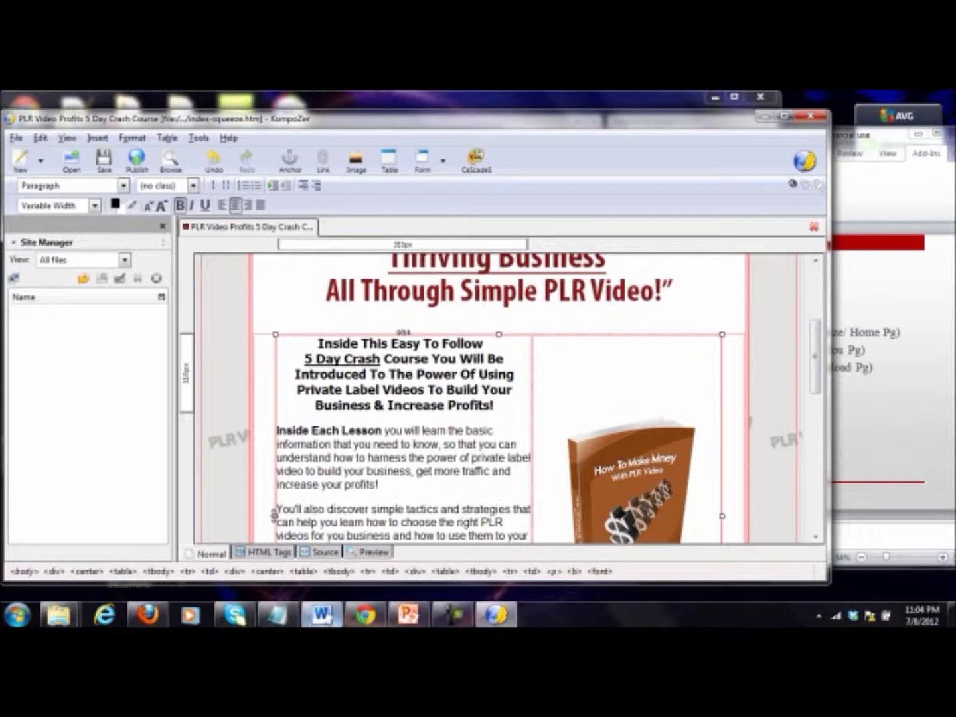
click(320, 614)
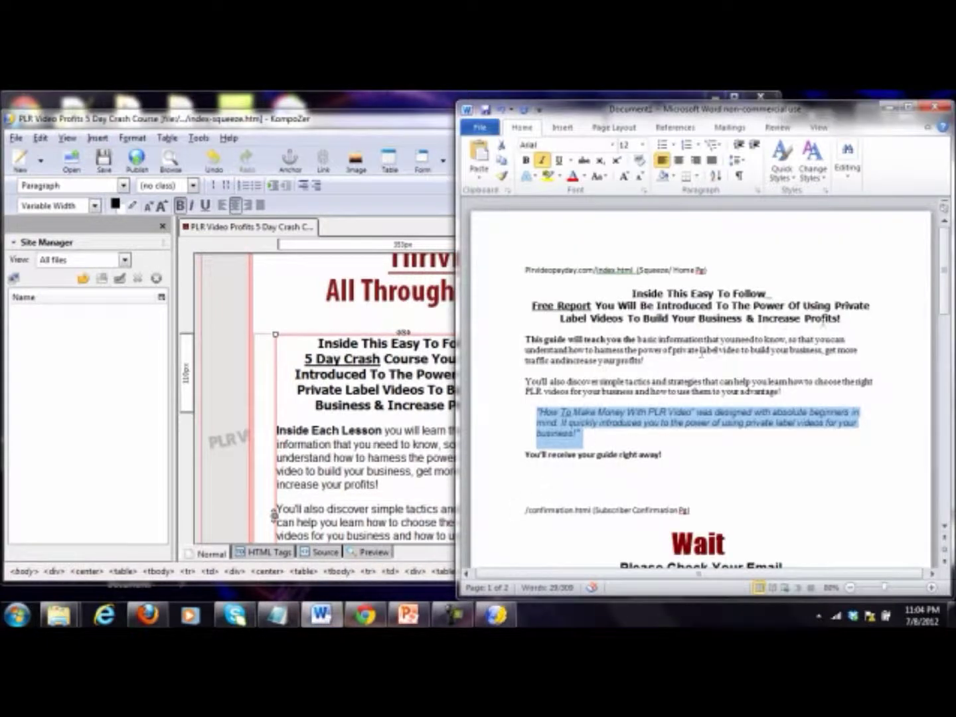
drag(845, 318, 632, 294)
key(ctrl+c)
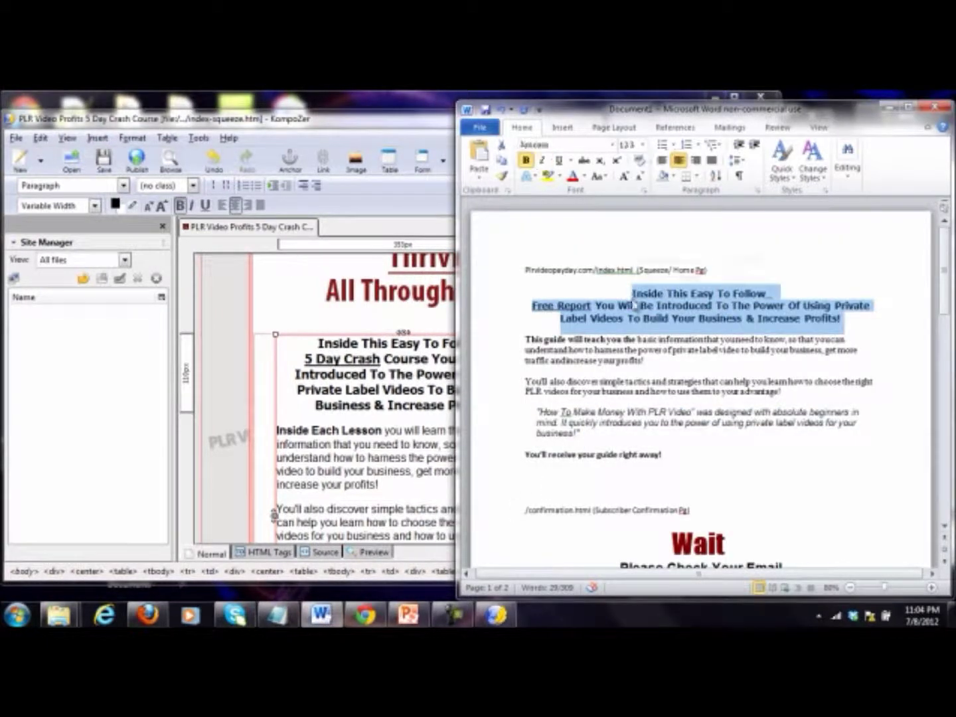
click(371, 403)
drag(496, 413, 319, 342)
key(ctrl+v)
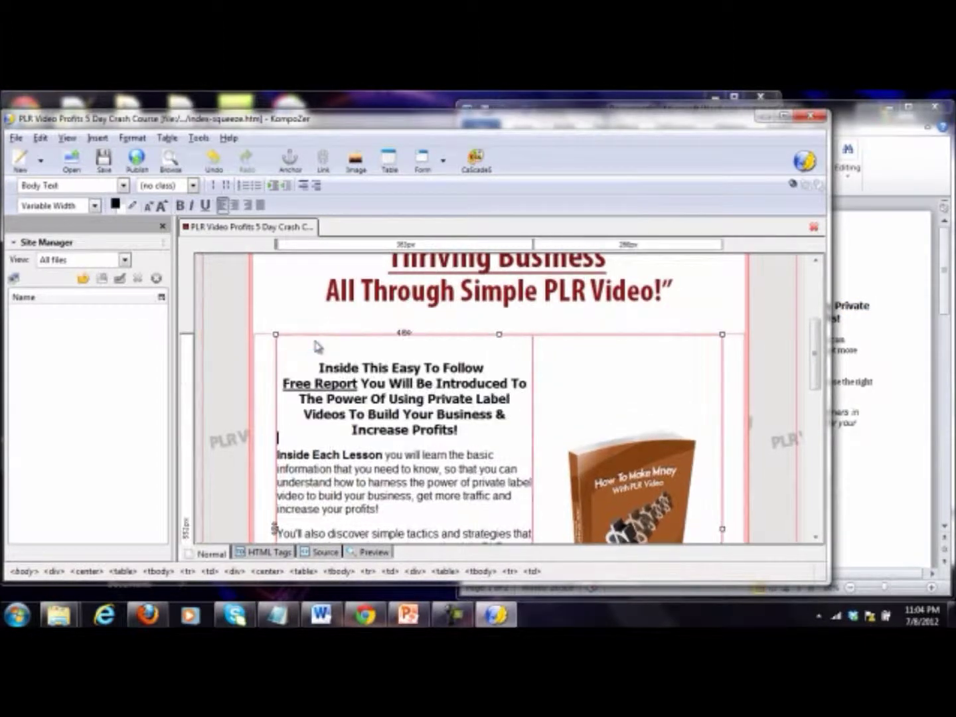
click(336, 350)
key(Delete)
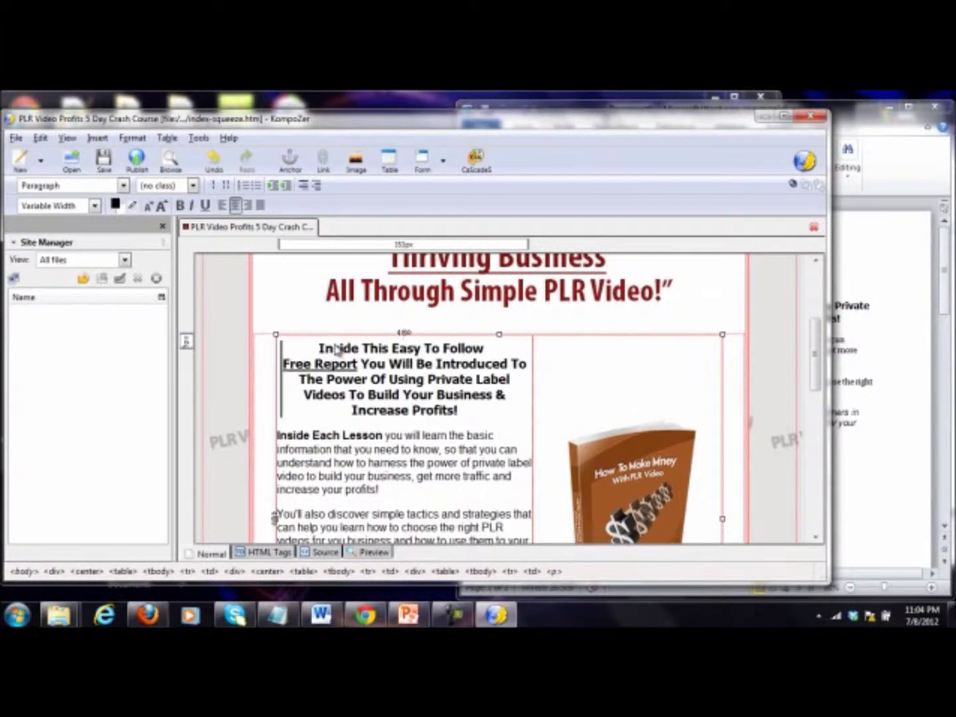
Replace the "Inside Each Lesson" paragraph with Word's "This guide will teach you the" paragraph and remove the blank line above it.
drag(816, 350, 807, 389)
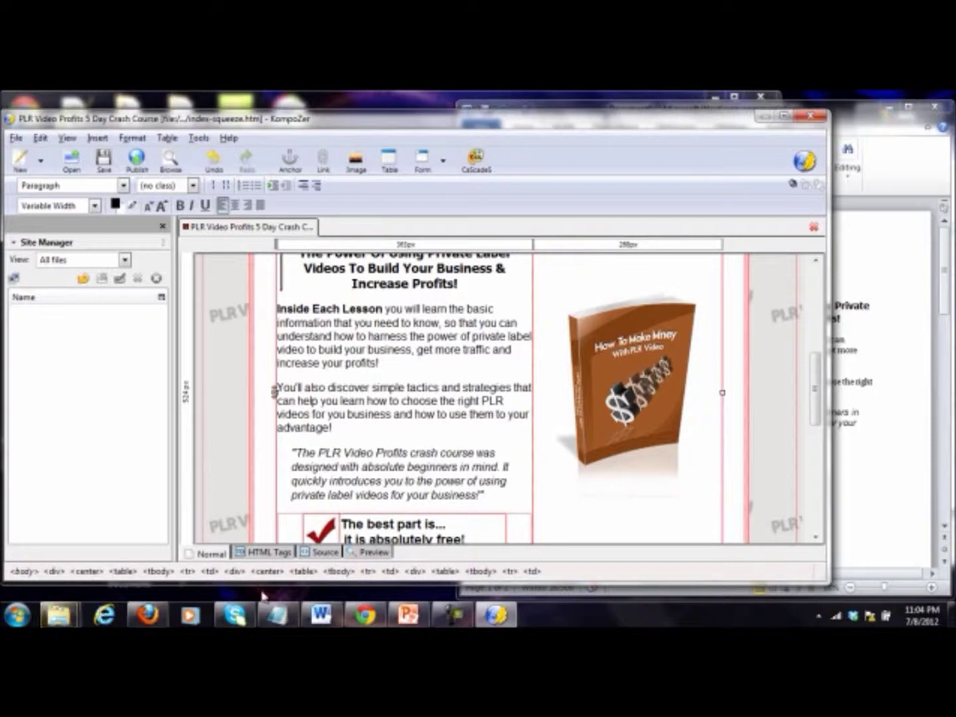
click(860, 433)
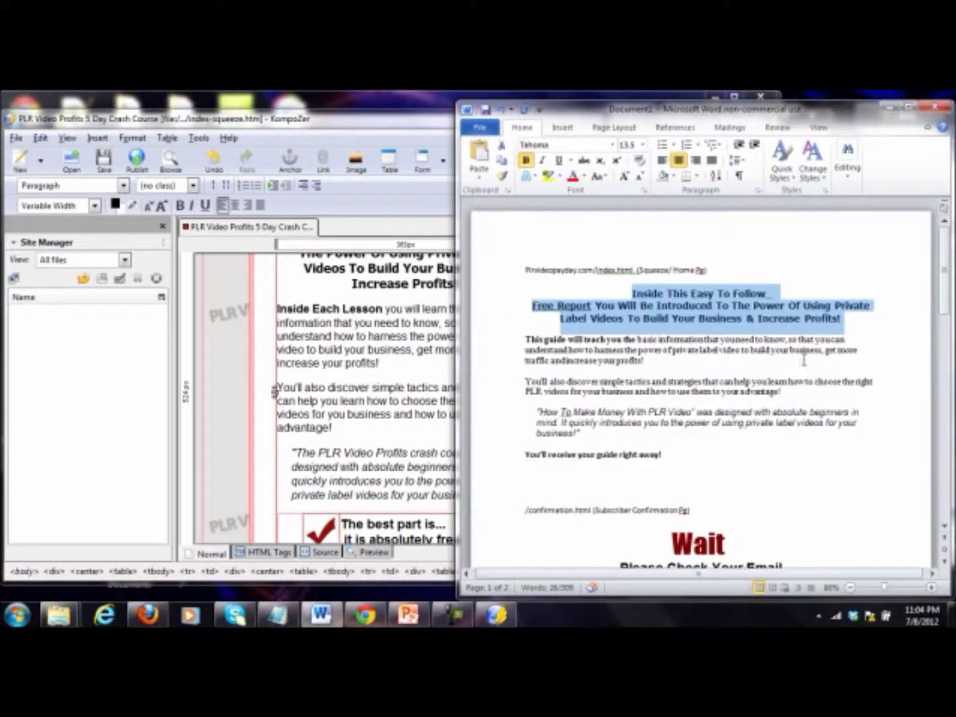
drag(672, 359, 522, 344)
key(ctrl+c)
click(380, 389)
drag(380, 363, 278, 309)
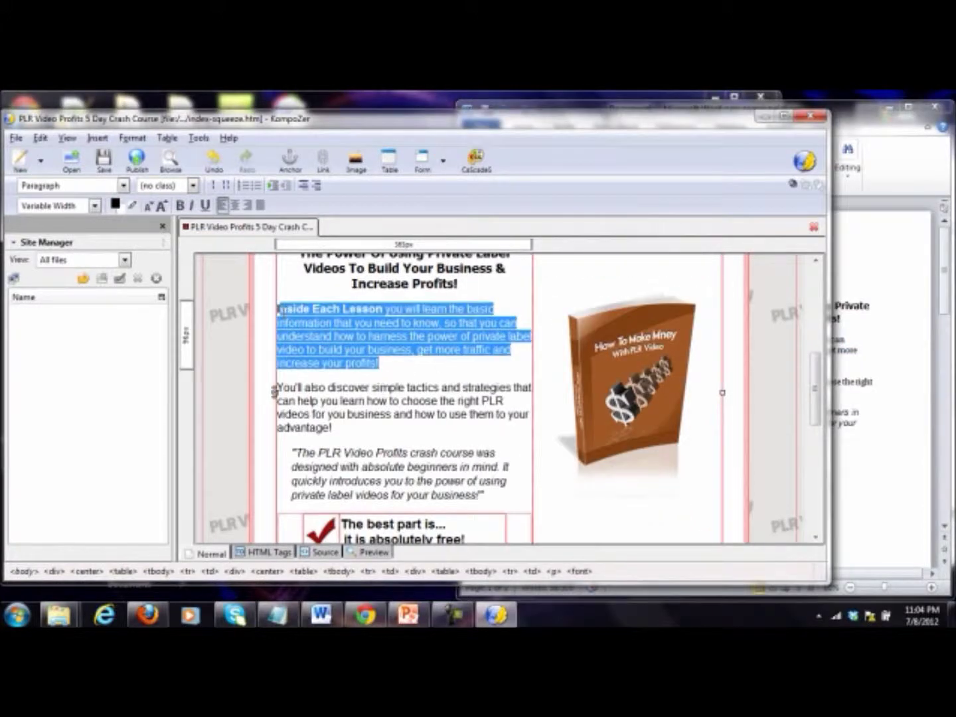
key(ctrl+v)
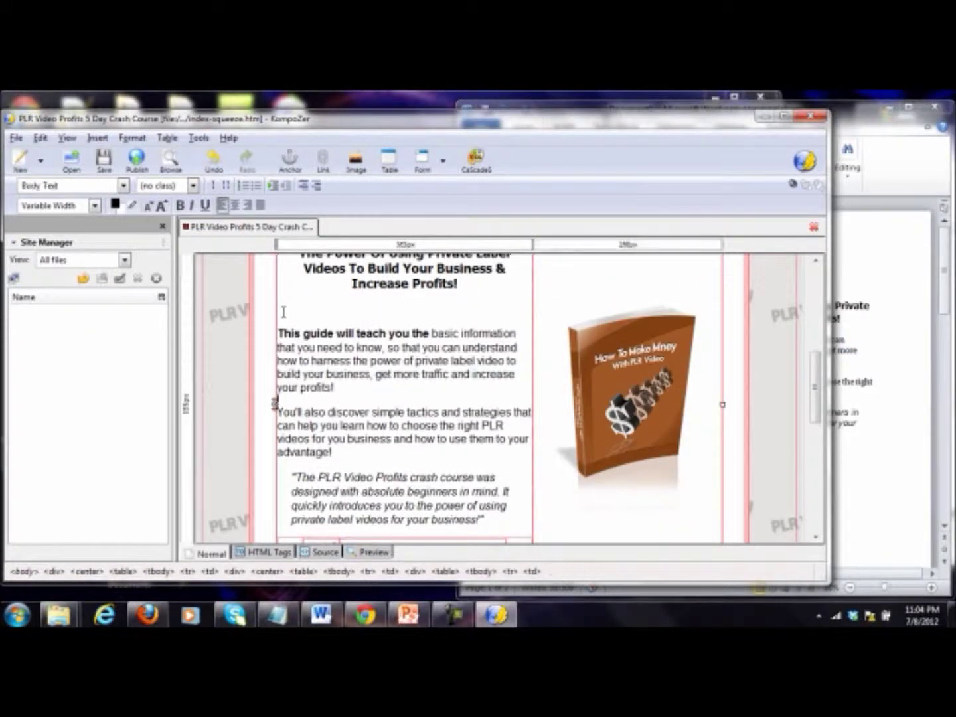
click(326, 319)
key(Delete)
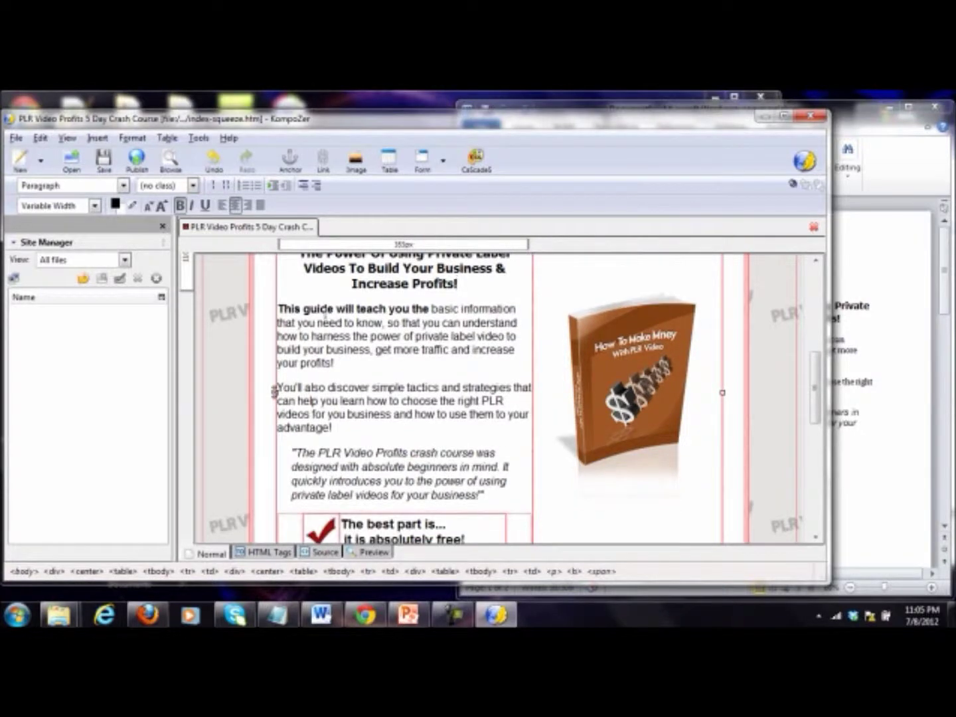
Replace the "You'll also discover" paragraph with the Word document's version and remove the blank line above it.
click(868, 362)
drag(784, 397, 529, 389)
key(ctrl+c)
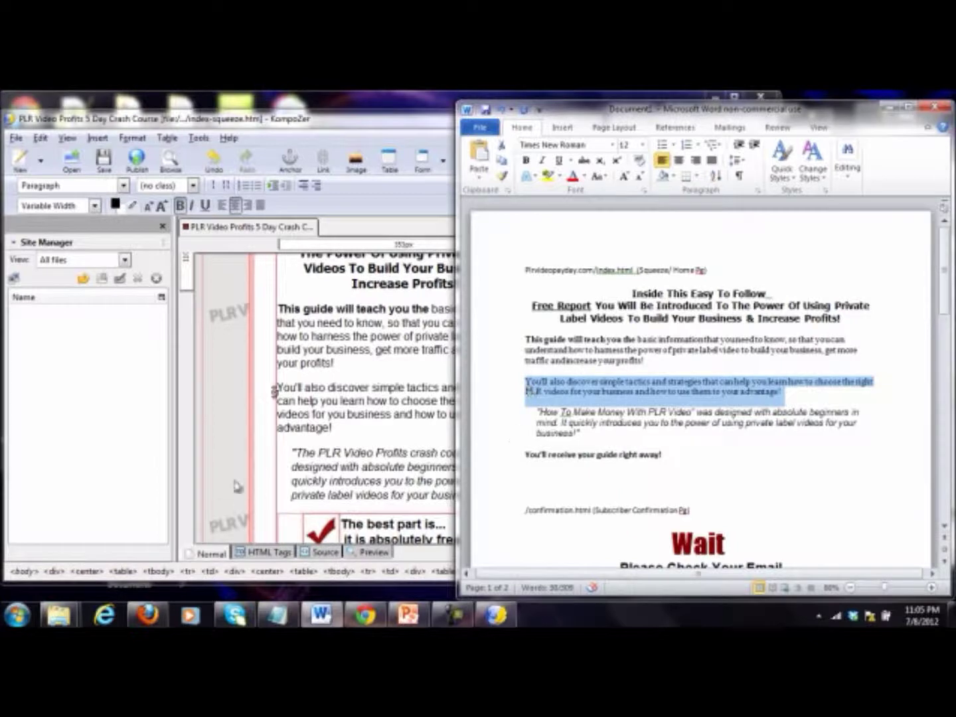
click(323, 400)
click(354, 451)
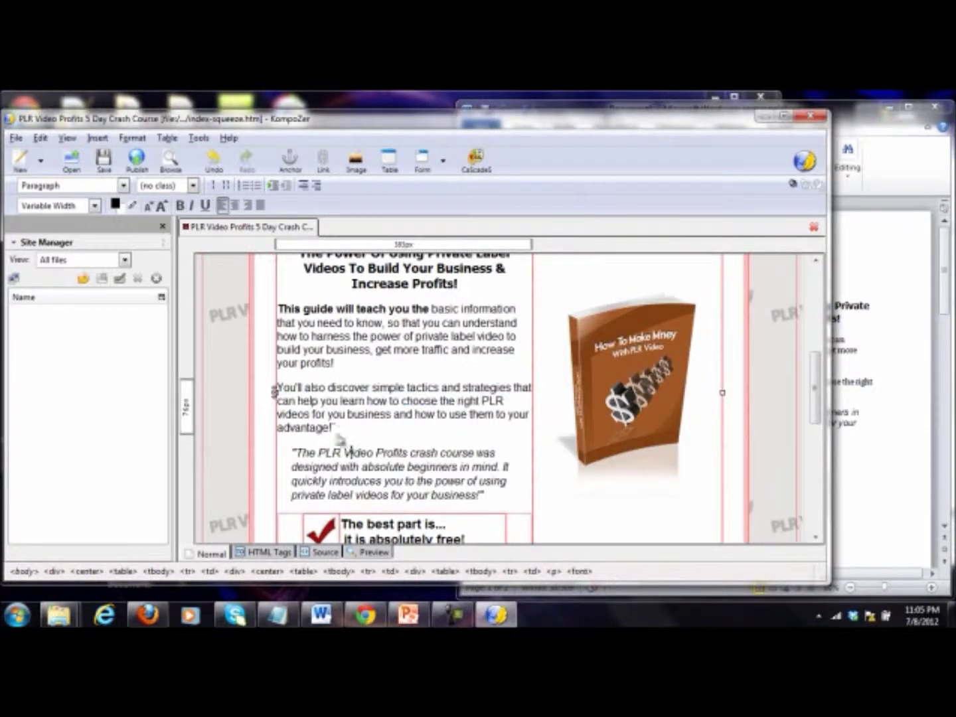
drag(331, 428, 276, 391)
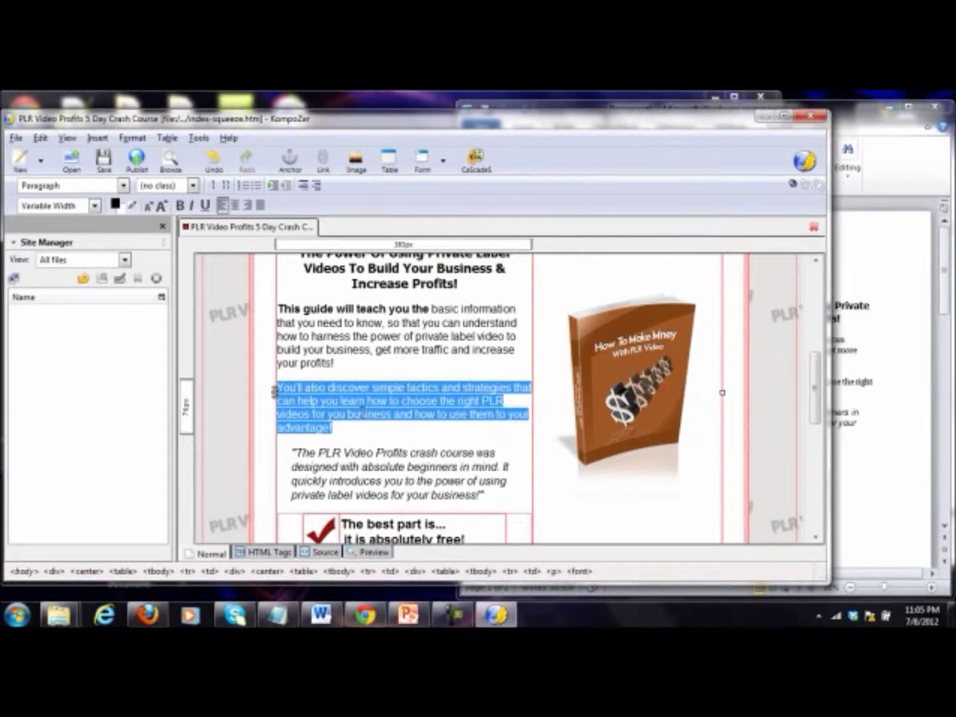
key(ctrl+v)
click(379, 397)
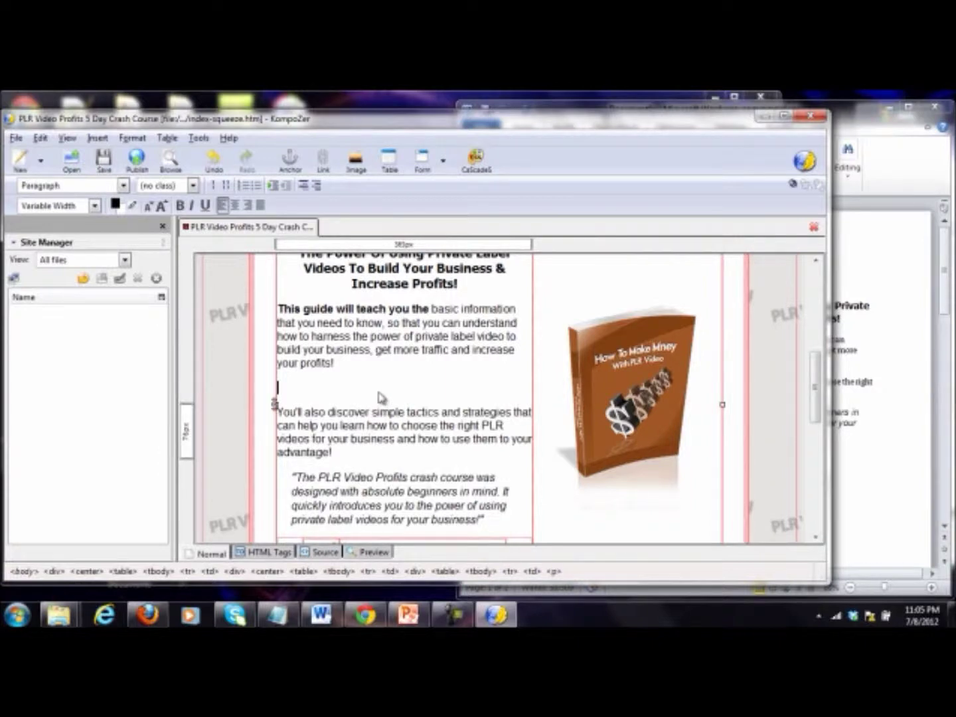
key(BackSpace)
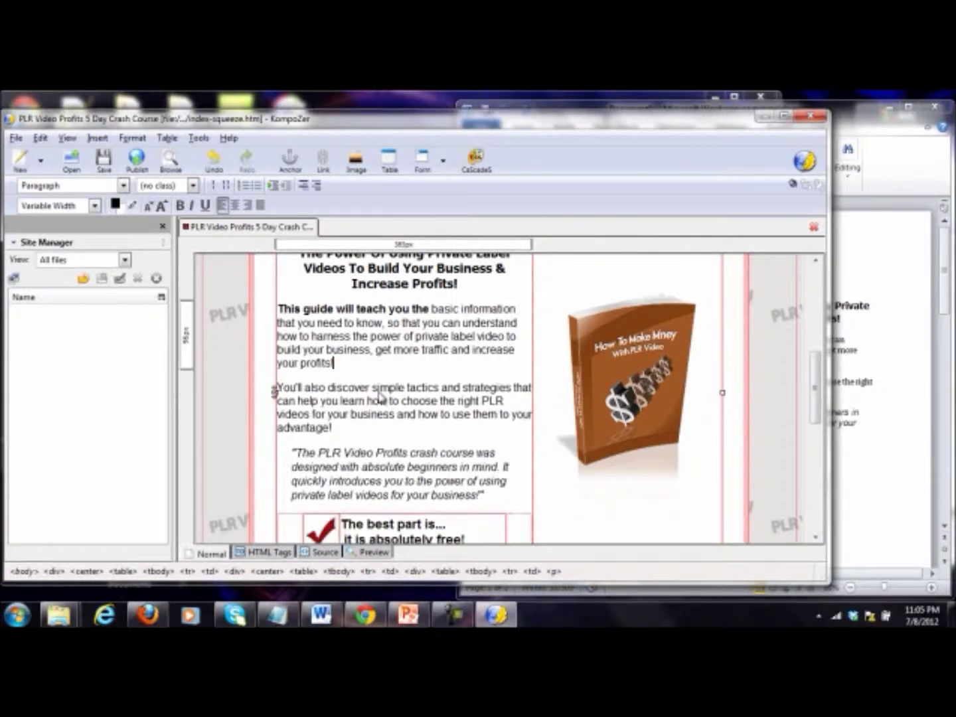
Replace the italic quote about the crash course with Word's "How To Make Money With PLR Video" version and remove the blank line above it.
click(917, 484)
drag(582, 433, 534, 420)
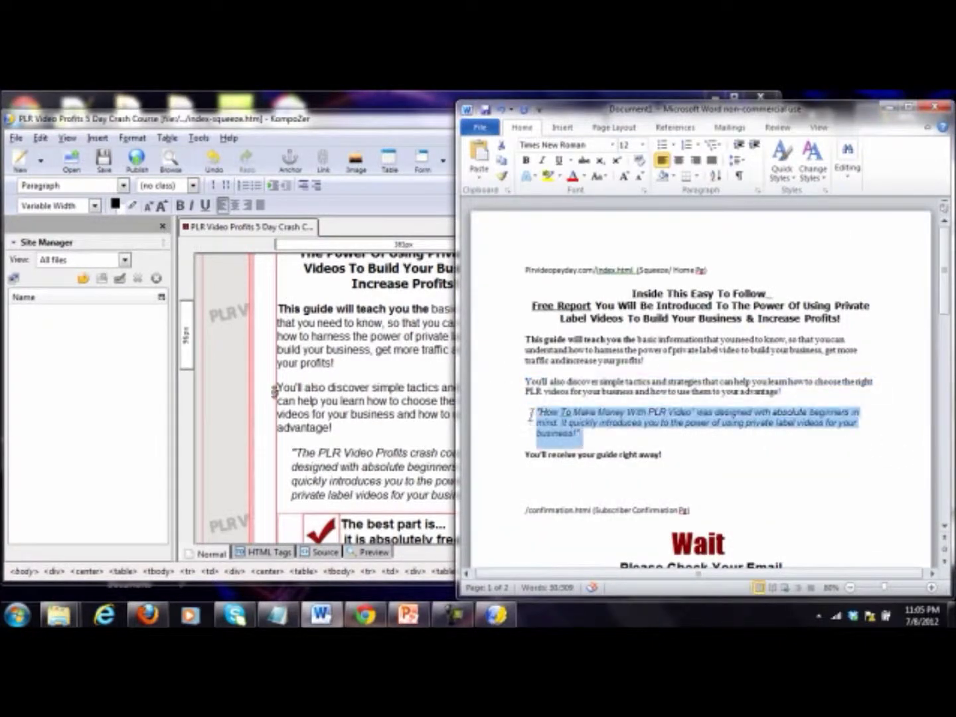
click(369, 462)
drag(497, 498, 296, 447)
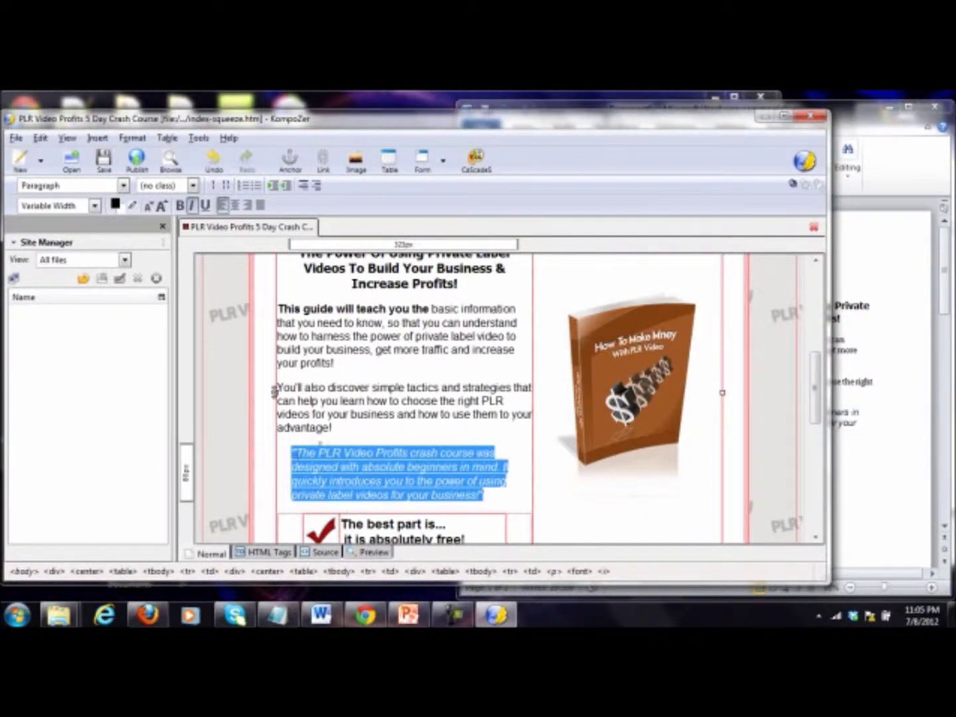
text("How To Make Money With PLR Video" was designed with absolute beginners in mind. It quickly introduces you to the power of using private label videos for your business!")
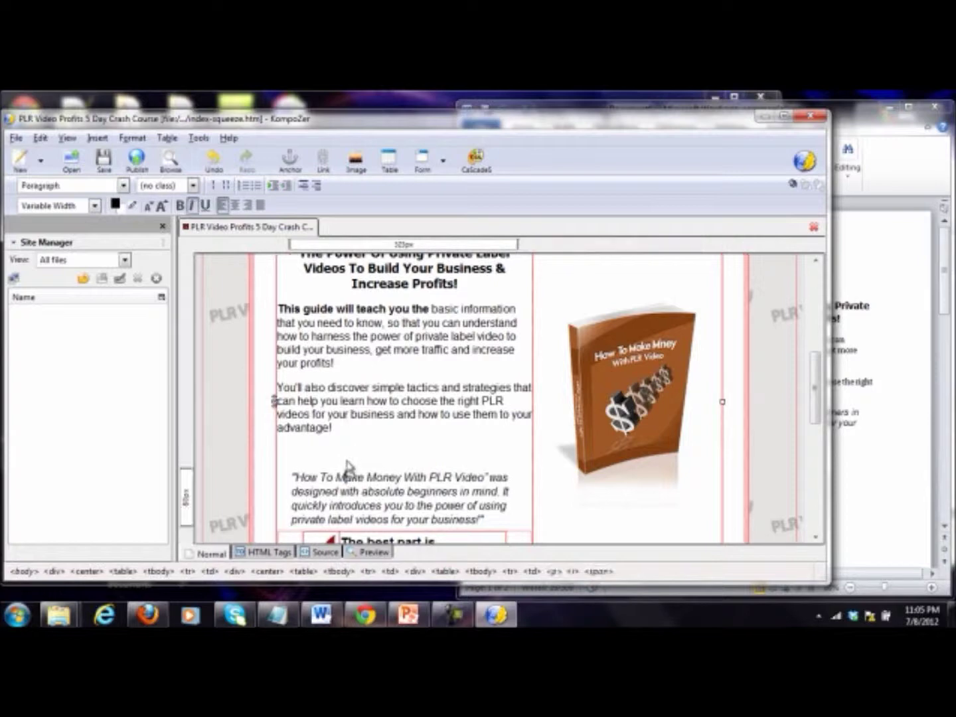
click(345, 463)
key(BackSpace)
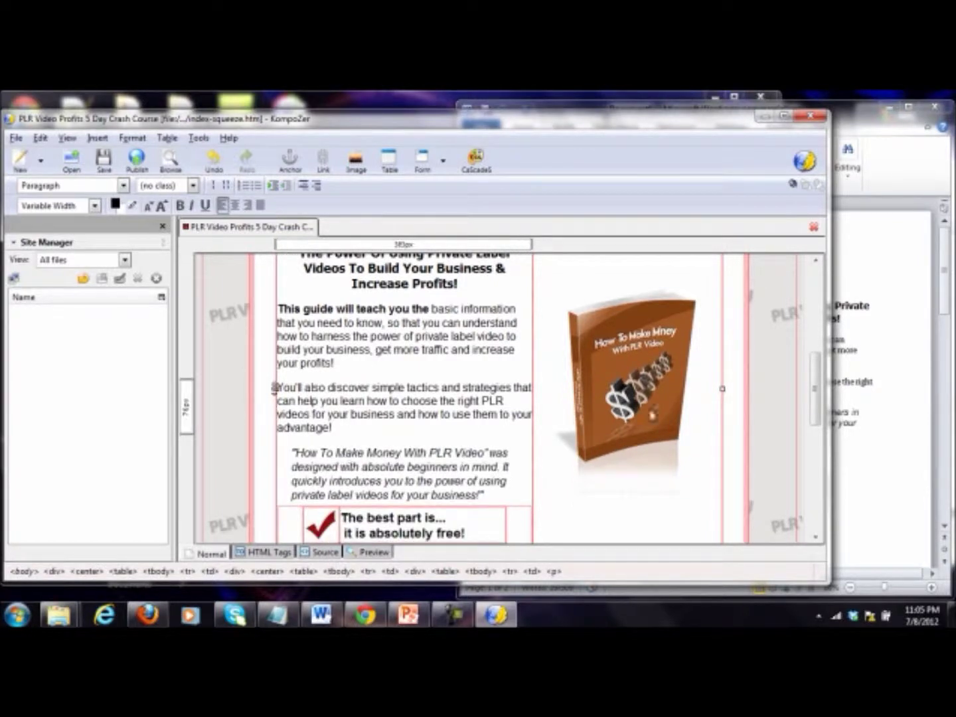
Reword the bold closing line below the subscription form to "You'll receive your guide right away!".
drag(811, 367, 809, 471)
click(906, 455)
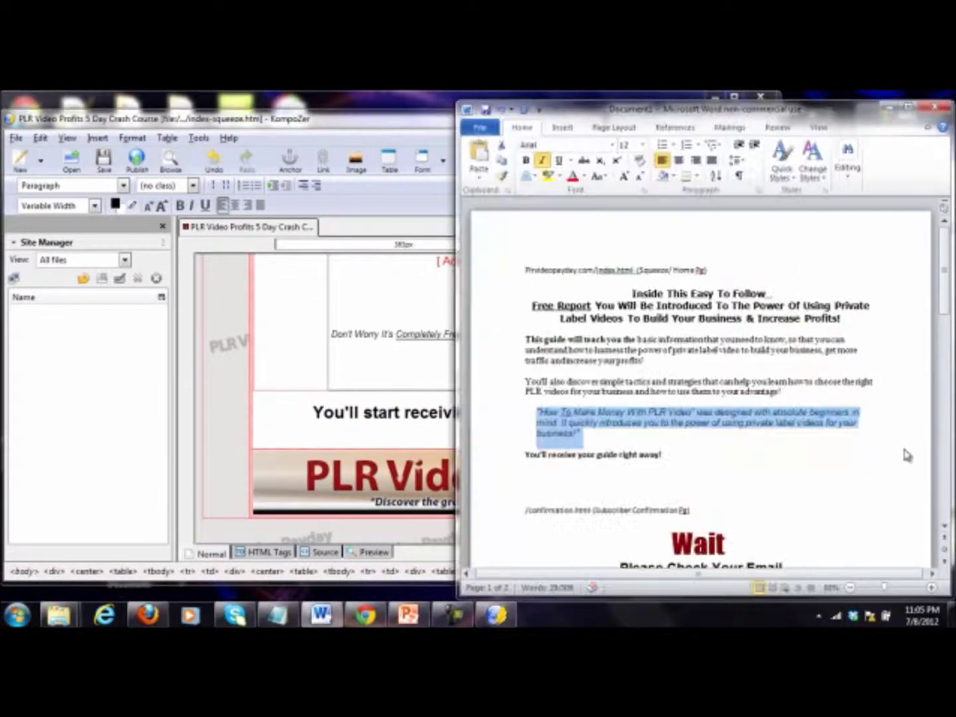
click(680, 451)
drag(379, 412, 585, 420)
key(Delete)
key(BackSpace)
text(rec)
text(eive you gui)
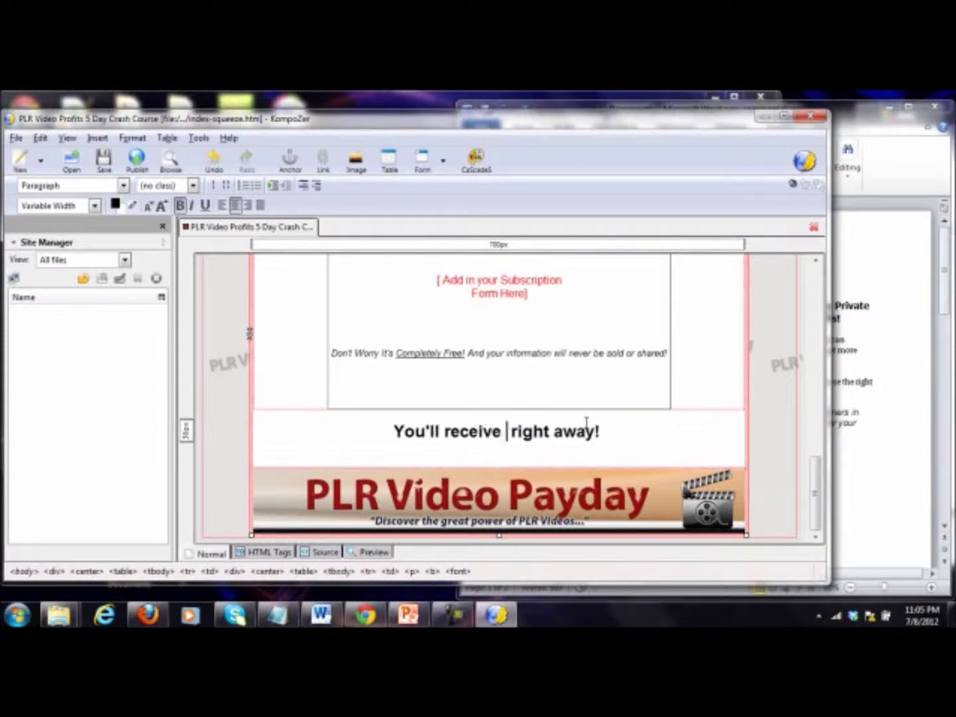
key(BackSpace)
key(BackSpace)
key(BackSpace)
key(BackSpace)
text(r guide )
text(right away)
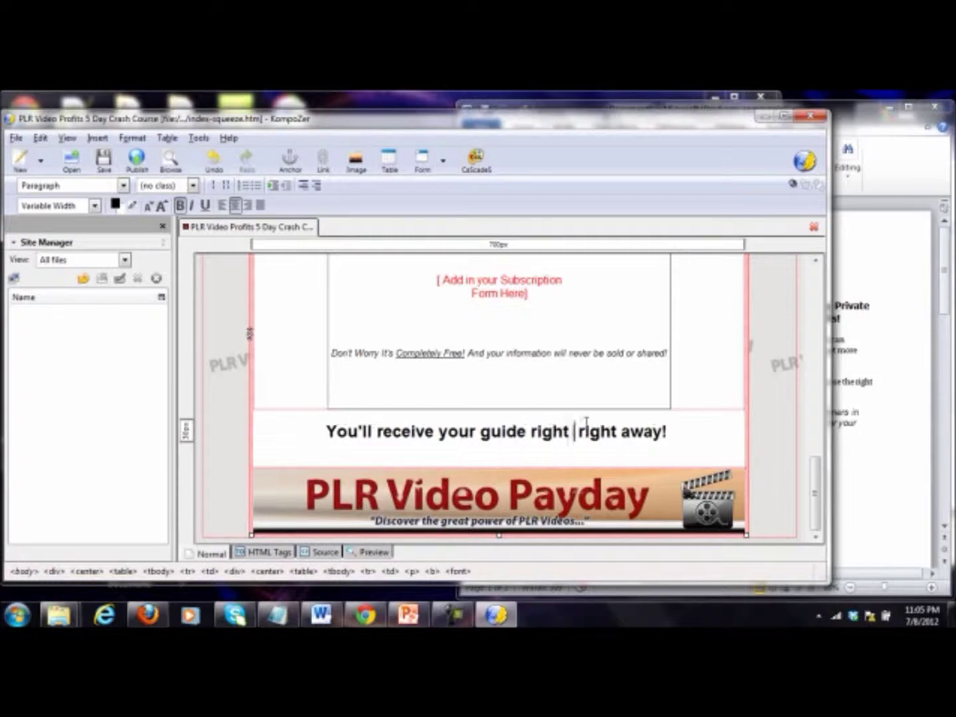
key(ctrl+shift+Right)
key(shift+Down)
key(Delete)
key(BackSpace)
text(y!)
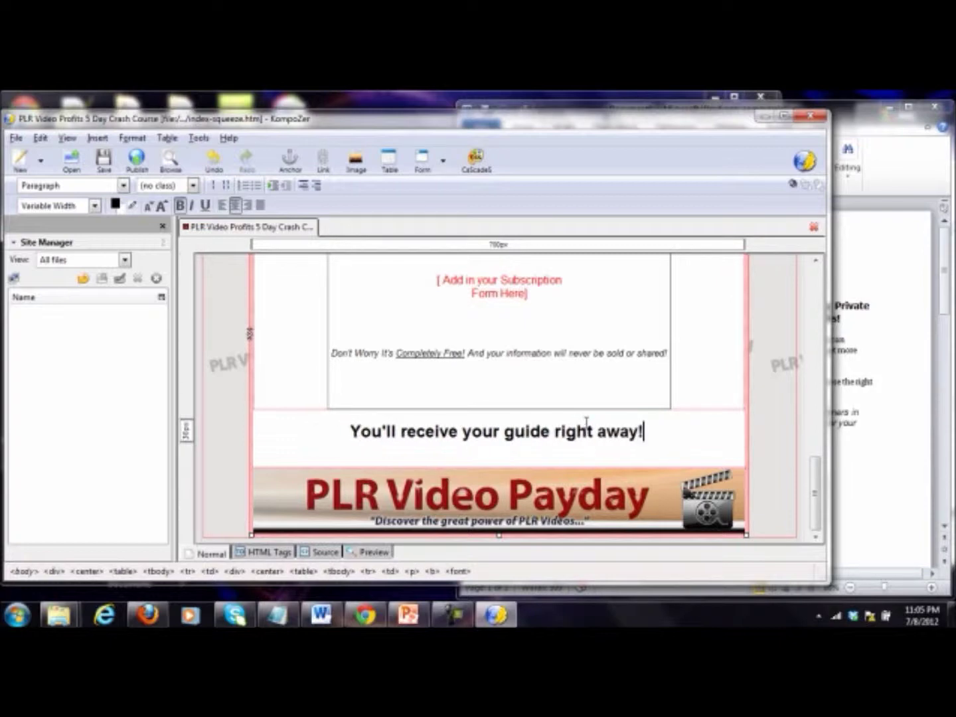
Save the finished squeeze page as index in the PLR Video Payday Site Pages folder.
drag(815, 492, 846, 278)
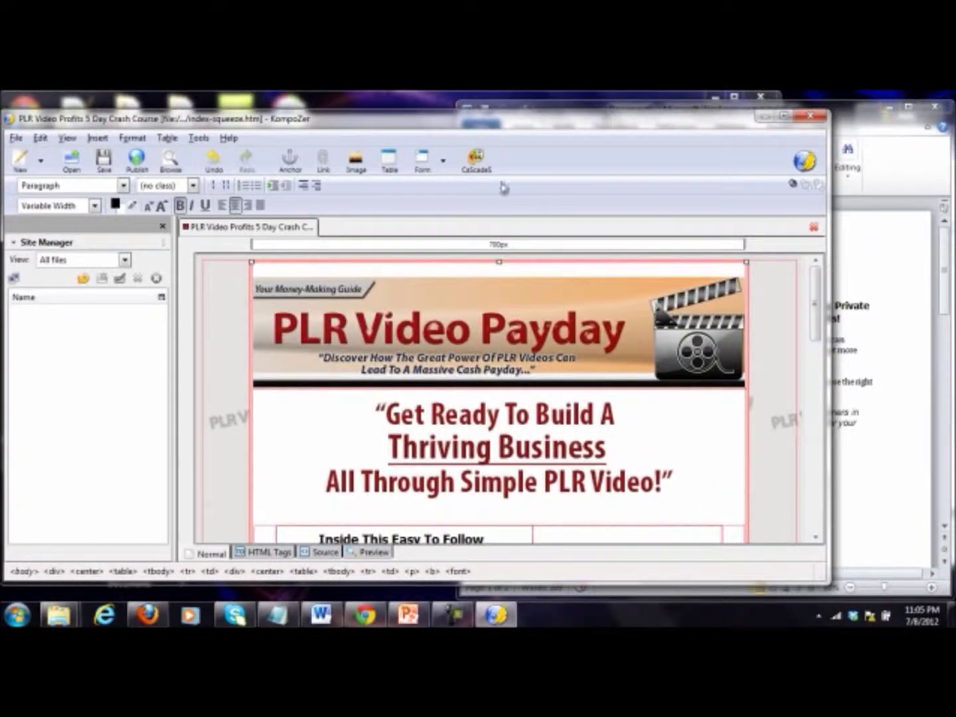
click(14, 139)
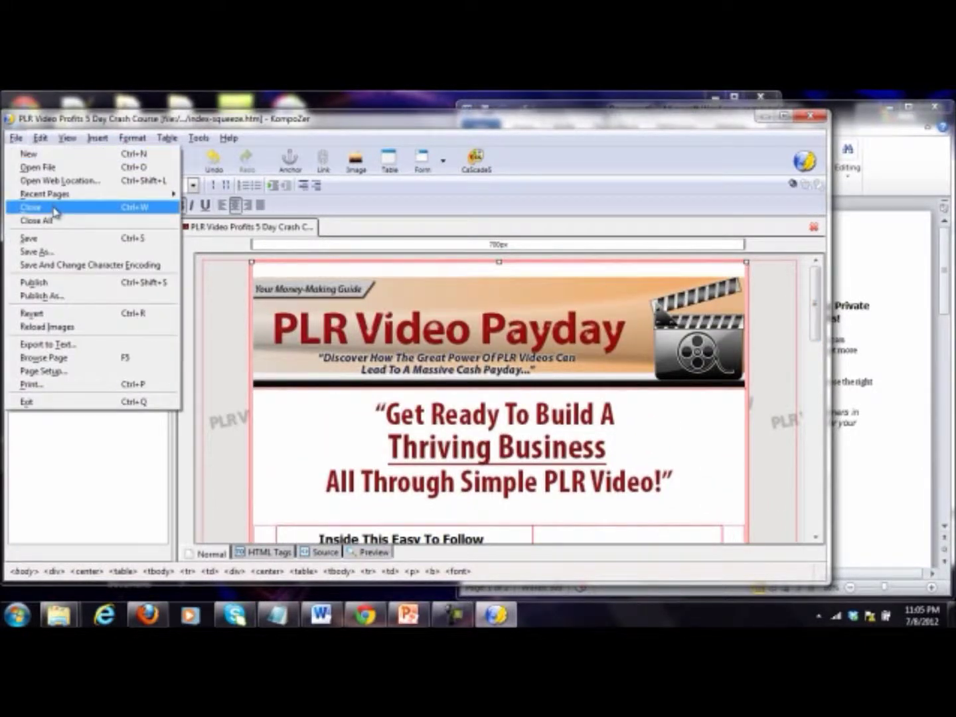
drag(827, 288, 817, 462)
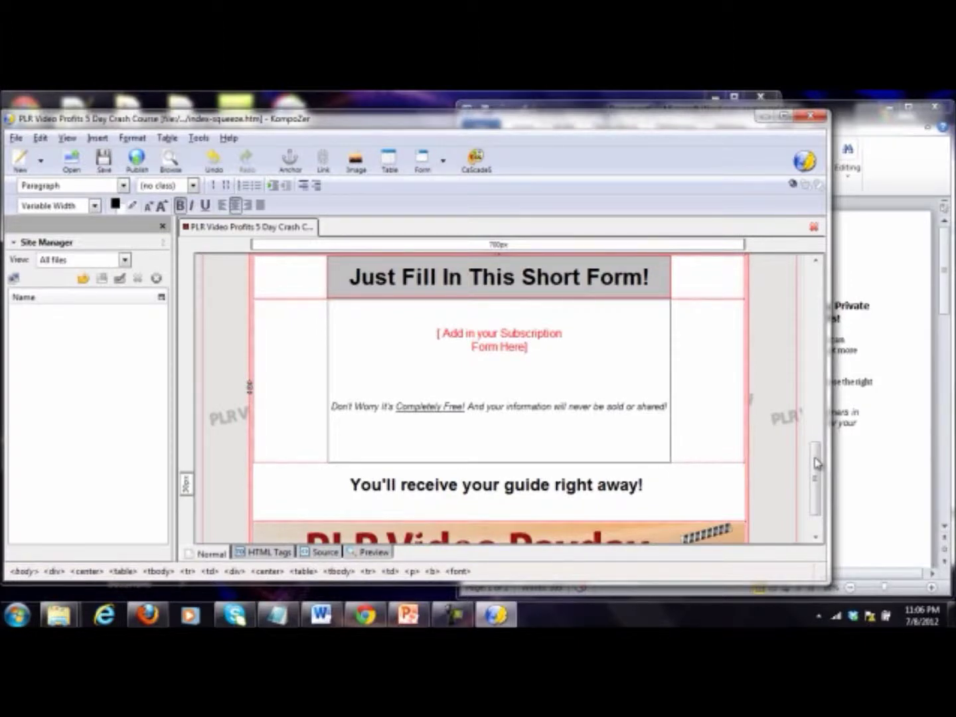
drag(817, 469, 826, 279)
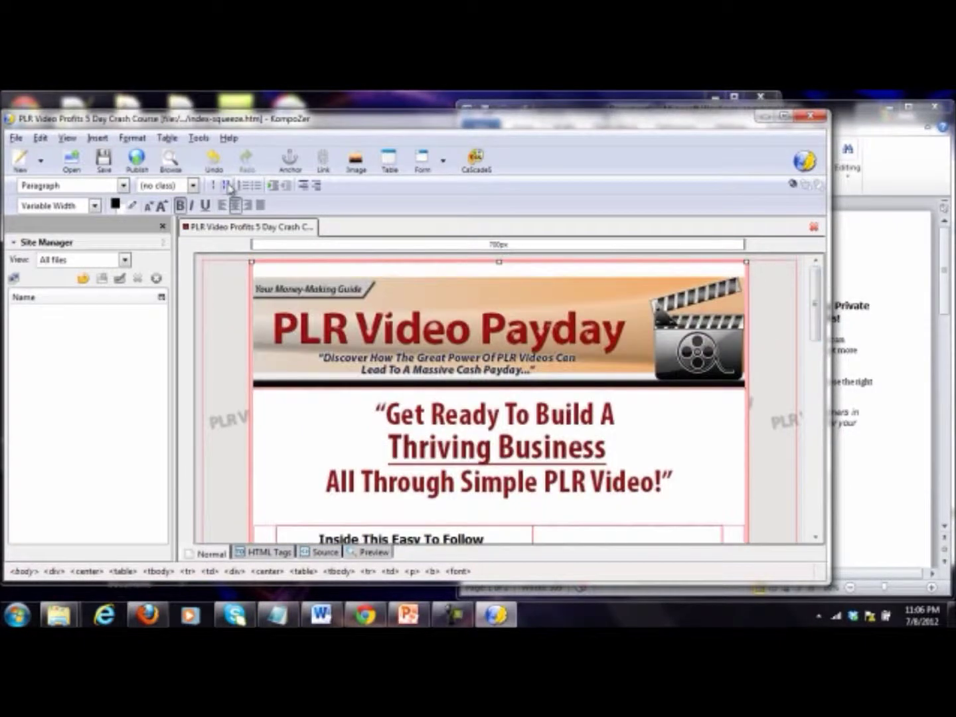
click(16, 139)
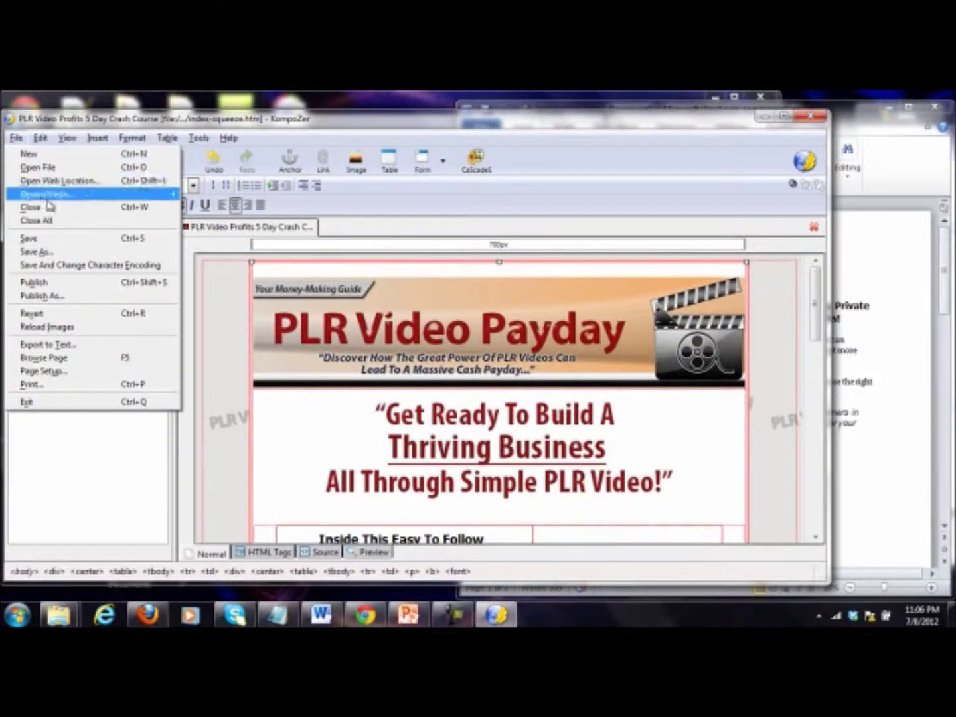
click(65, 254)
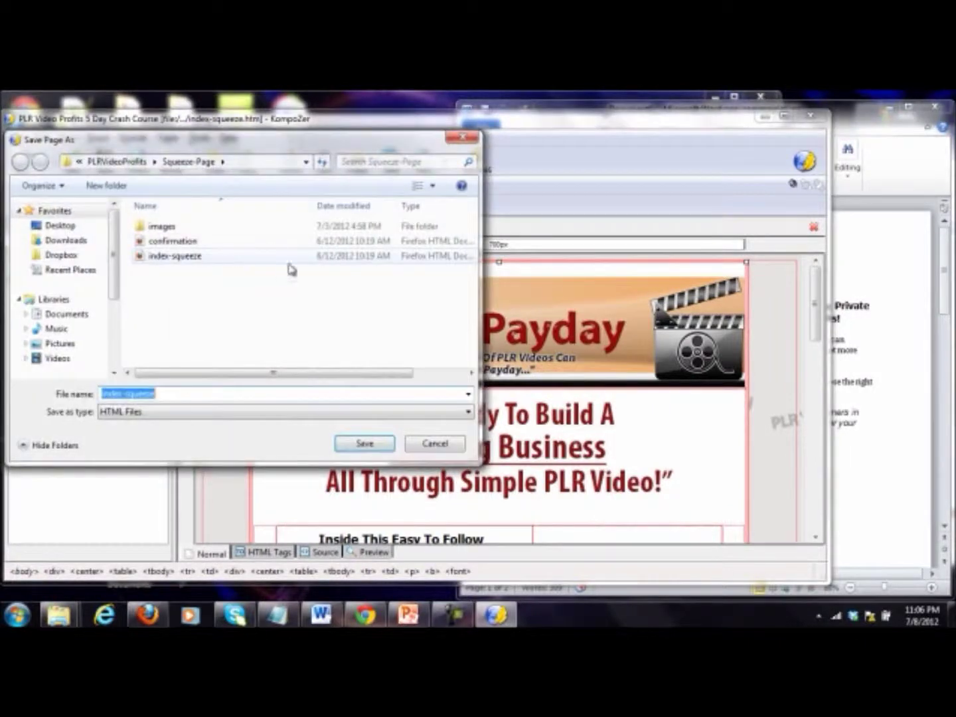
click(133, 163)
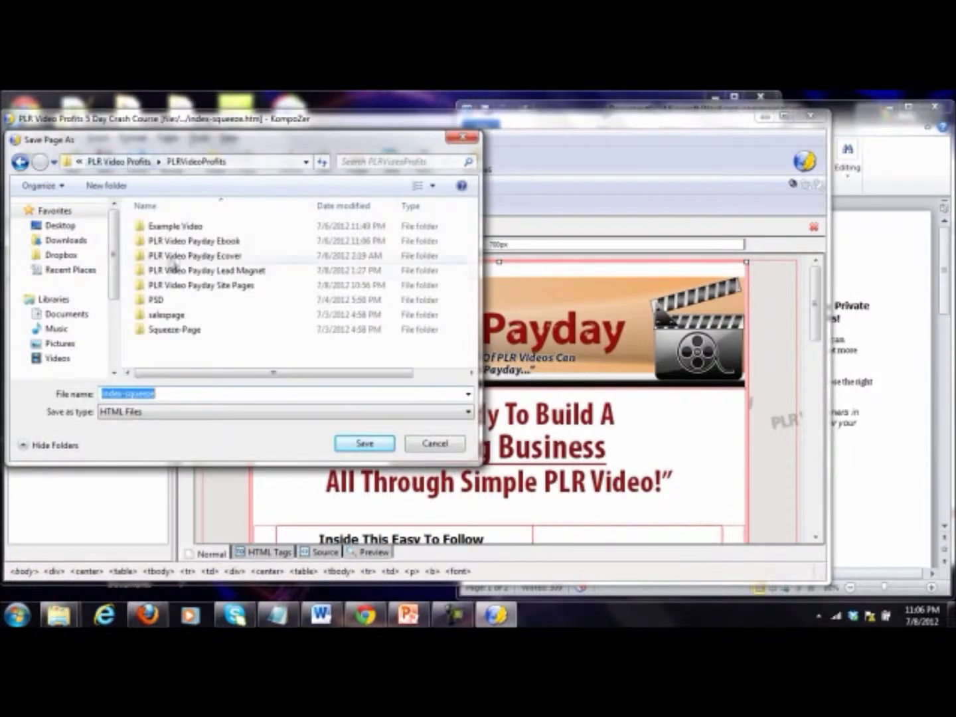
double_click(214, 285)
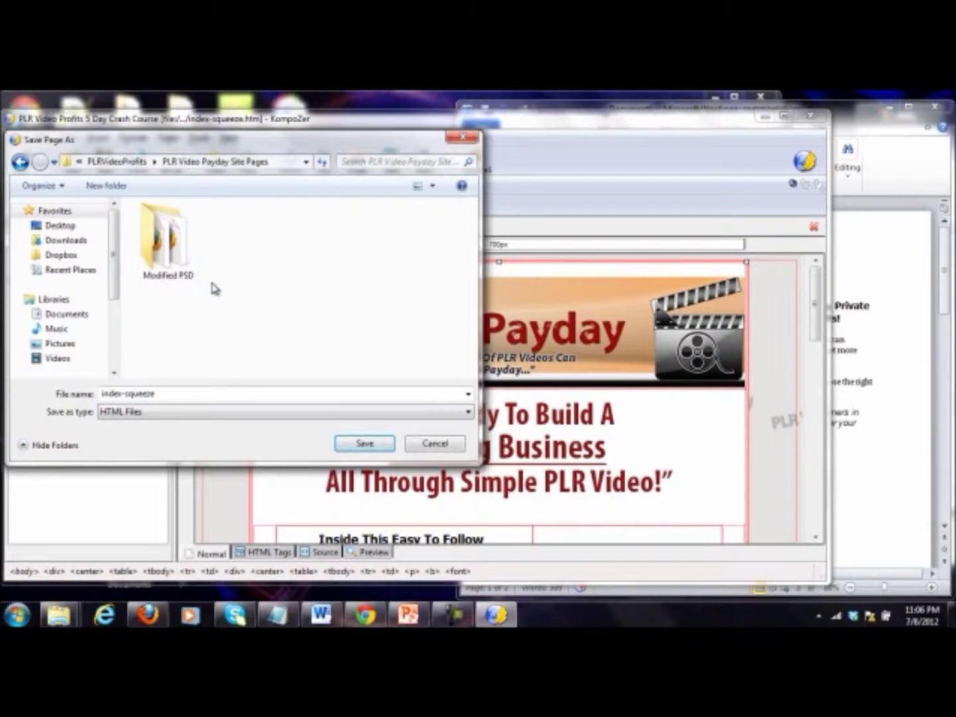
click(162, 396)
text(inde)
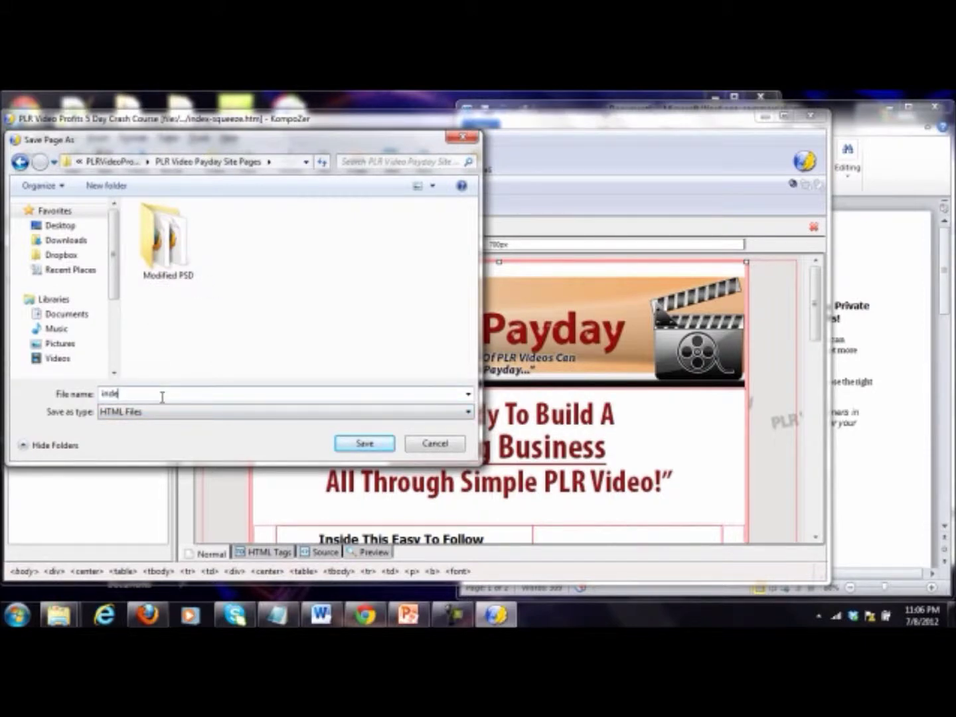
text(x)
key(Return)
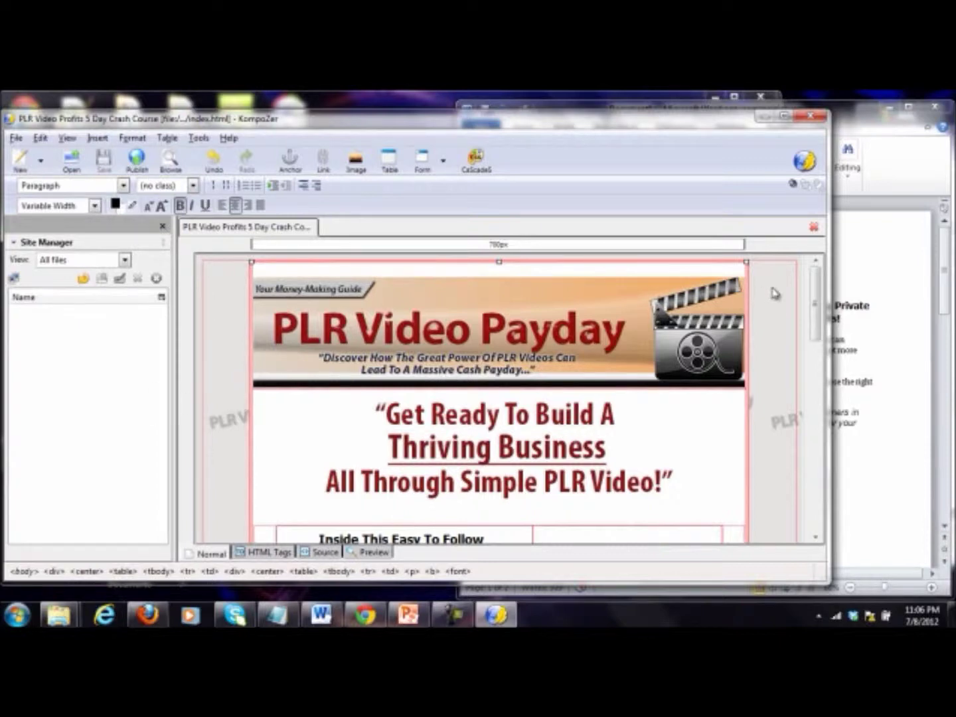
Check the planned page list in PowerPoint, and open the confirmation page from the Squeeze-Page folder in a new KompoZer tab.
right_click(373, 234)
click(386, 237)
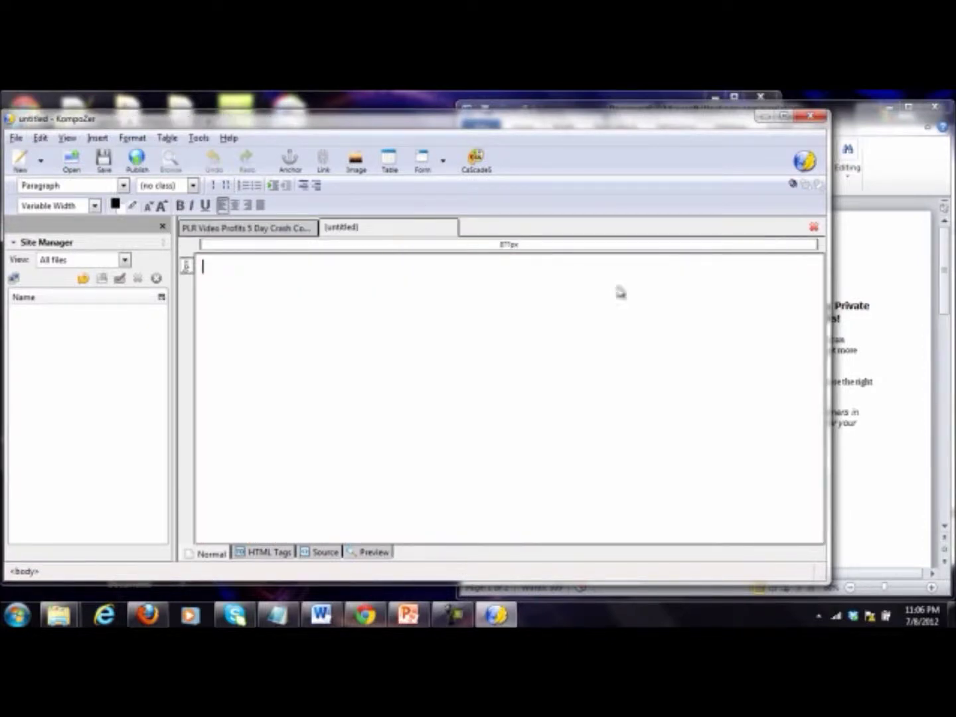
click(409, 616)
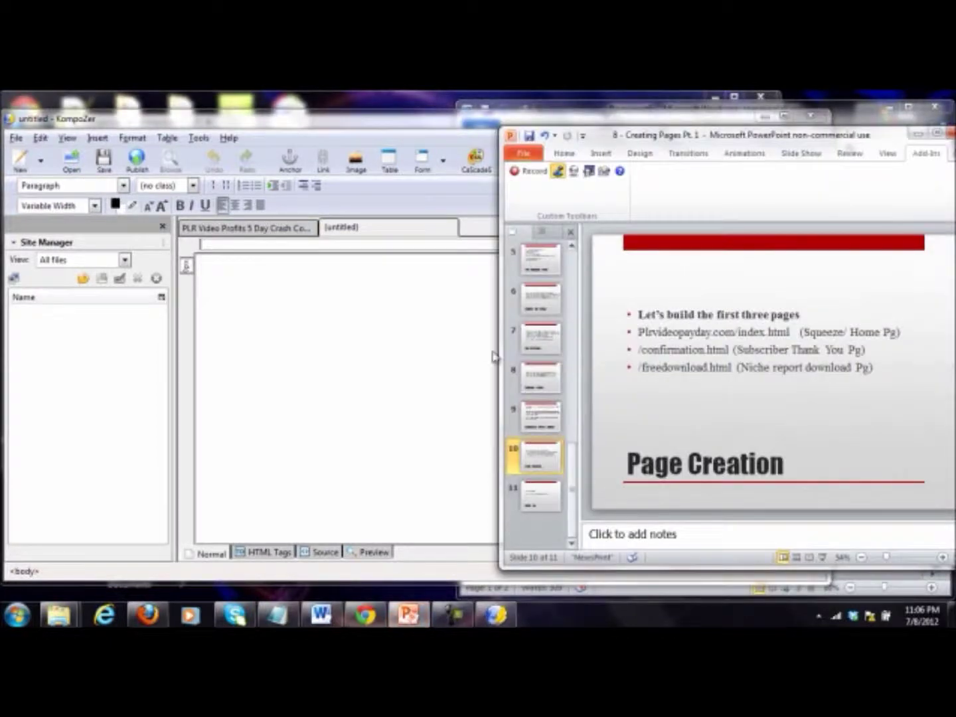
click(377, 338)
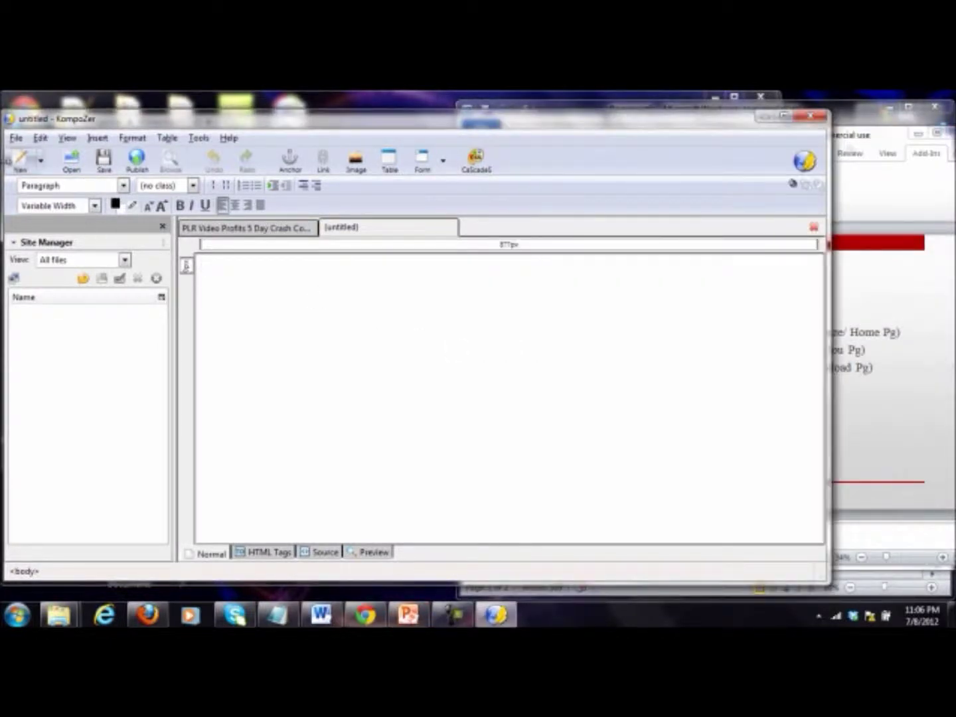
click(73, 163)
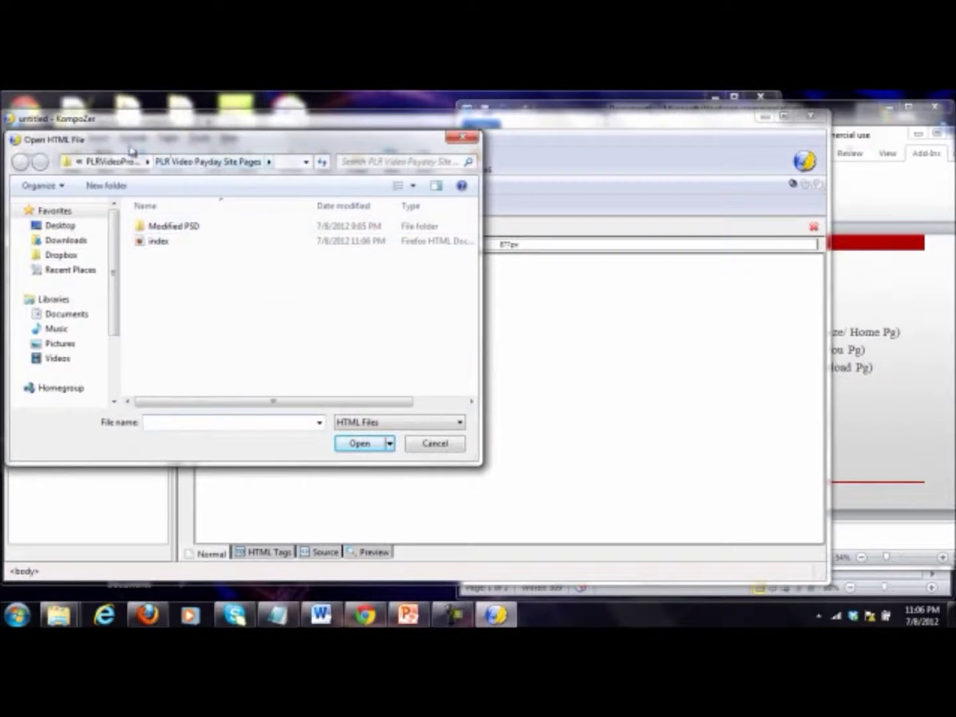
click(111, 164)
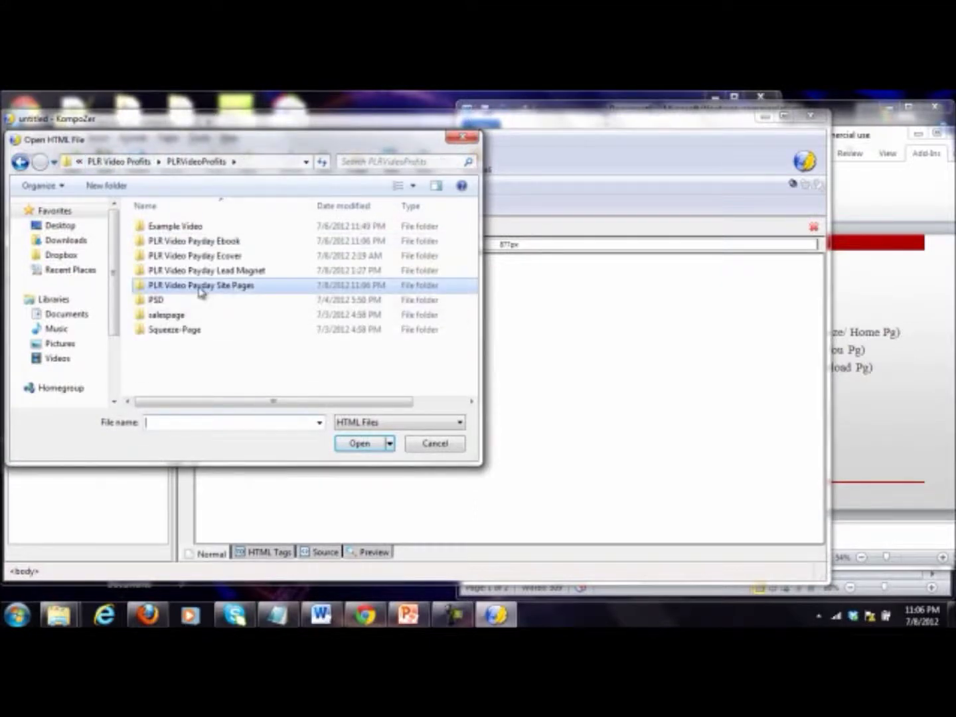
double_click(174, 329)
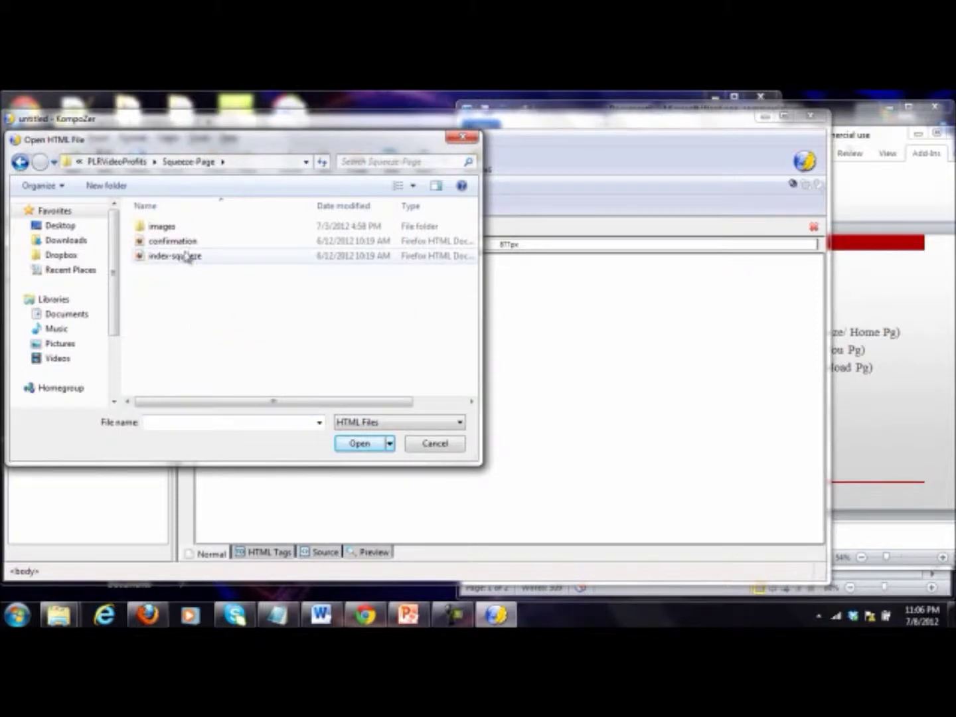
double_click(183, 242)
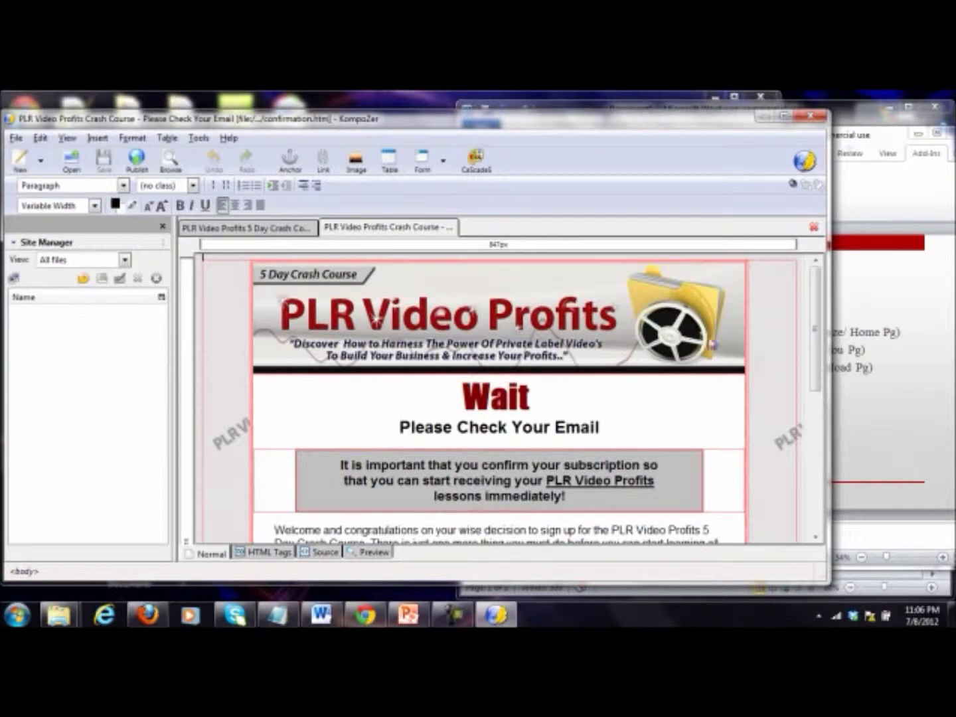
Set the confirmation page's background image to the background file from the PLR Video Payday Site Pages folder.
click(587, 288)
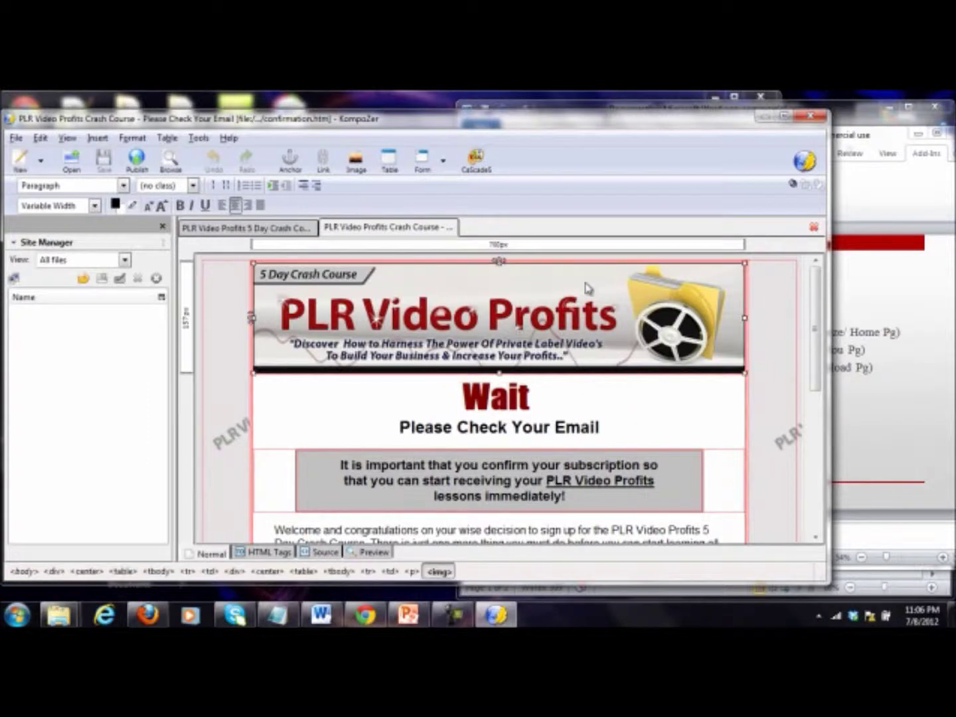
click(220, 339)
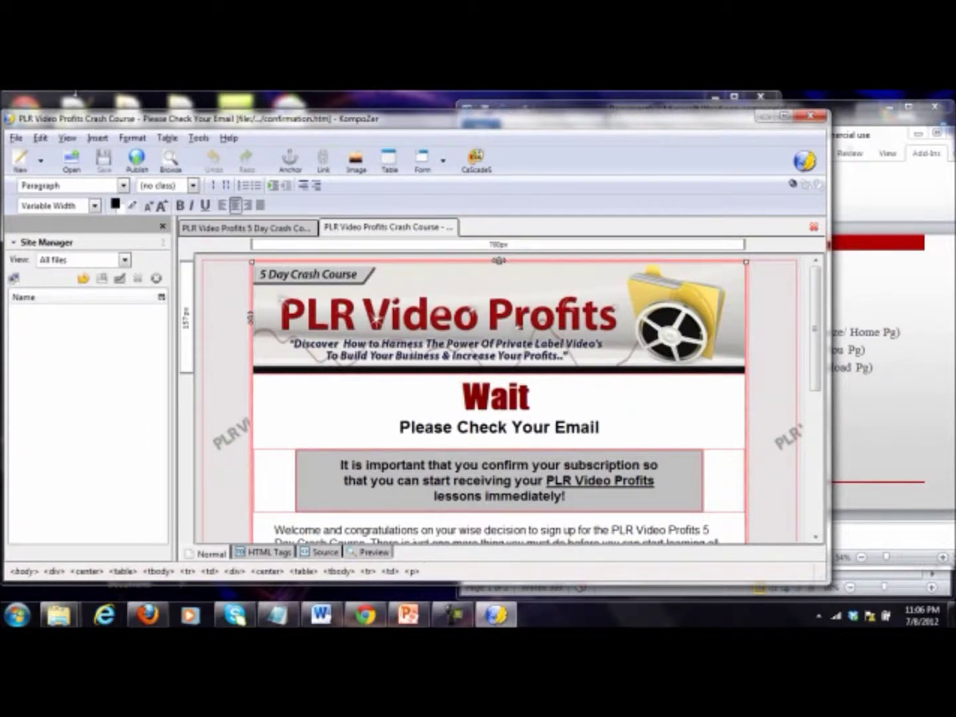
click(132, 137)
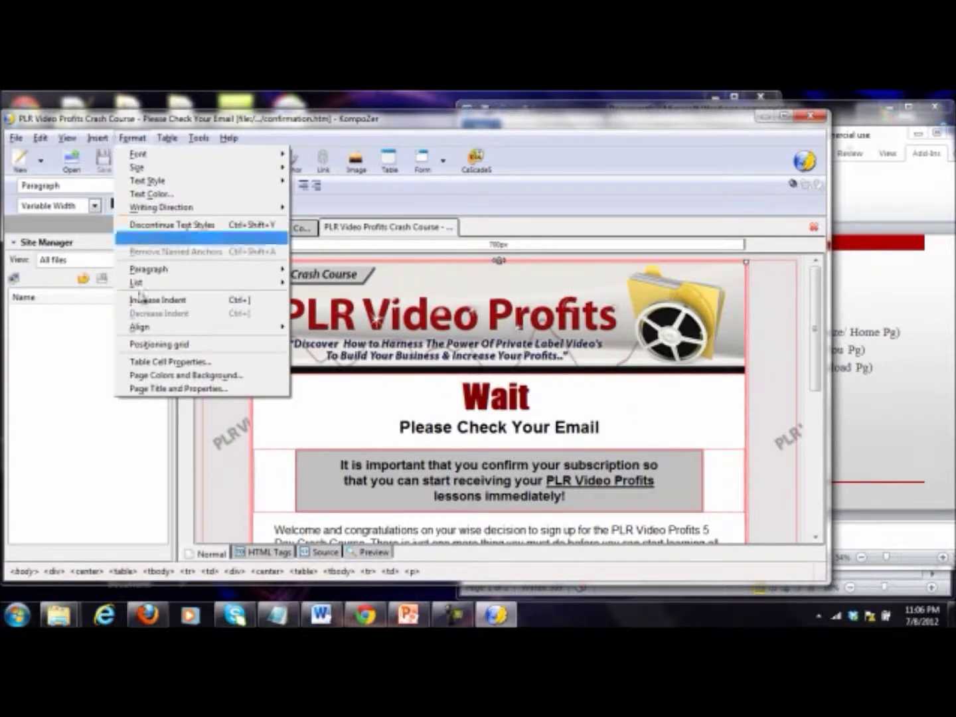
click(199, 375)
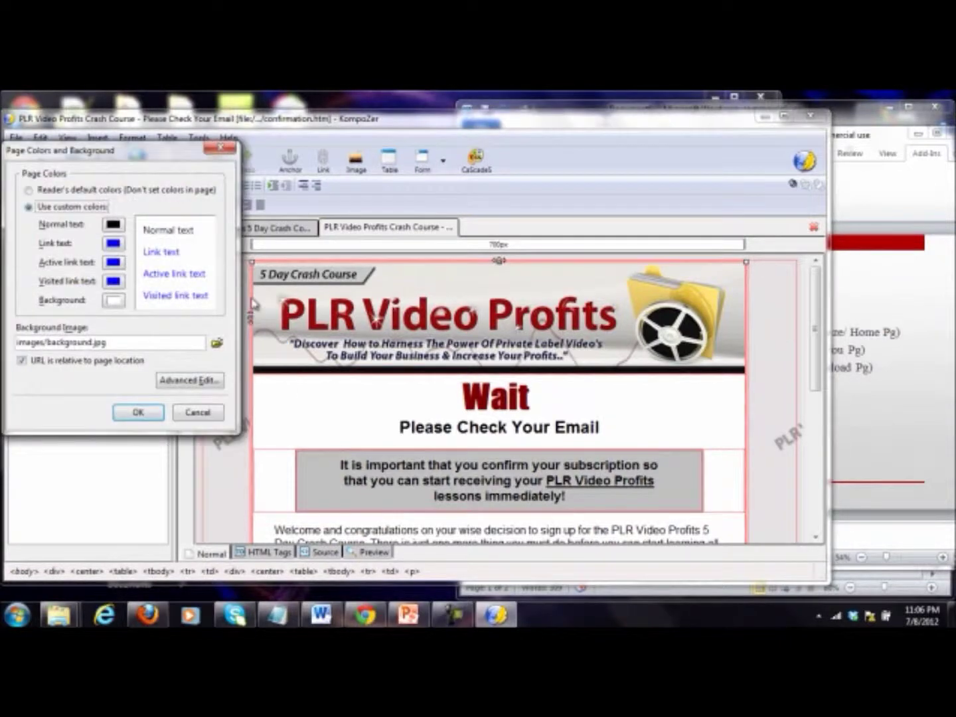
click(217, 344)
double_click(263, 266)
click(139, 412)
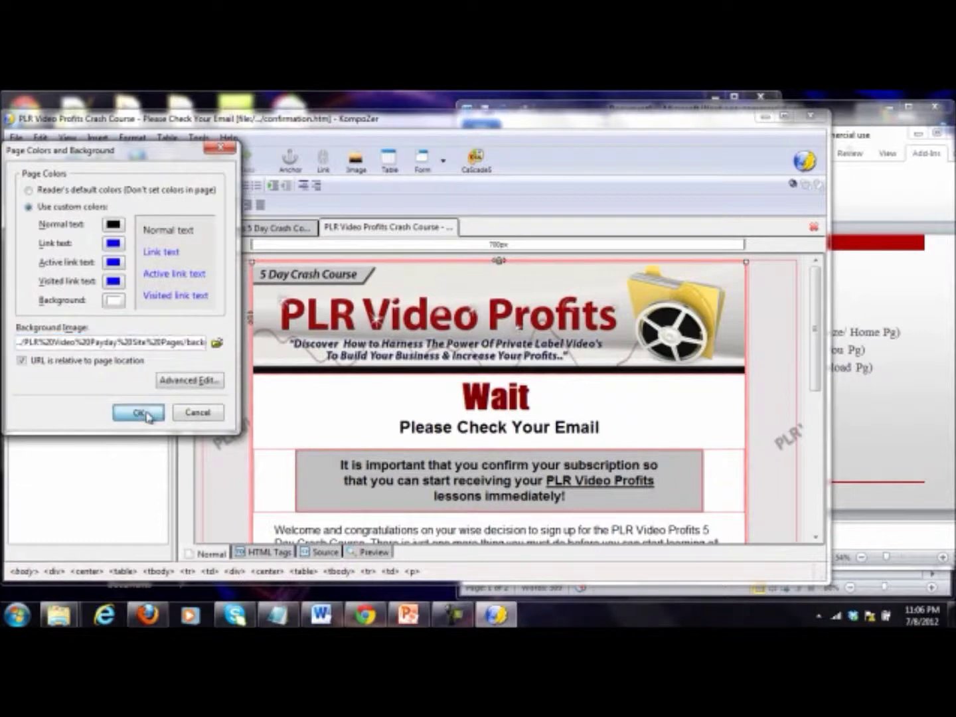
Replace the old banner at the top of the confirmation page with the header image, using no alternate text.
click(370, 336)
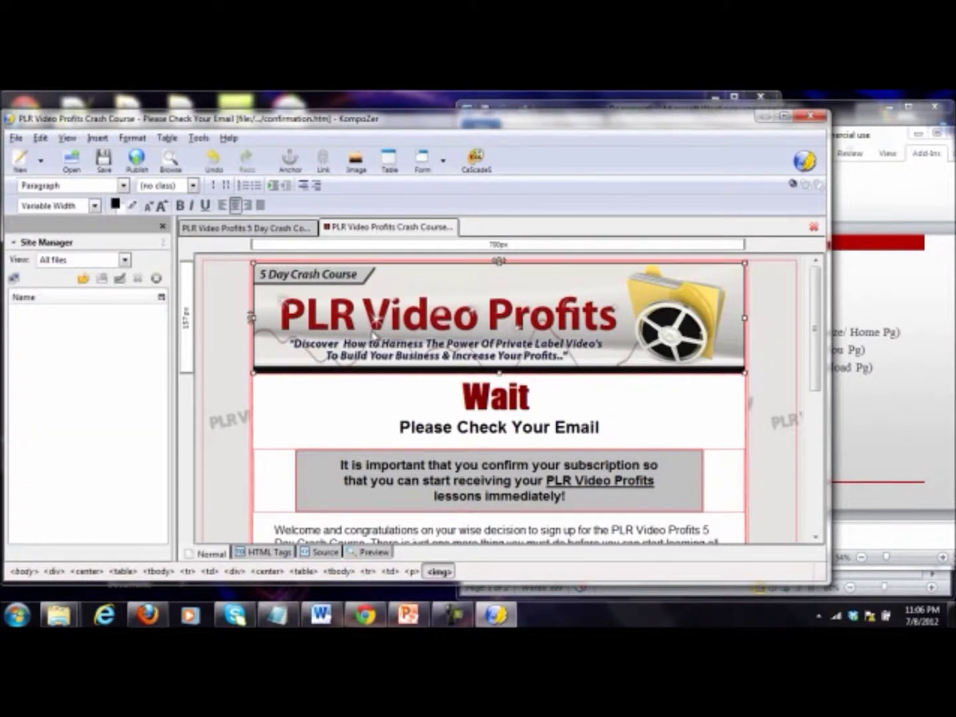
key(Delete)
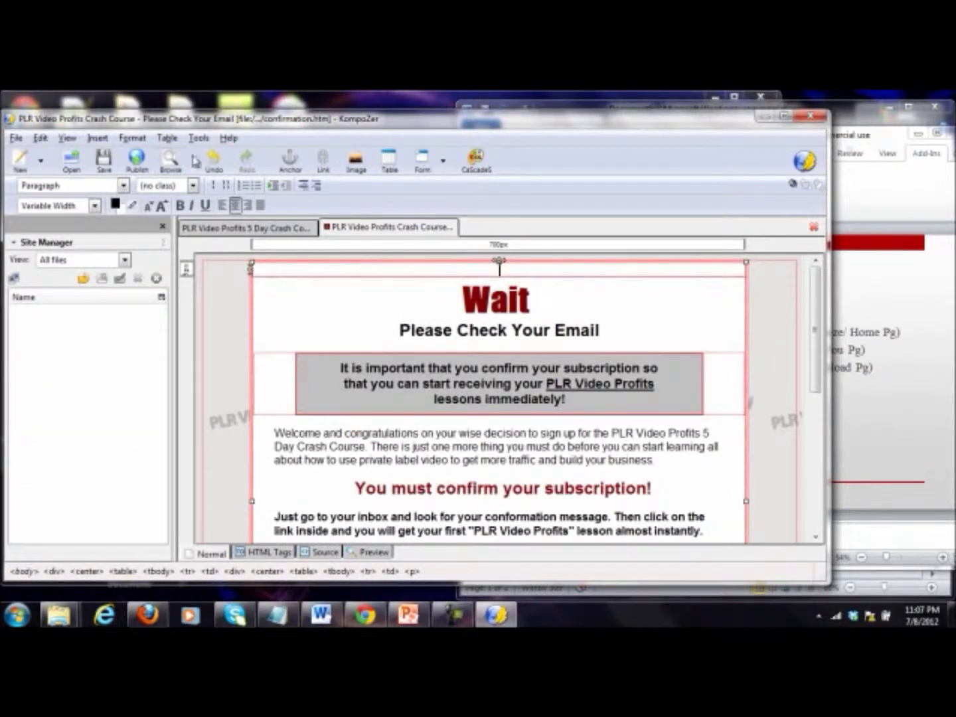
click(99, 138)
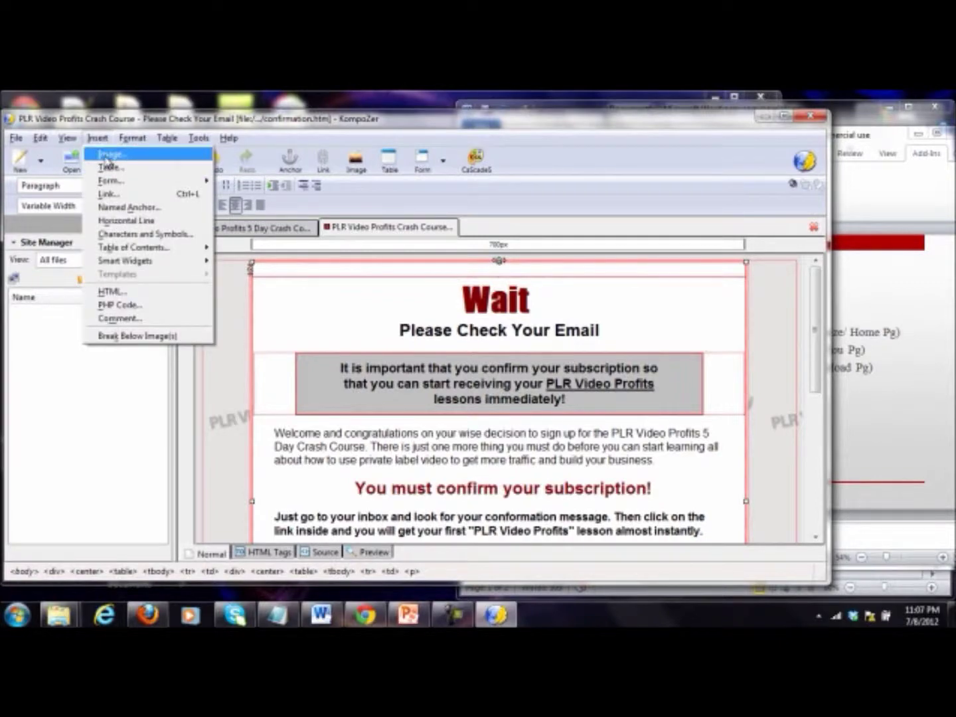
click(106, 153)
click(398, 239)
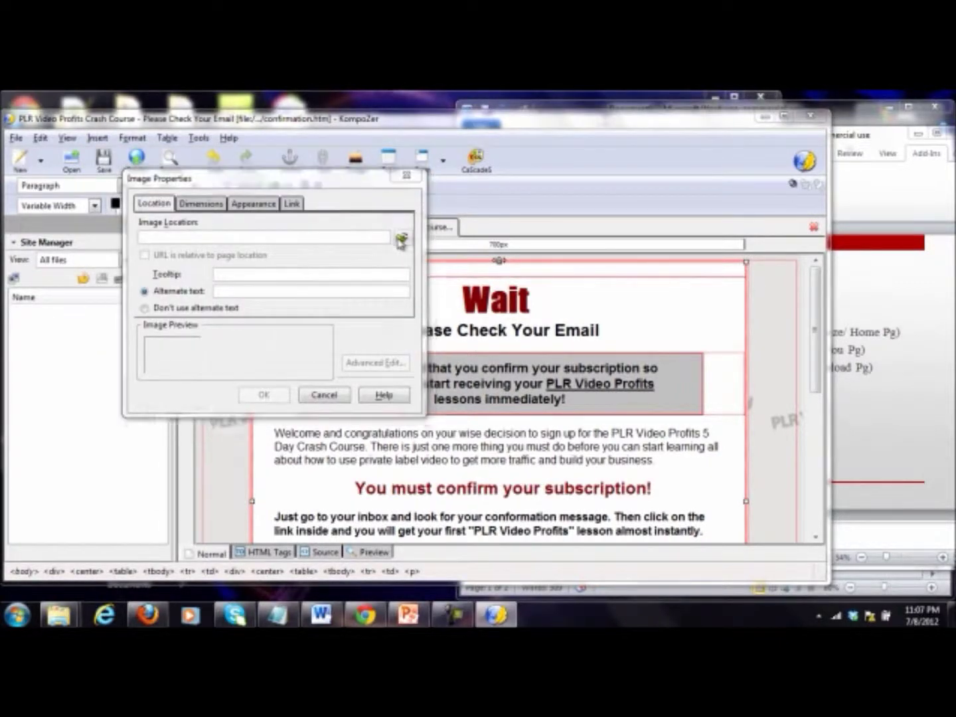
double_click(515, 393)
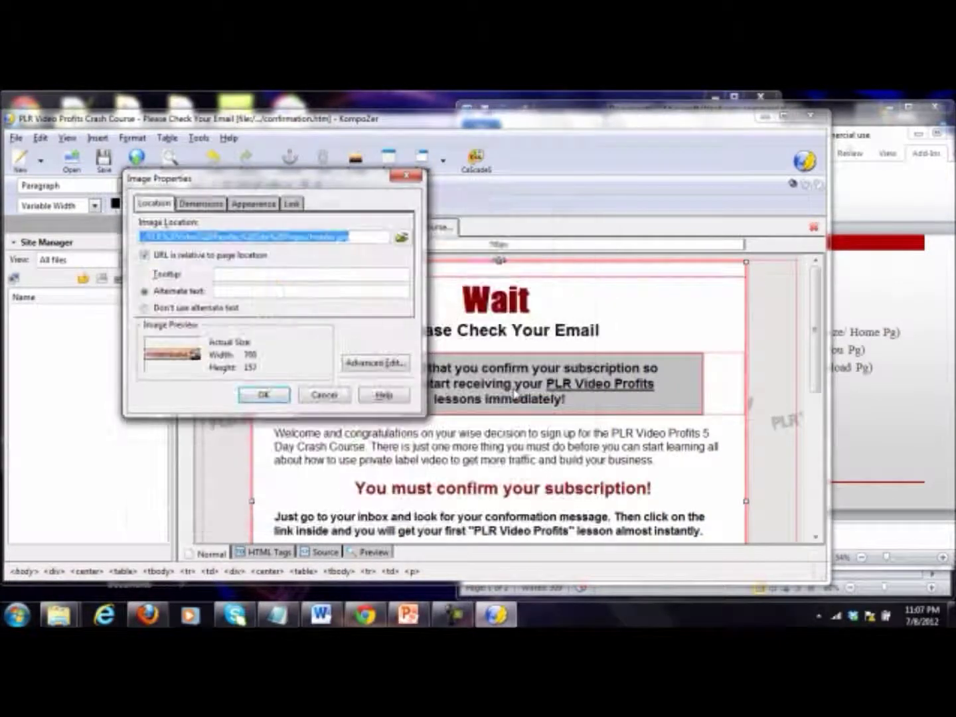
click(223, 308)
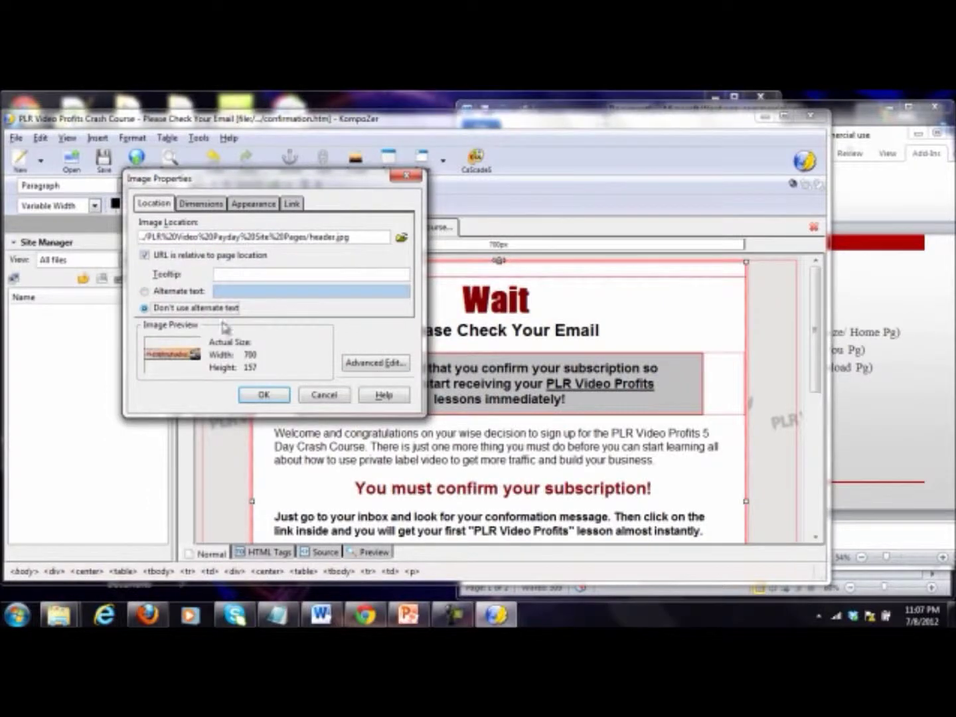
click(258, 394)
Replace the old banner at the bottom of the confirmation page with the footer image, using no alternate text.
drag(815, 324, 817, 481)
click(630, 503)
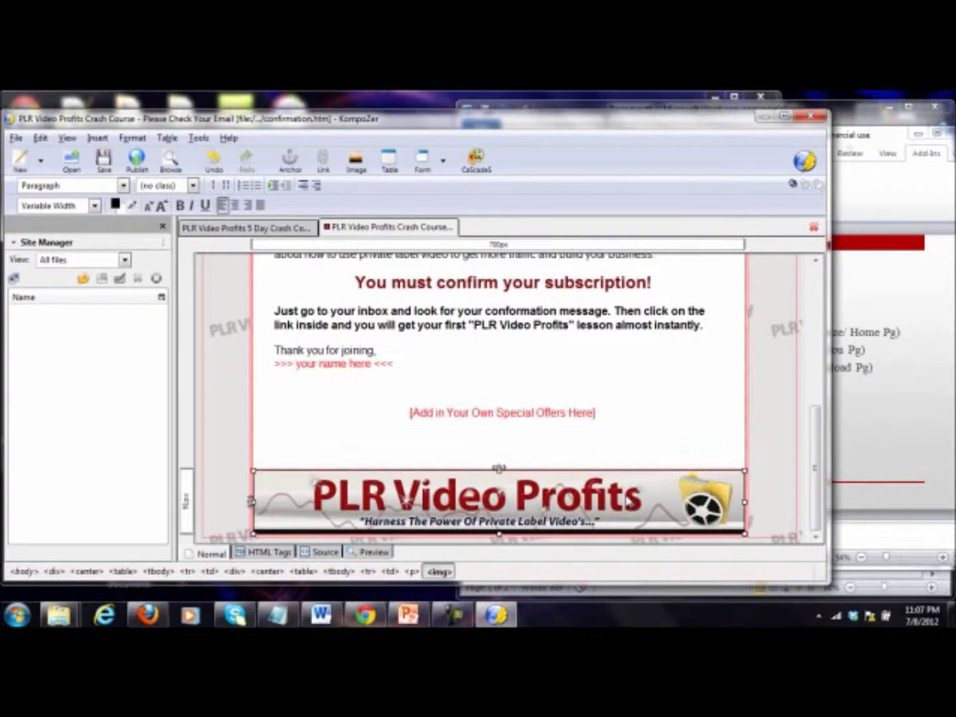
key(Delete)
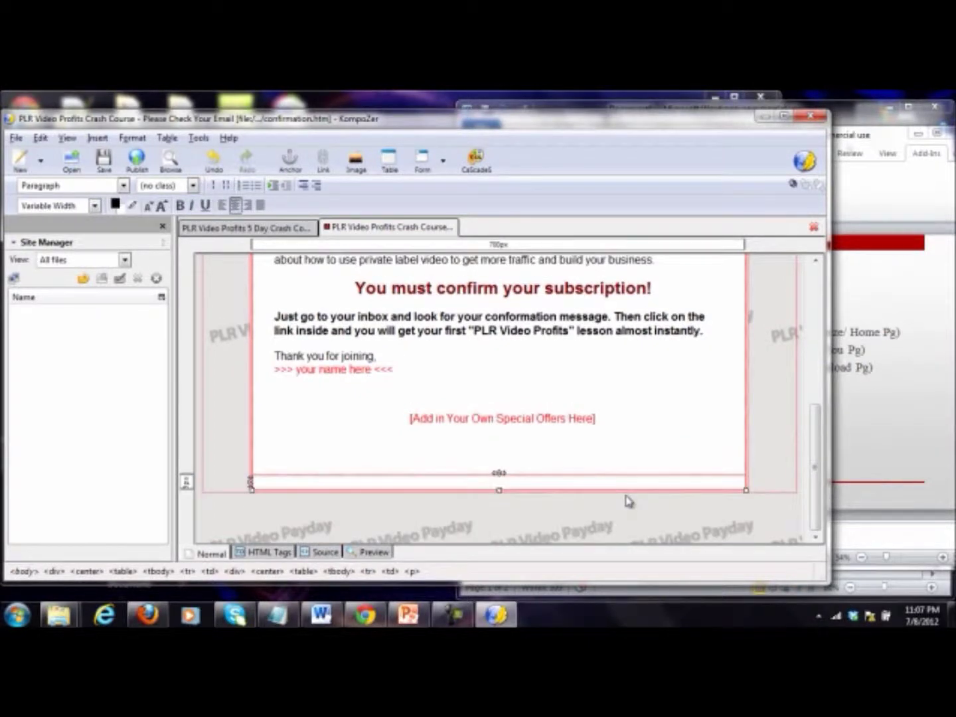
click(99, 139)
click(110, 154)
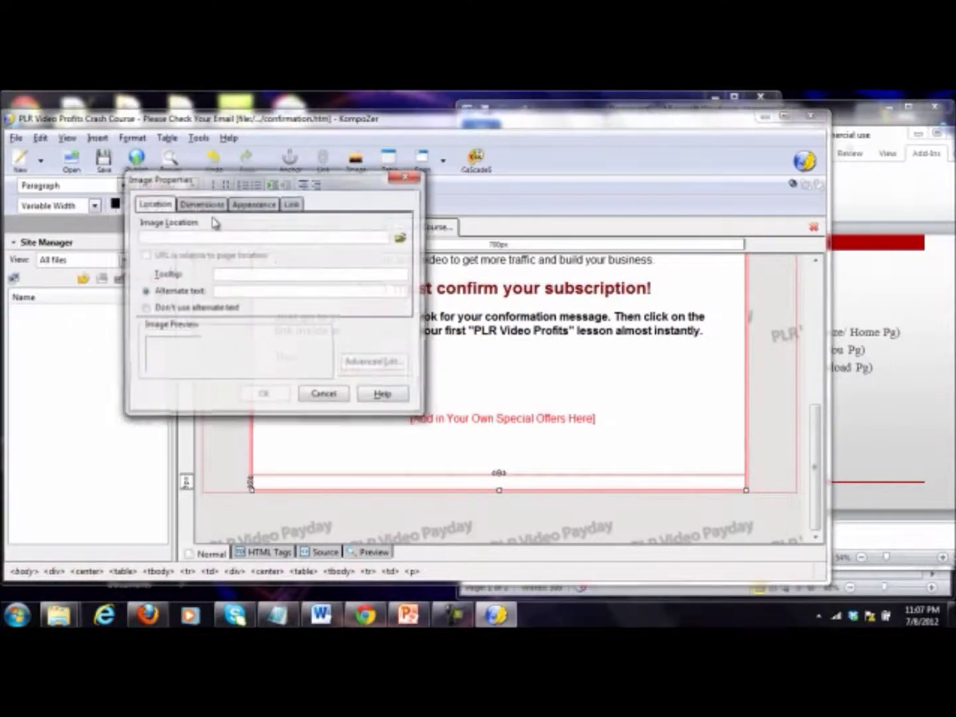
click(401, 237)
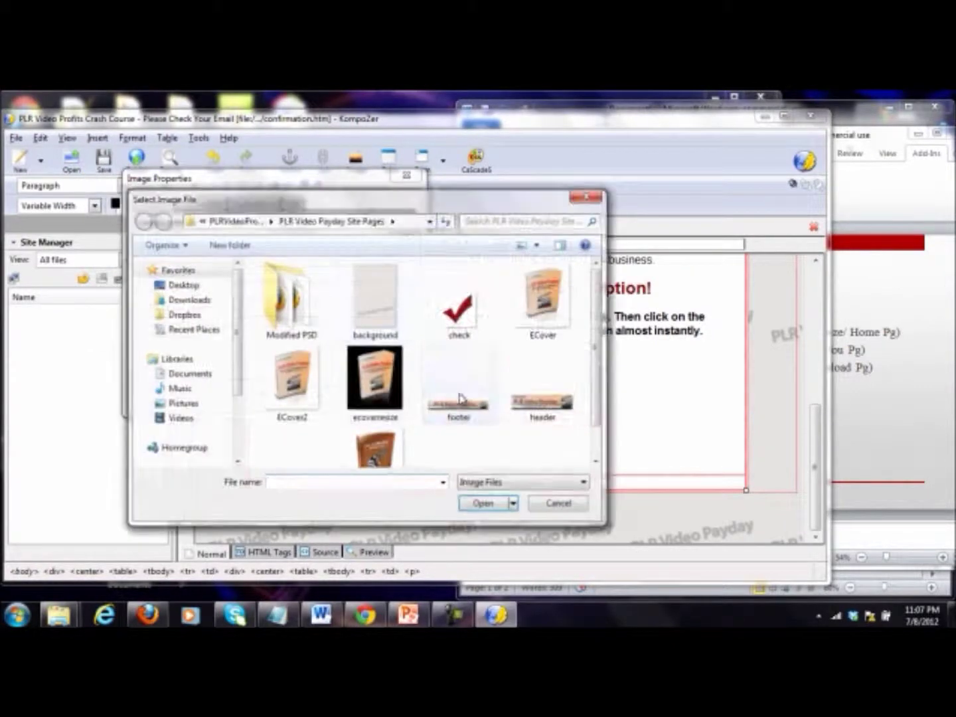
double_click(458, 403)
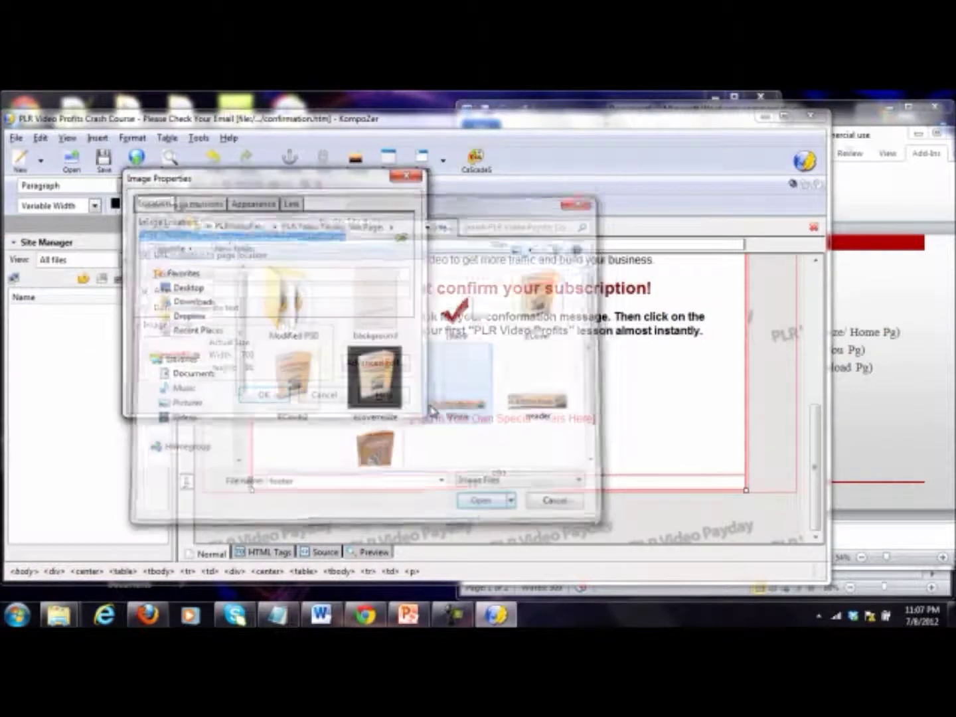
click(212, 308)
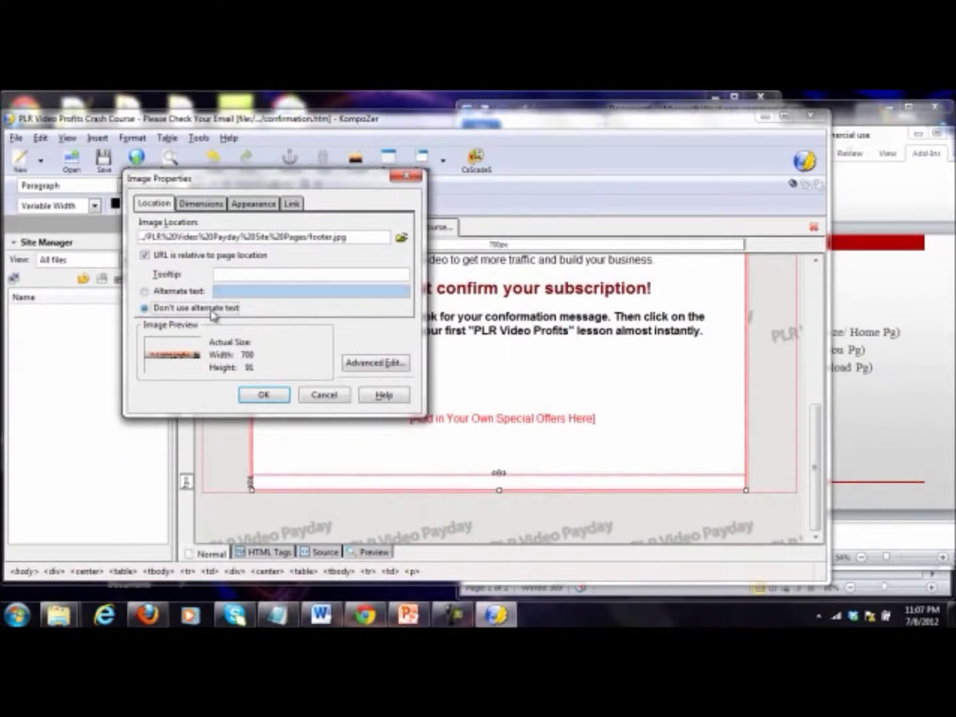
click(269, 399)
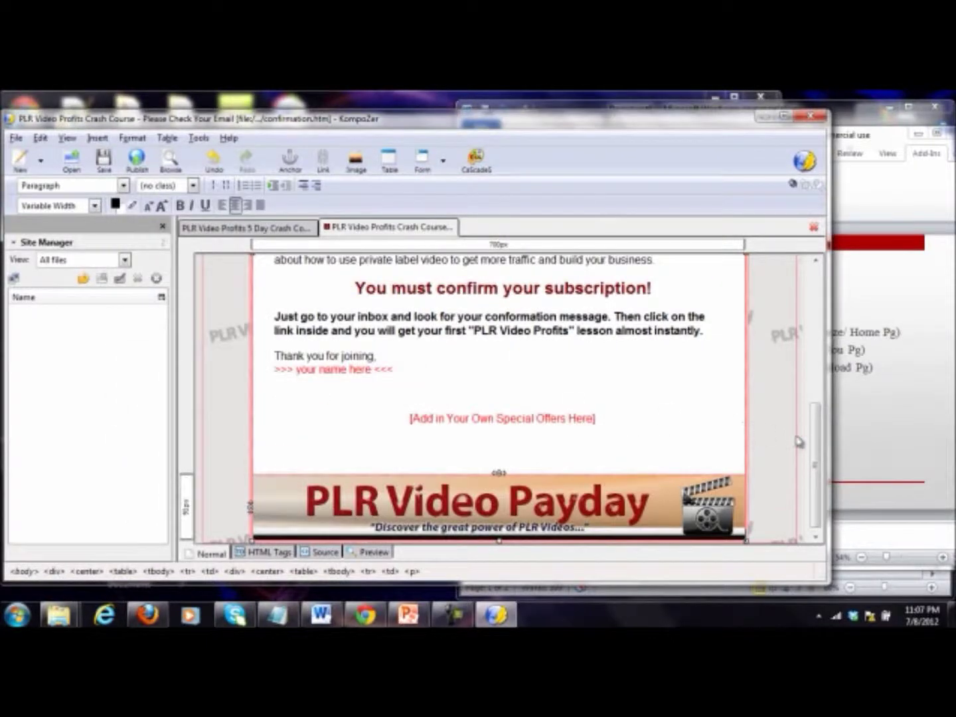
Switch to the Word document beside the page and find the confirmation page wording for the grey notice box.
drag(817, 442, 820, 315)
drag(703, 133, 613, 120)
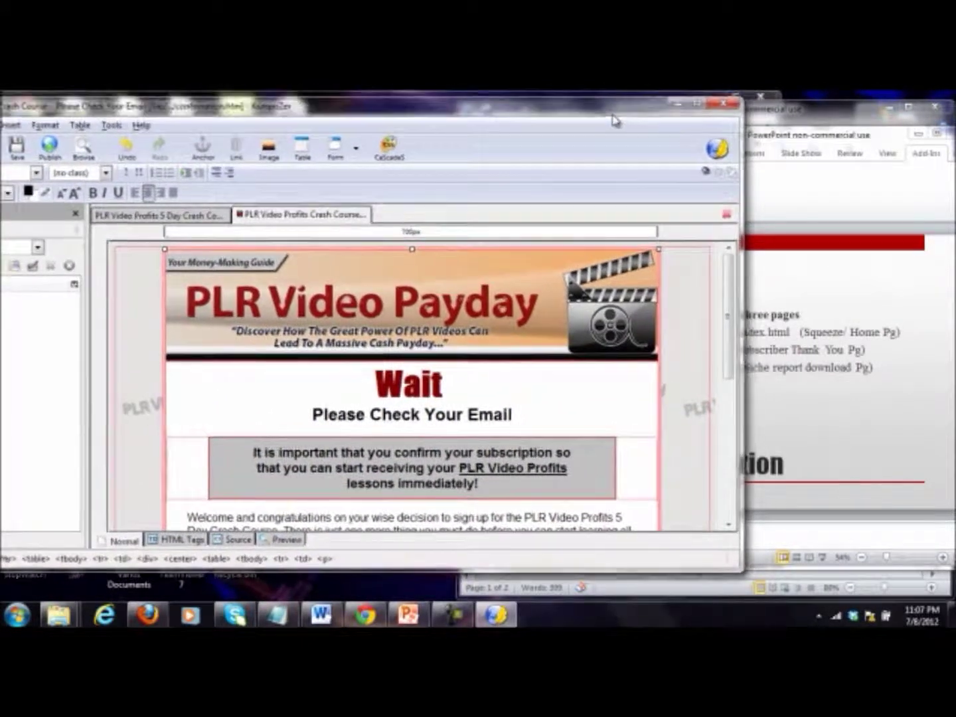
click(321, 615)
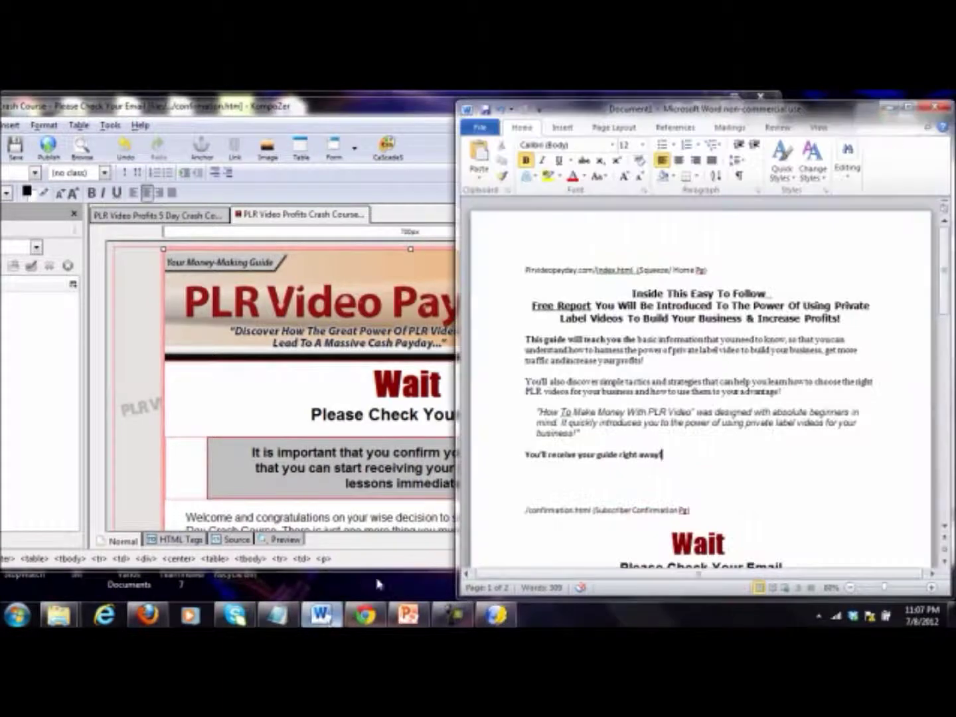
key(Down)
key(Down)
key(Down)
key(Down)
key(Down)
key(Down)
key(Down)
key(Down)
key(Down)
key(Down)
key(Down)
key(Down)
key(Down)
key(Down)
key(Down)
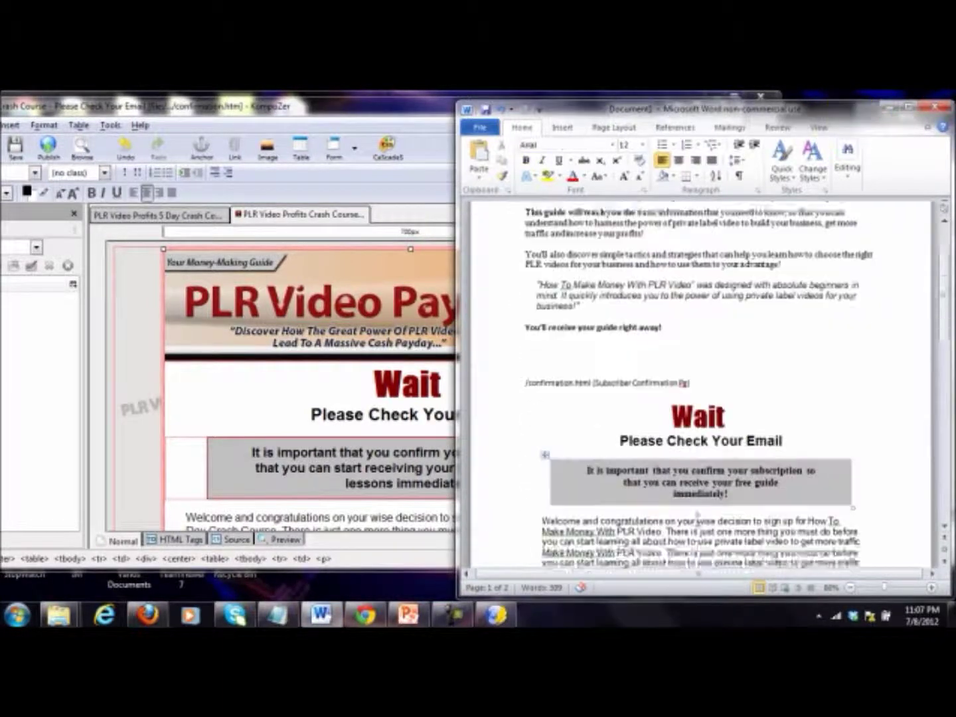
Try replacing the grey notice box's text with the version copied from Word, and undo the paste.
drag(738, 466, 606, 444)
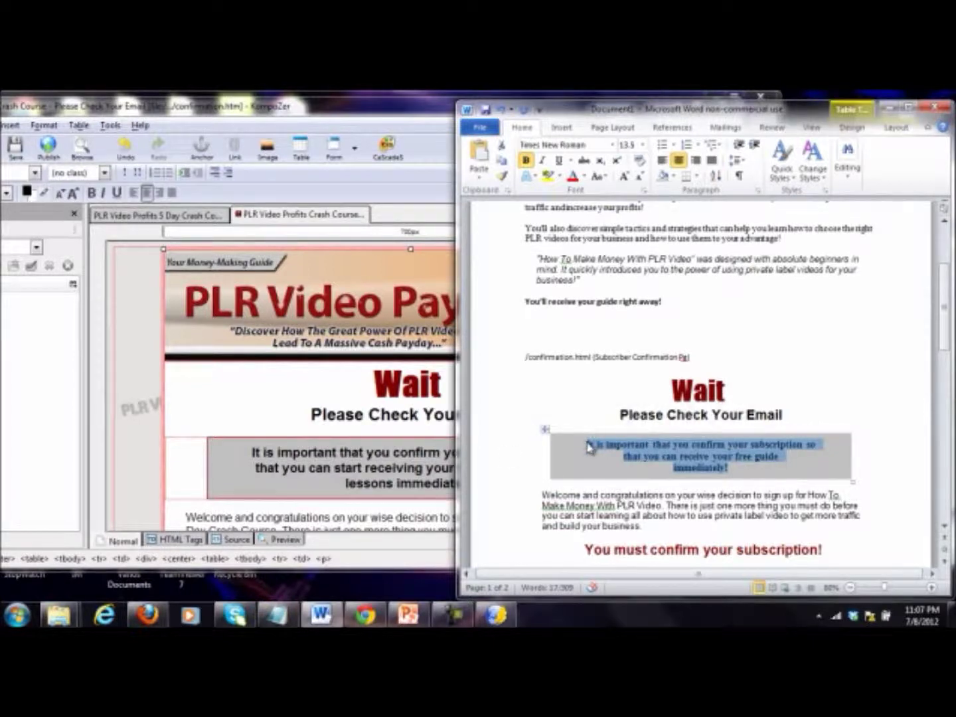
click(359, 467)
drag(475, 485, 245, 445)
key(ctrl+v)
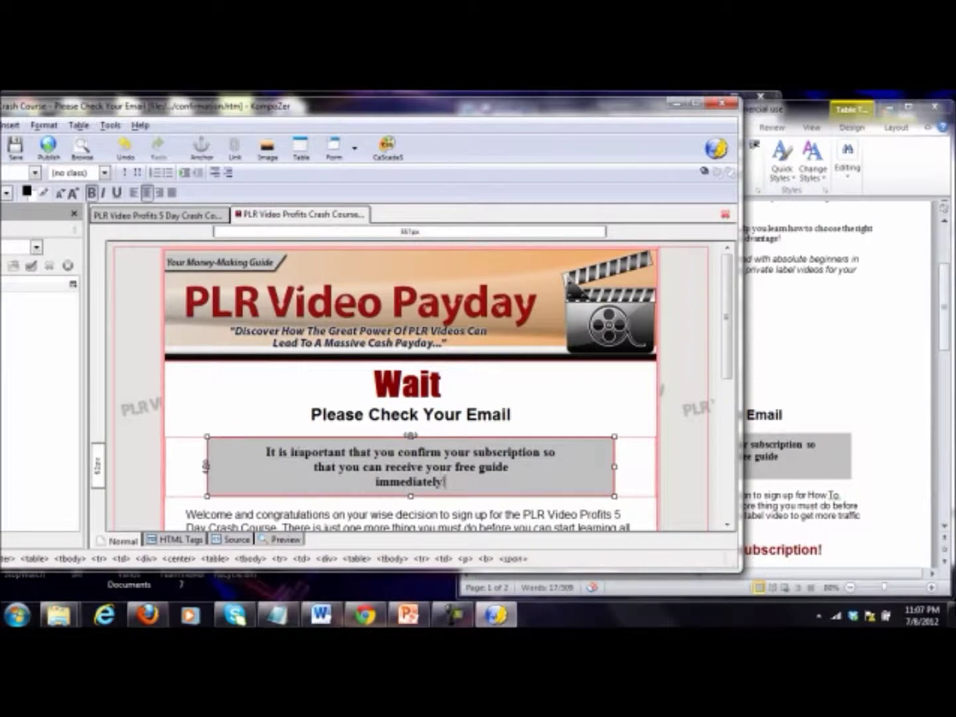
drag(446, 481, 312, 452)
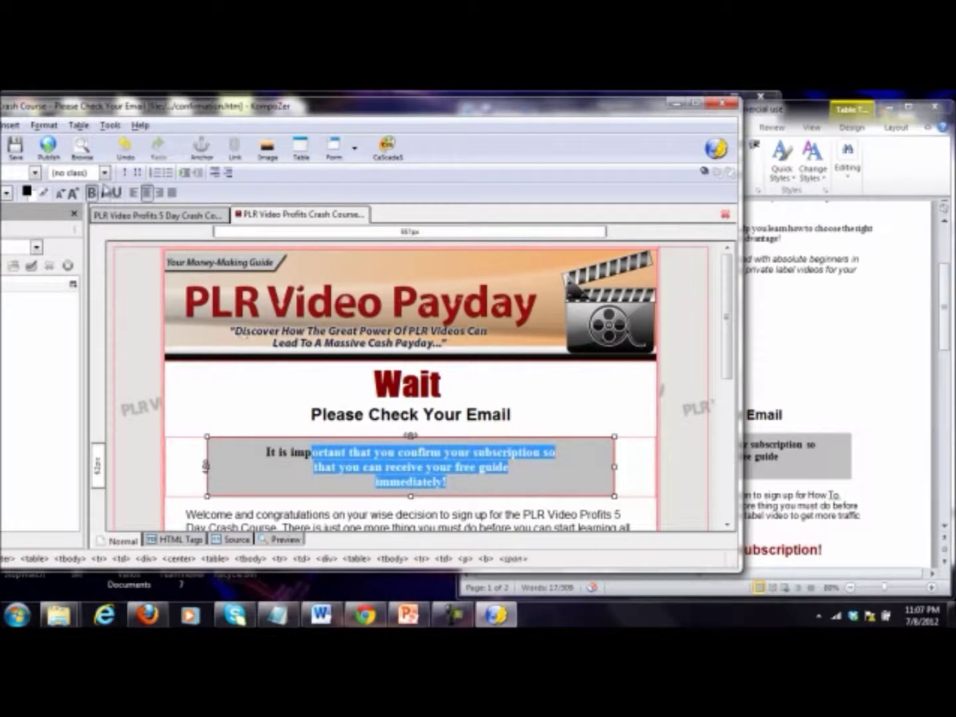
click(126, 147)
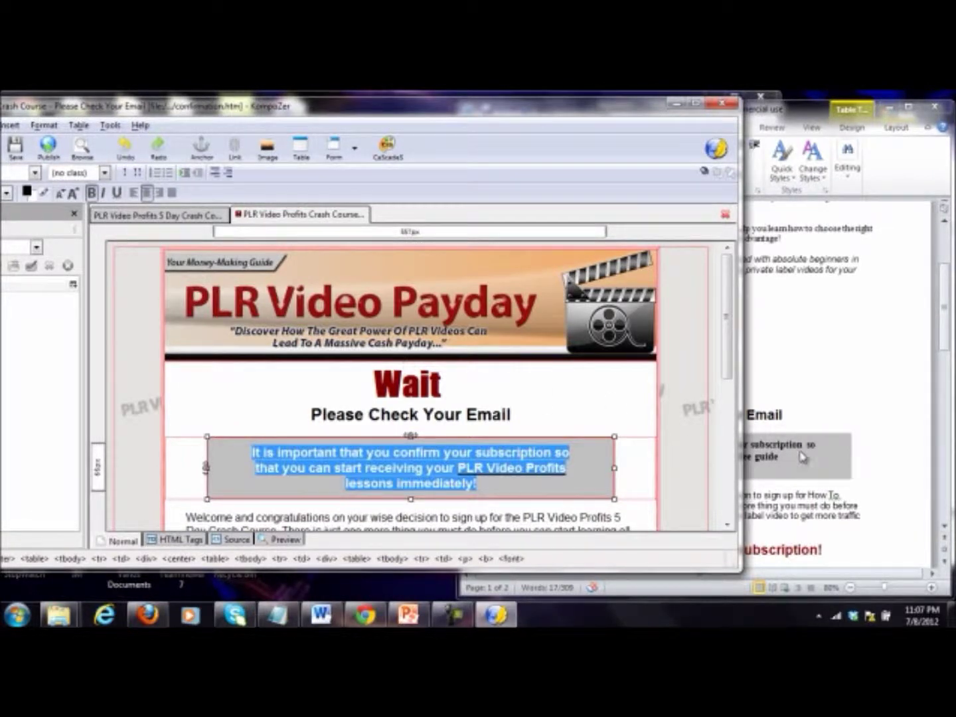
Arrange both windows side by side and reword the grey box's ending to "that you can receive your free guide immediately!".
click(840, 385)
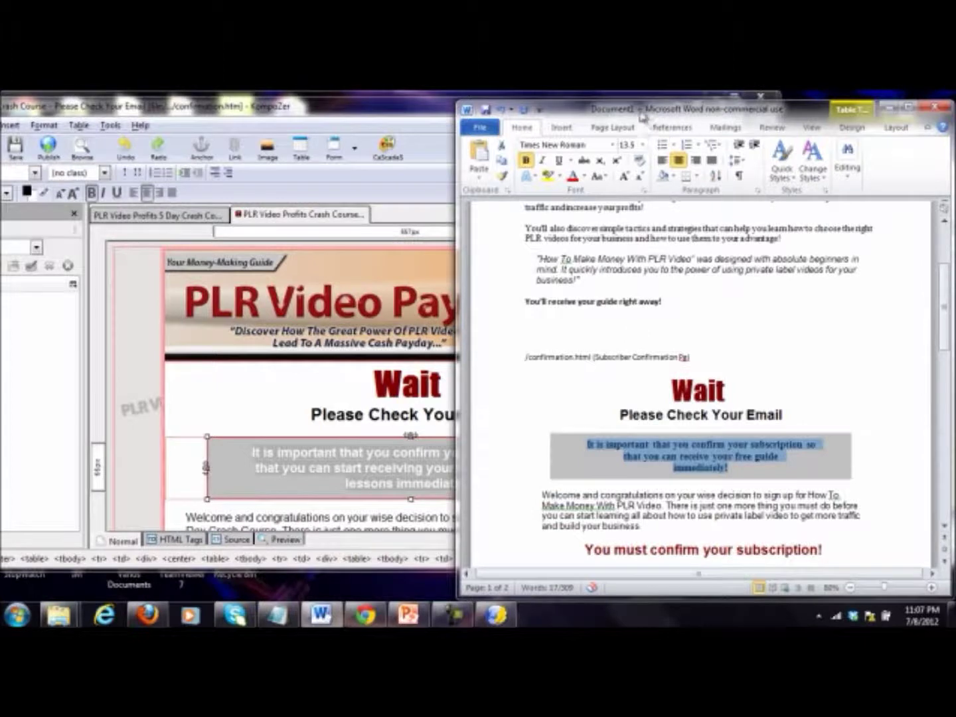
drag(642, 117, 789, 117)
drag(583, 113, 482, 117)
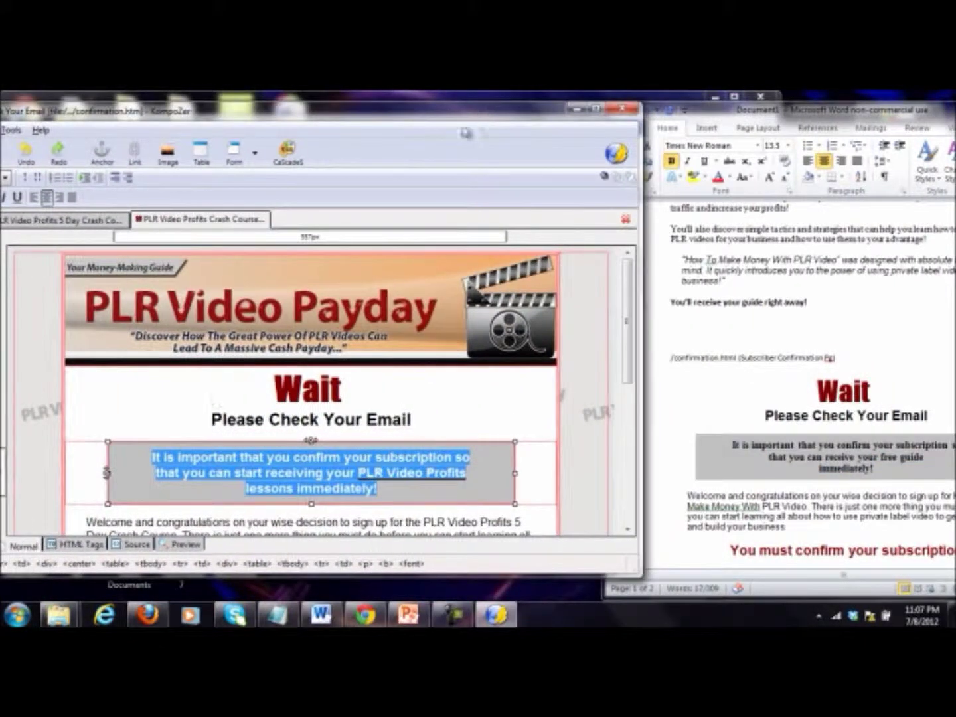
click(217, 472)
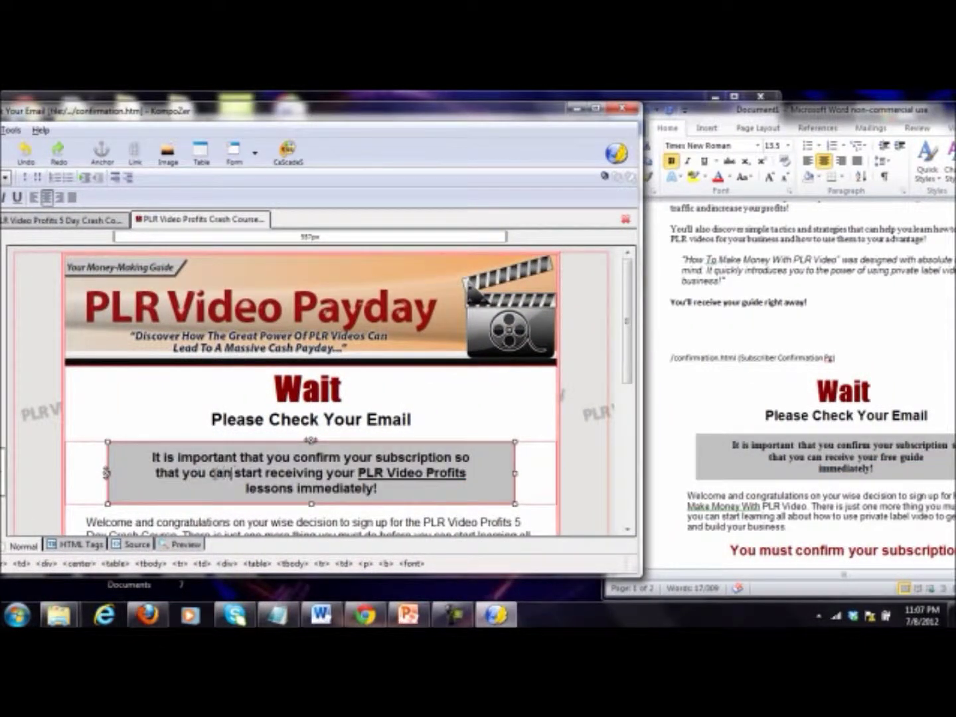
key(shift+Right)
key(shift+Right)
key(shift+Right)
key(shift+Right)
key(shift+Right)
key(shift+Right)
key(shift+Right)
key(shift+Right)
key(shift+Down)
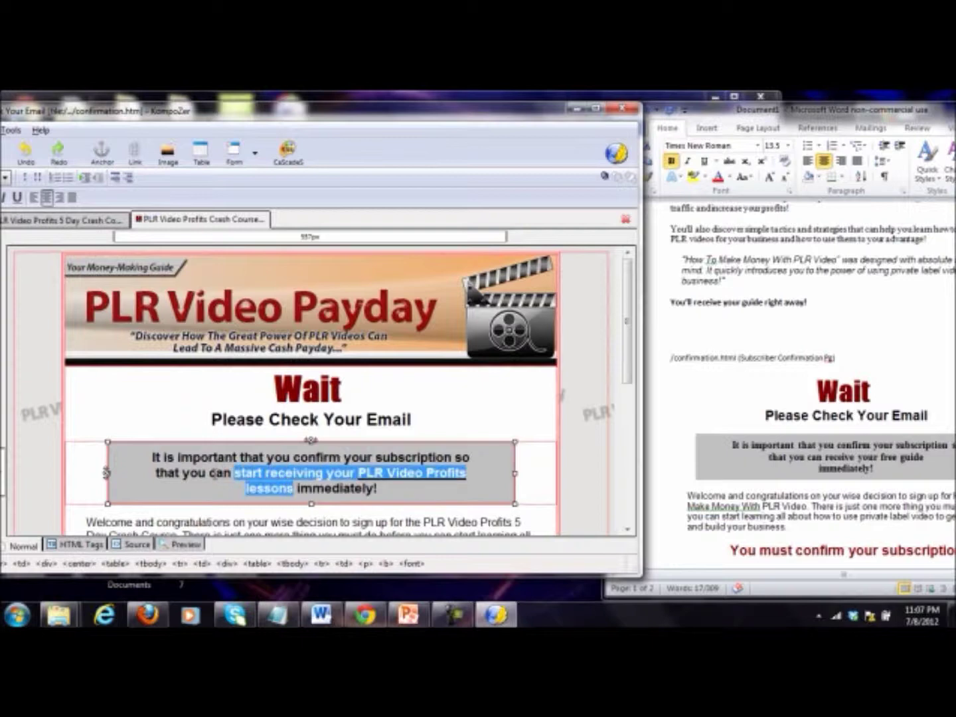
text(receive yur)
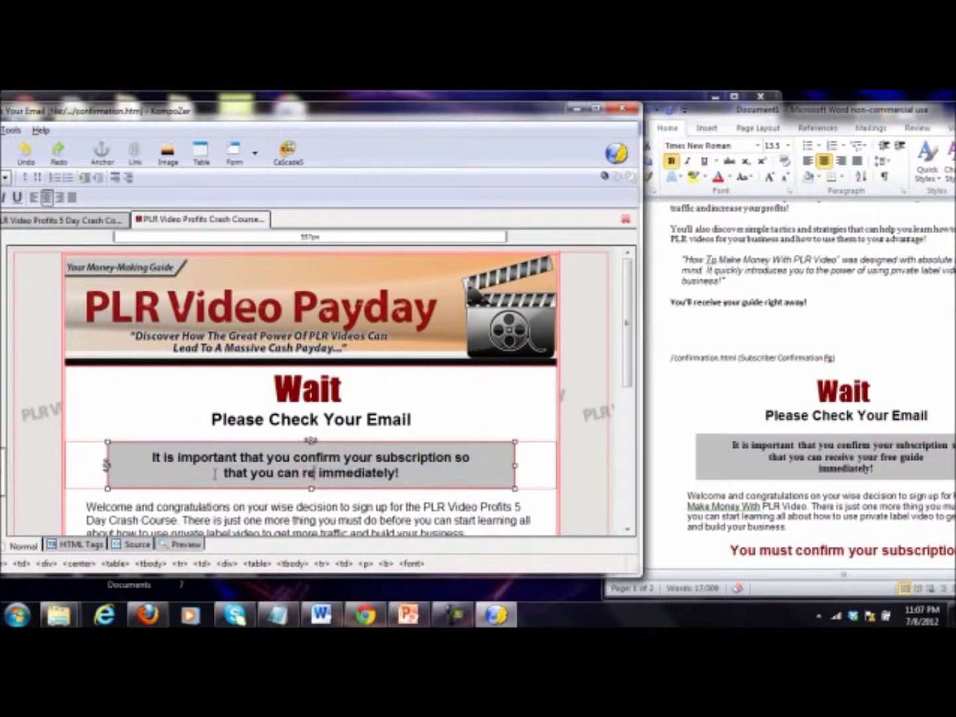
key(BackSpace)
key(BackSpace)
text(our free g)
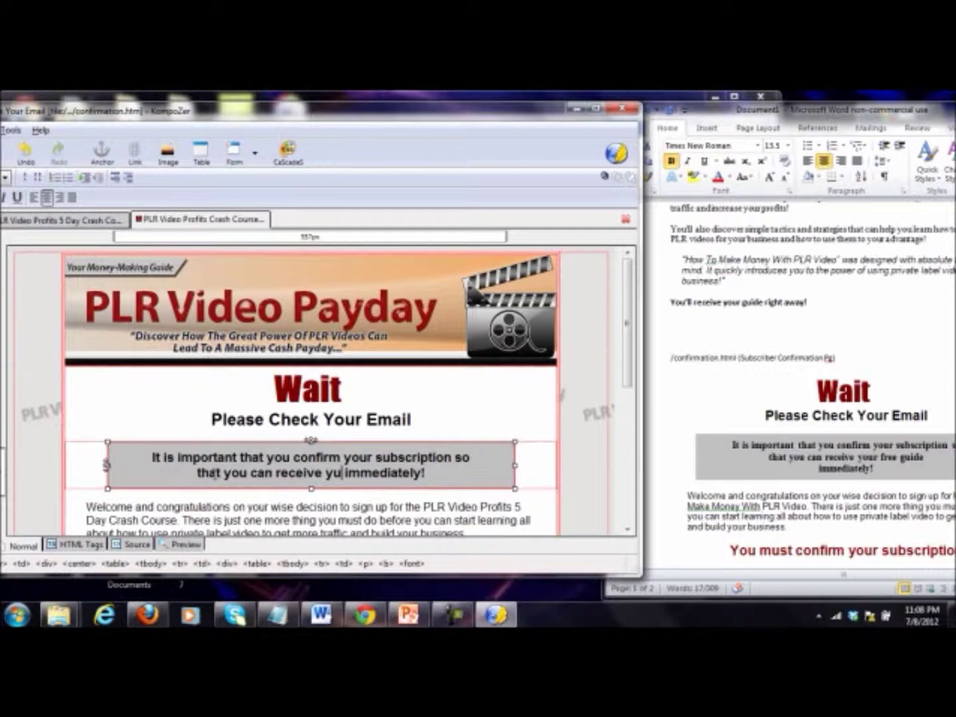
text(uide)
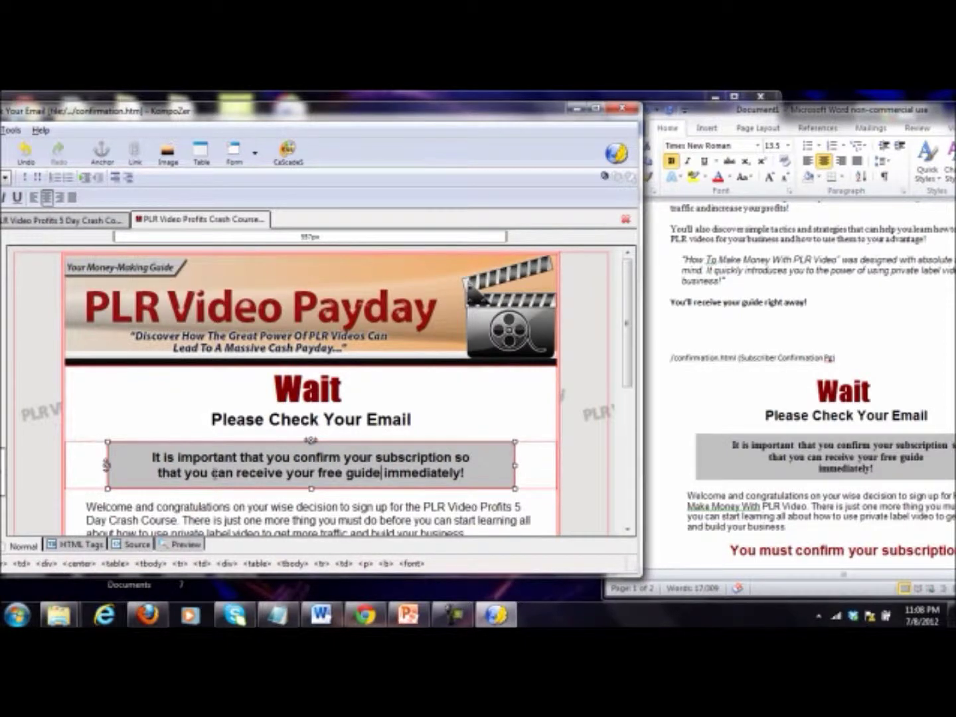
Underline the words "free guide" in the grey notice box.
key(ctrl+shift+Left)
key(ctrl+shift+Left)
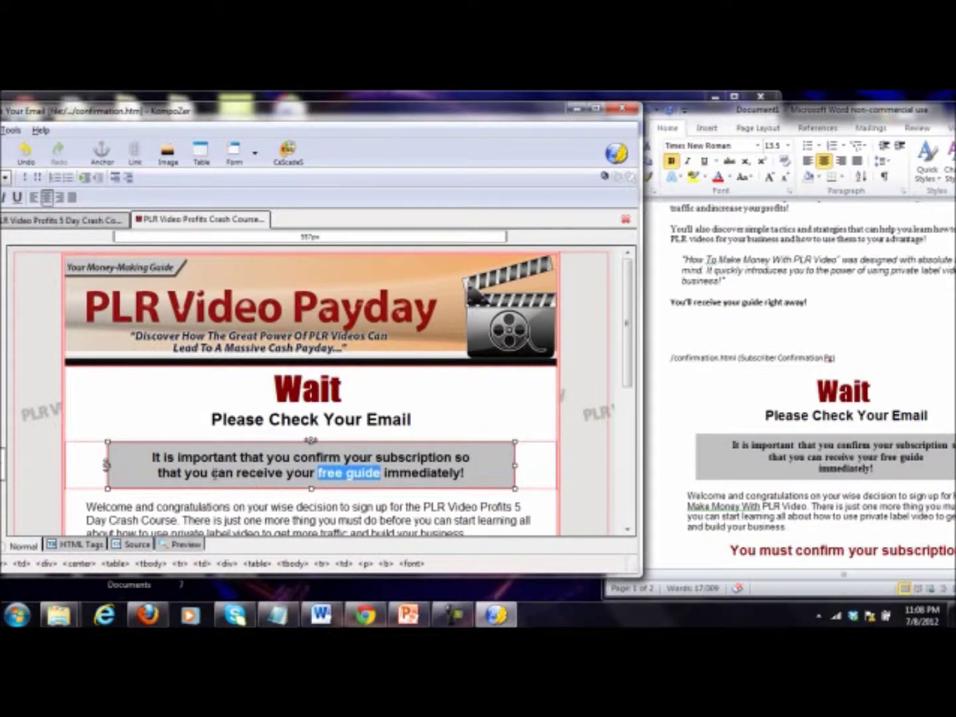
drag(107, 117, 153, 119)
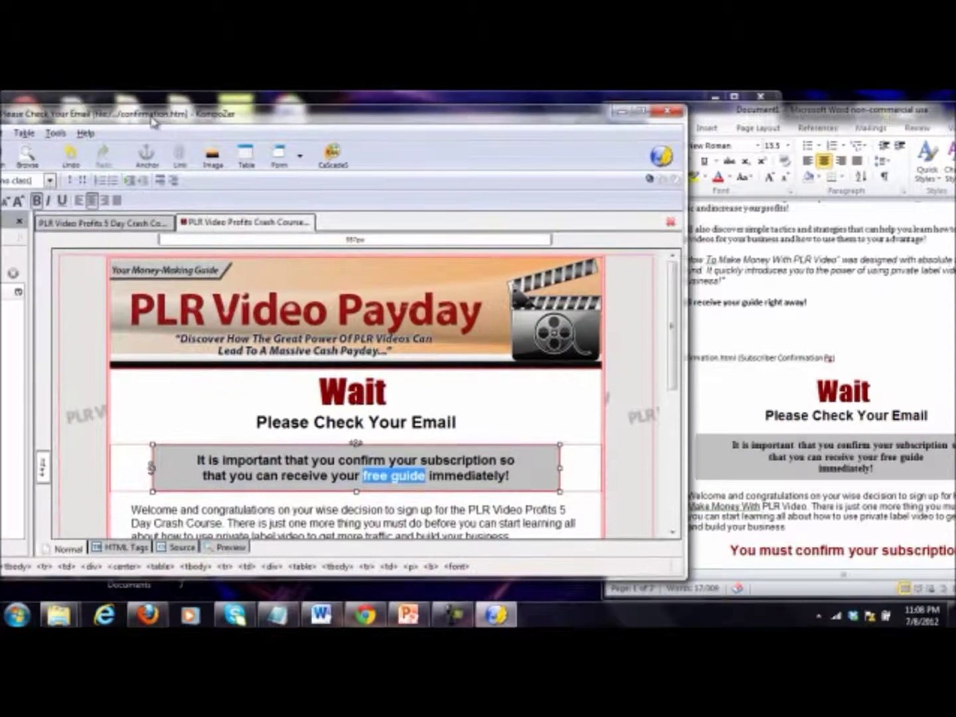
click(62, 200)
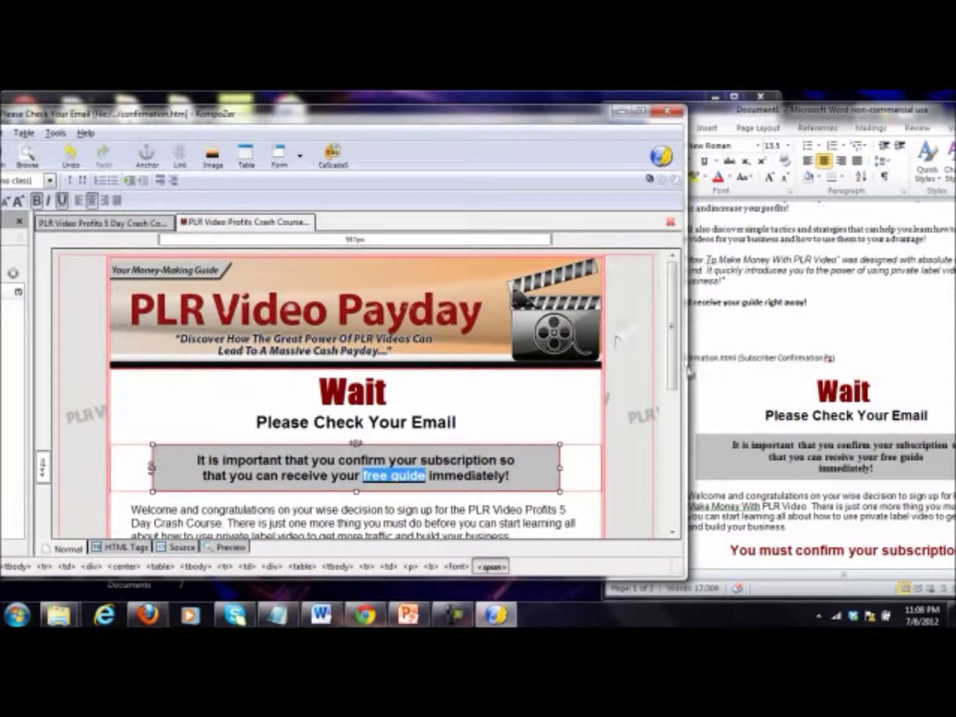
Replace the welcome paragraph below the grey box with the "How To Make Money With PLR Video" version from the Word document.
click(690, 329)
mouse_move(790, 528)
mouse_down()
mouse_move(685, 499)
mouse_move(802, 531)
mouse_up()
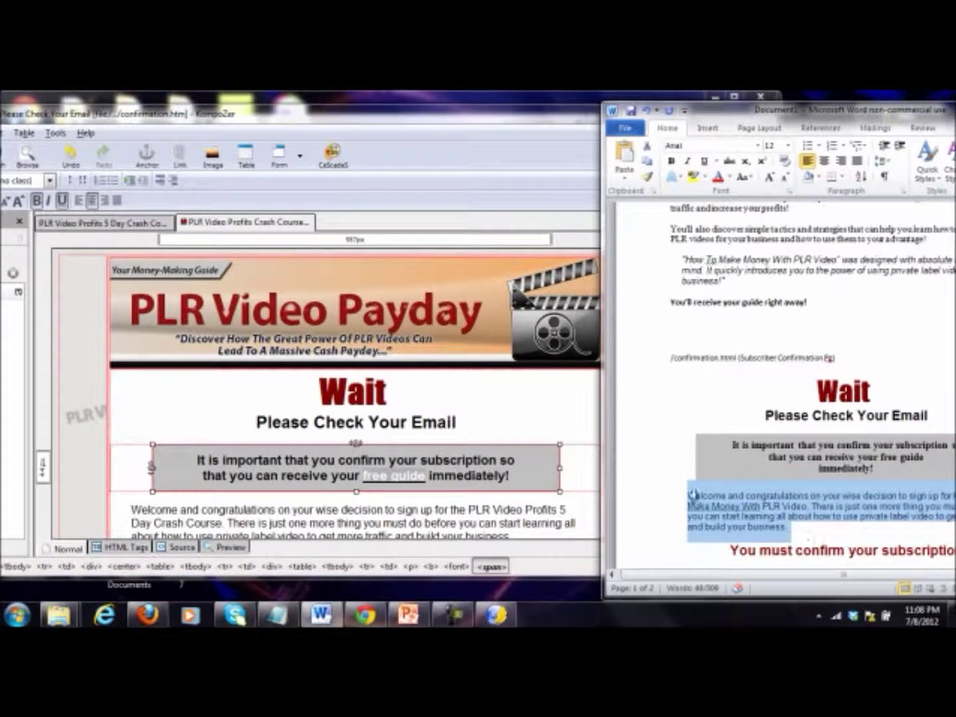
click(567, 506)
scroll(411, 364, down, 3)
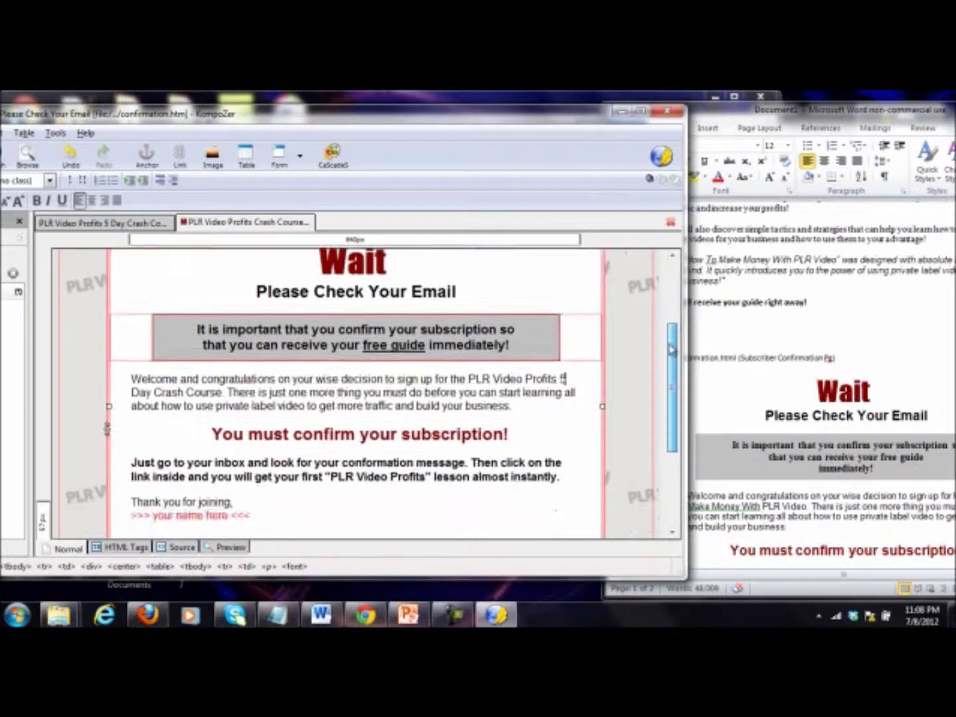
click(133, 391)
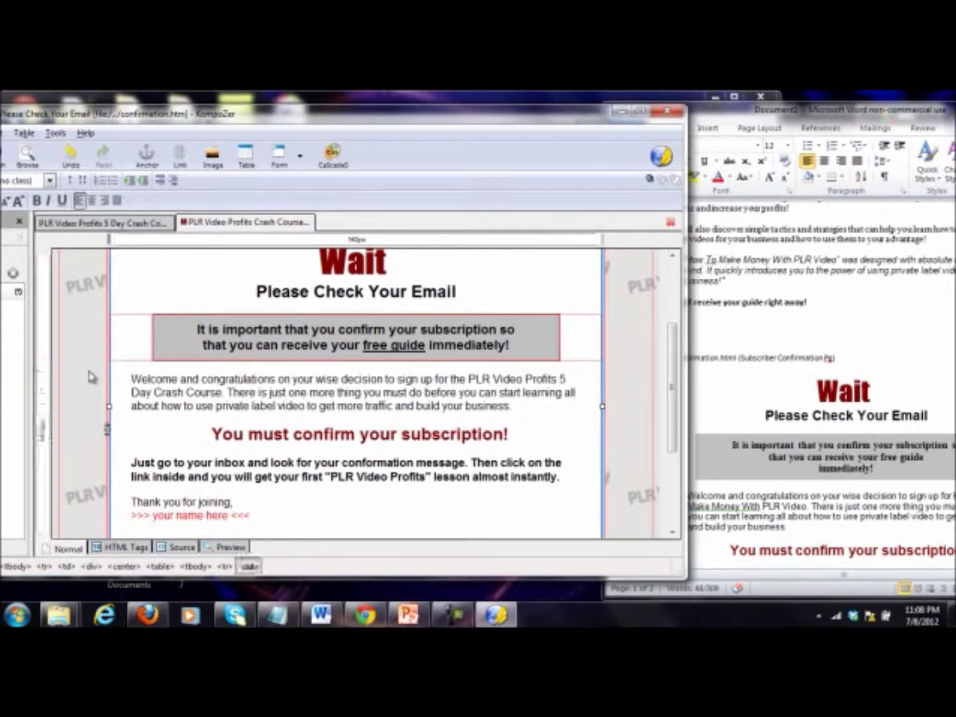
key(shift+End)
double_click(206, 392)
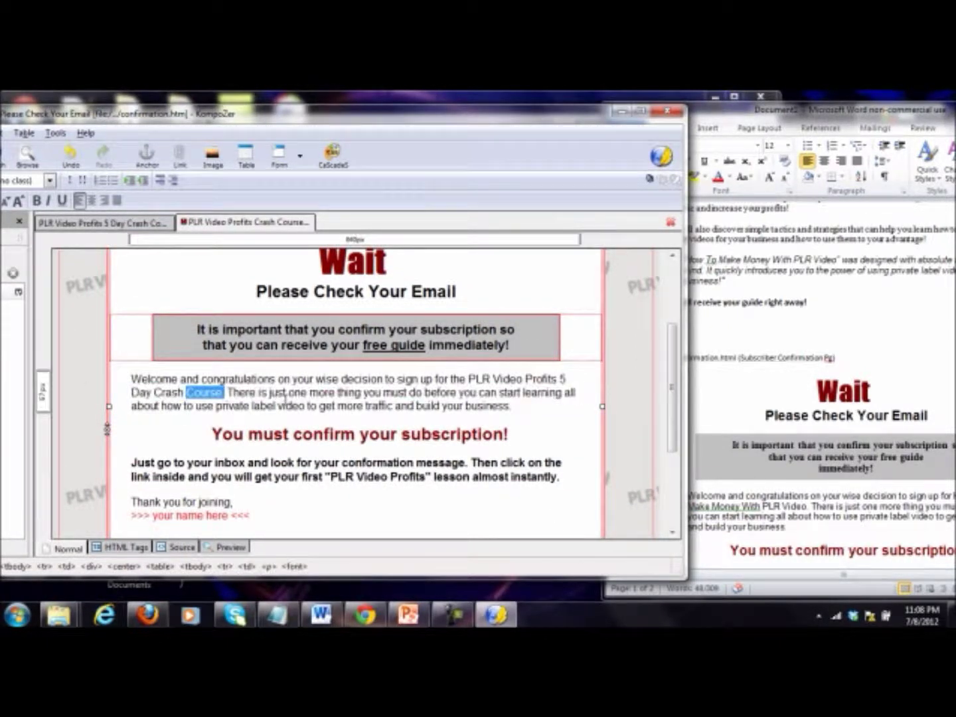
click(511, 405)
drag(523, 411, 134, 370)
text(Welcome and congratulations on your wise decision to sign up for How To Make Money With PLR Video. There is just one more thing you must do before you can start learning all about how to use private label video to get more traffic and build your business.)
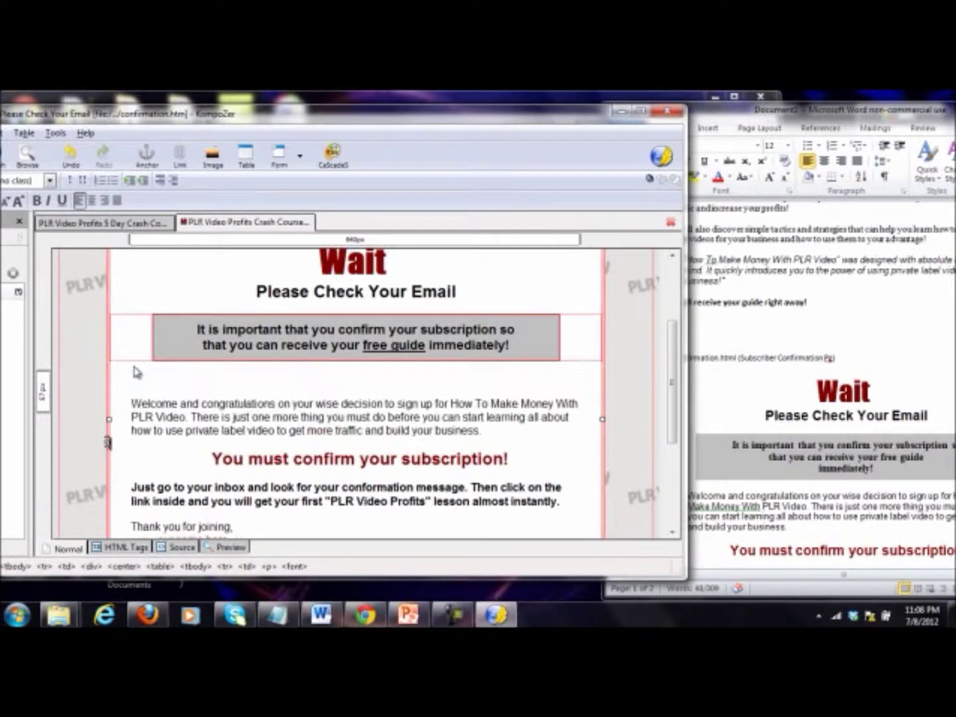
Remove the blank line above the welcome paragraph and enclose "How To Make Money With PLR Video" in quotation marks.
key(Delete)
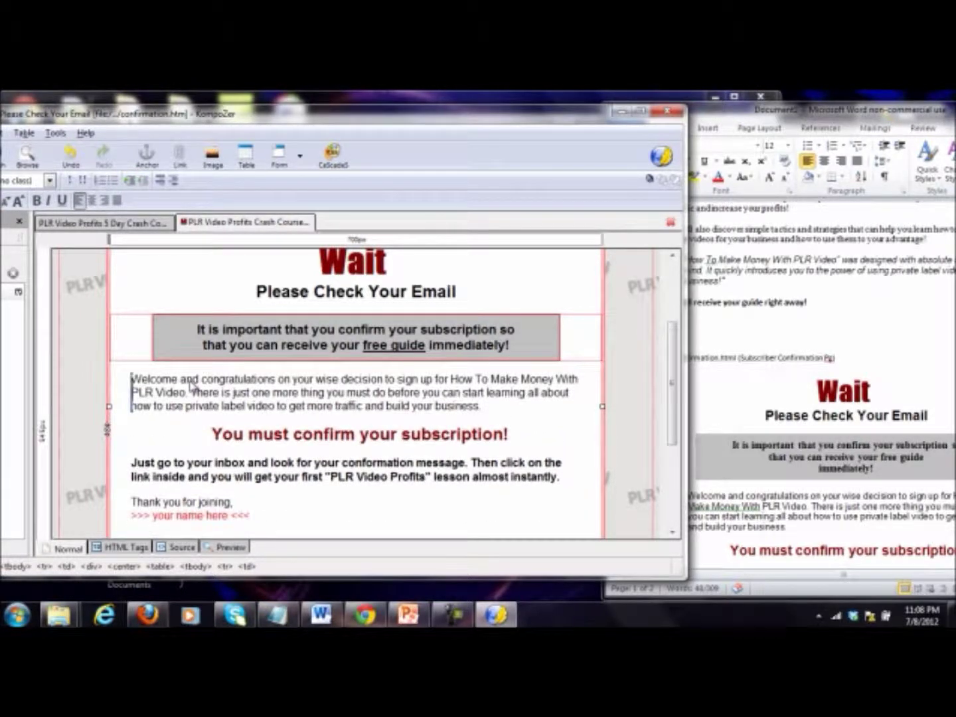
click(454, 380)
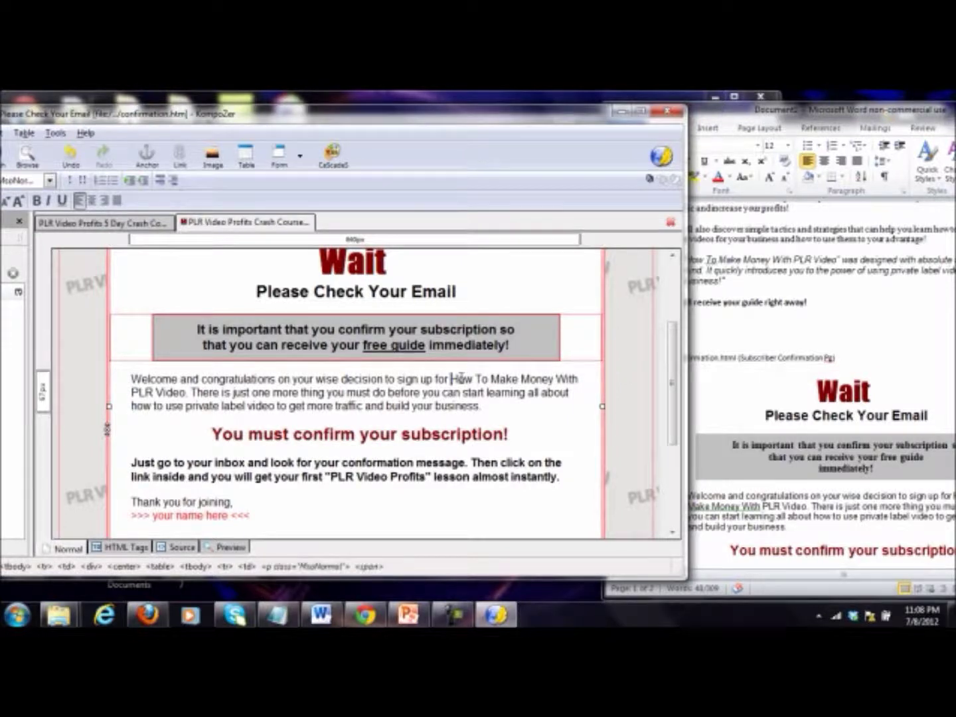
text(")
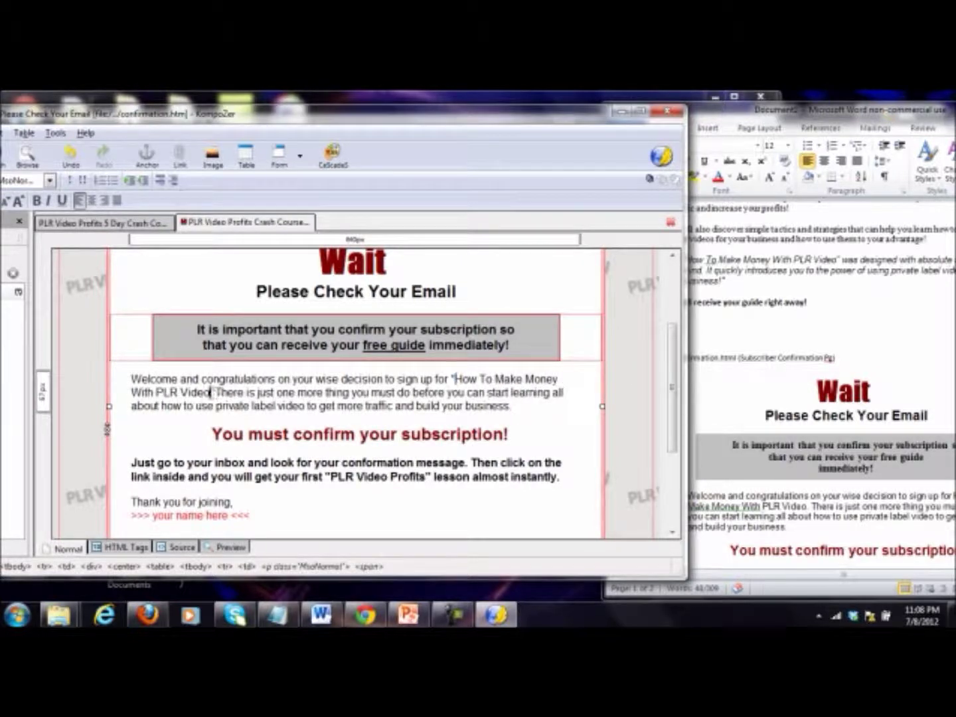
text(")
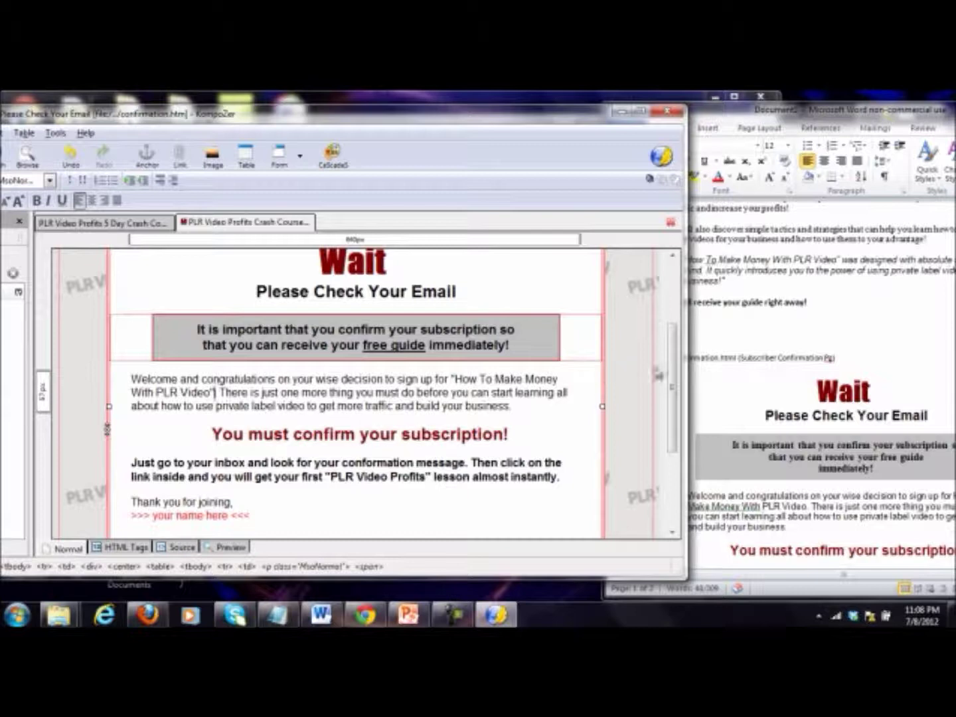
Replace the bold "Just go to your inbox" paragraph with the "How To Make Money With PLR Video" version from the Word document.
click(740, 436)
scroll(740, 434, down, 5)
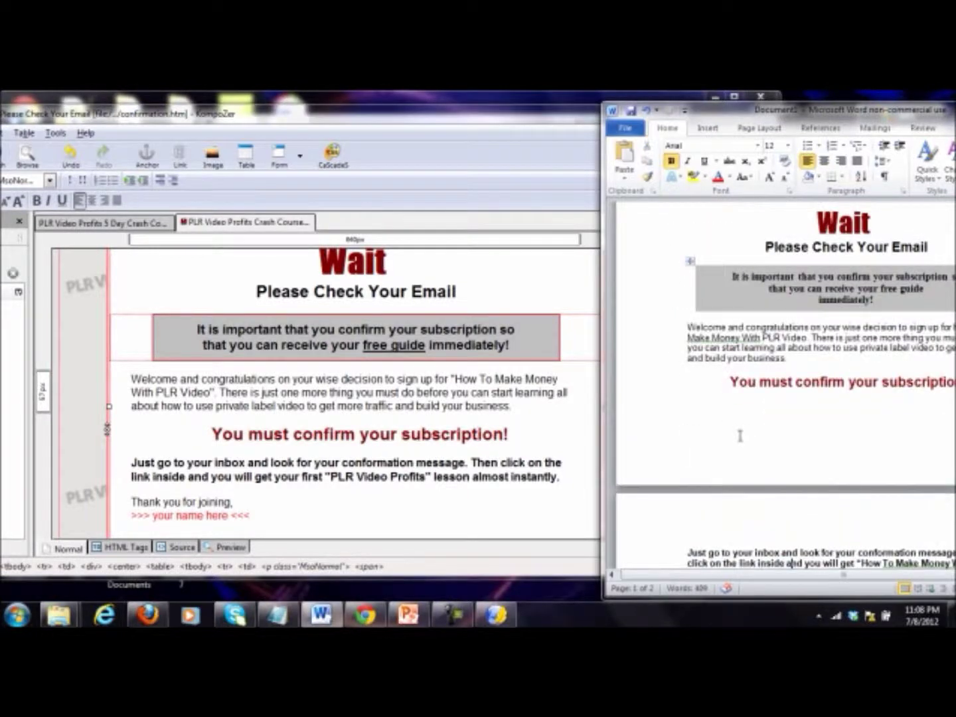
scroll(742, 482, down, 1)
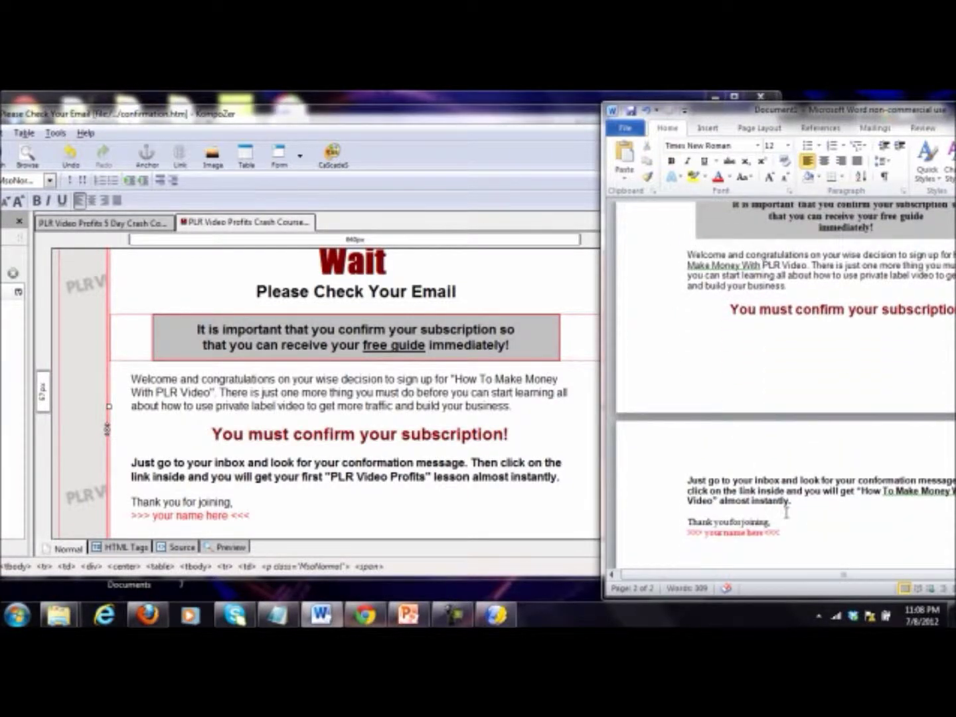
scroll(800, 506, down, 1)
drag(794, 463, 675, 441)
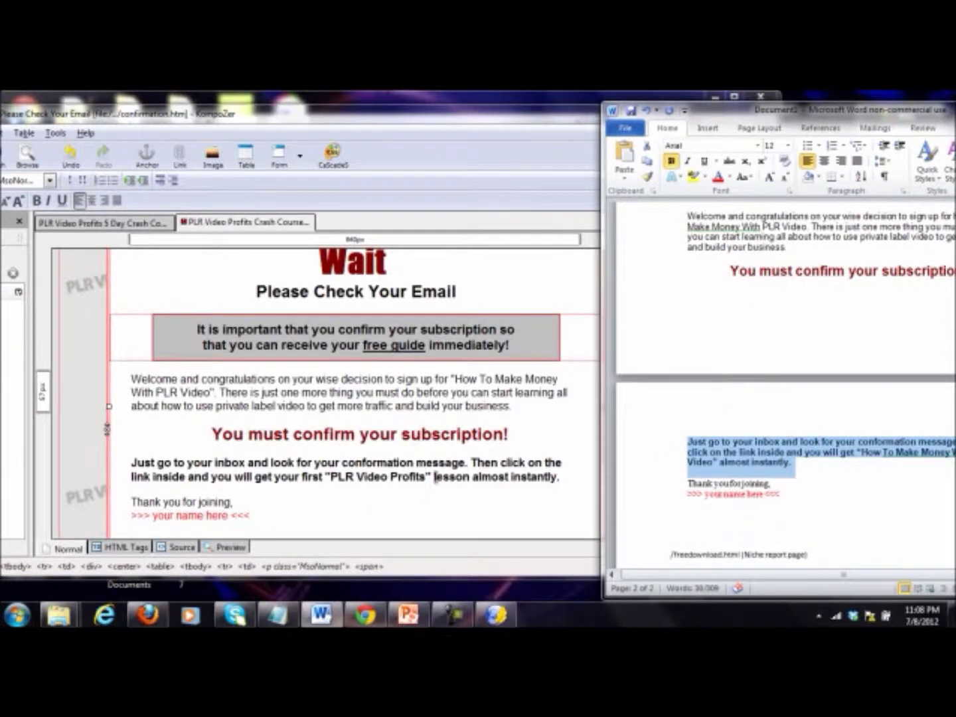
click(436, 477)
drag(564, 476, 118, 469)
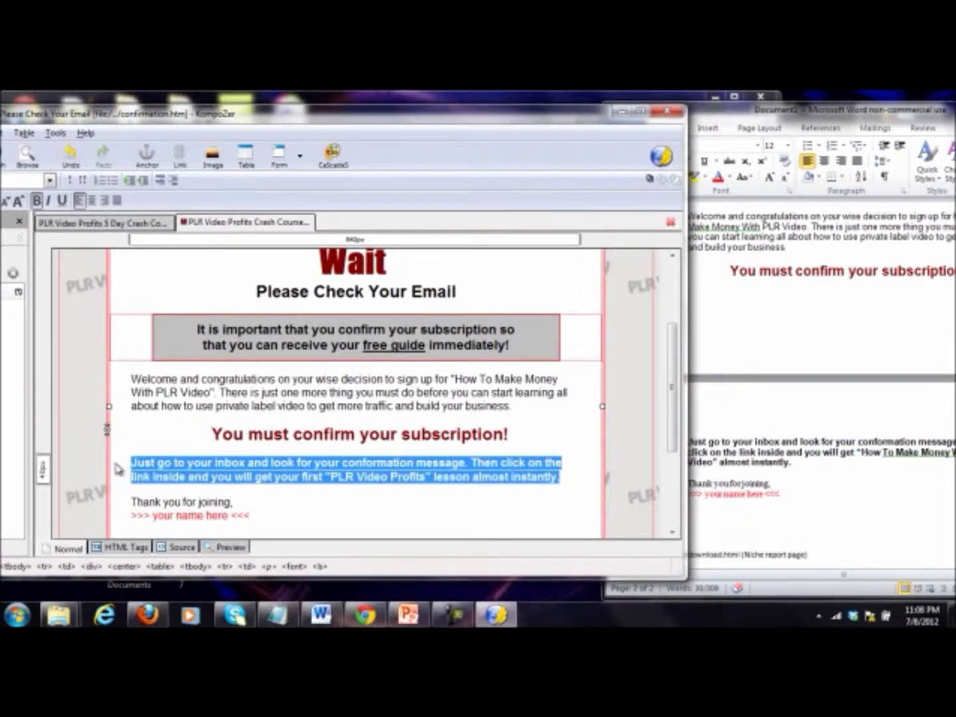
text(Just go to your inbox and look for your conformation message. Then click on the link inside and you will get "How To Make Money With PLR Video" almost instantly.)
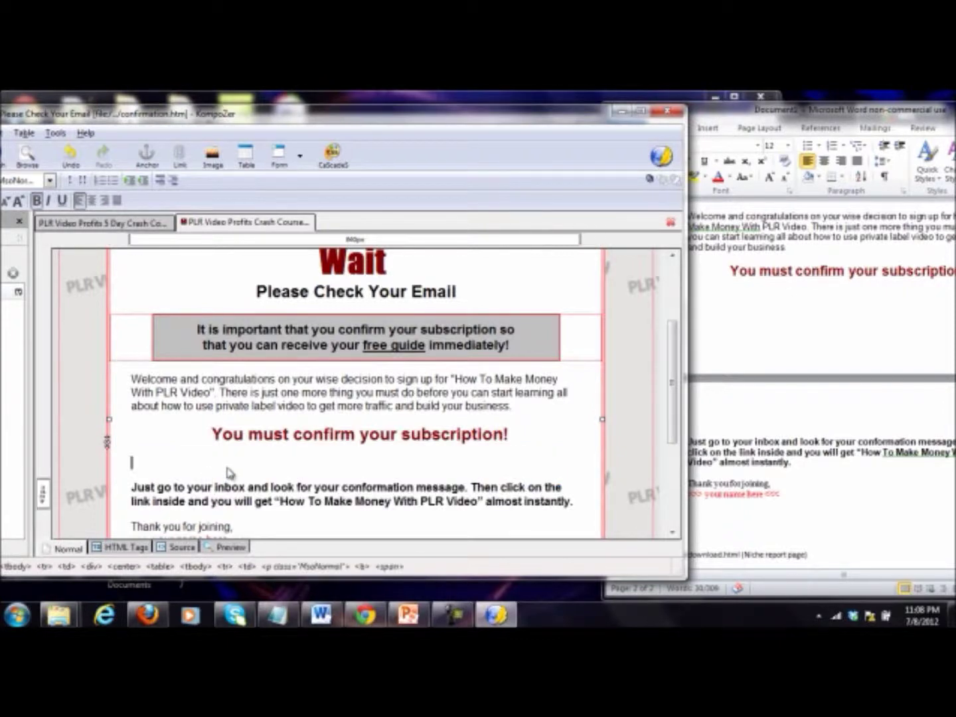
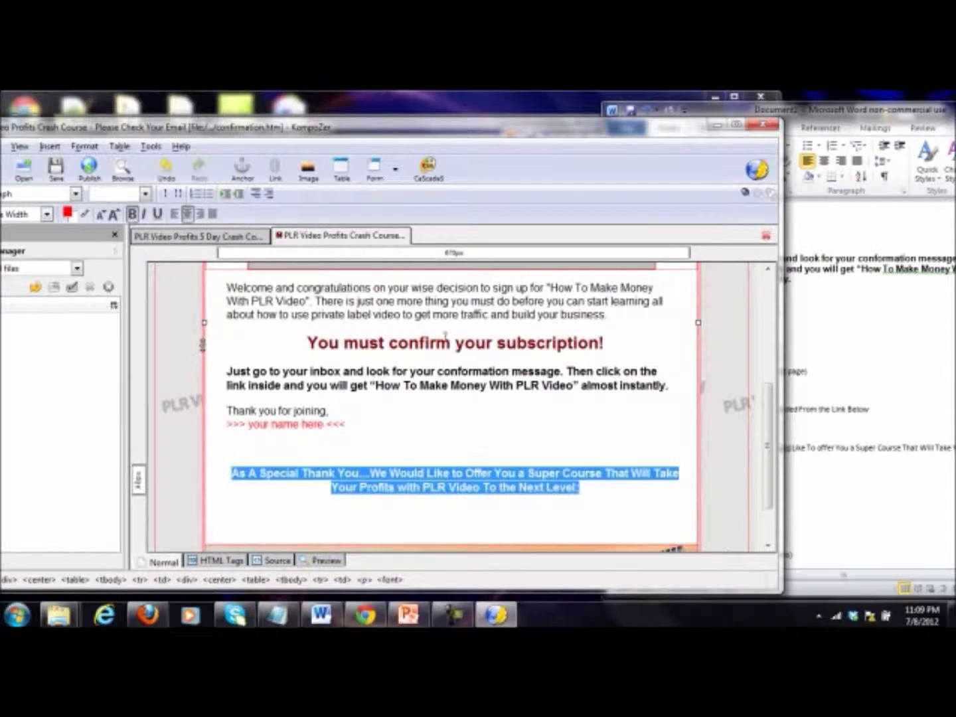
Insert the ECover2 image on a new line below the red "As A Special Thank You" text, without alternate text.
click(607, 486)
key(Return)
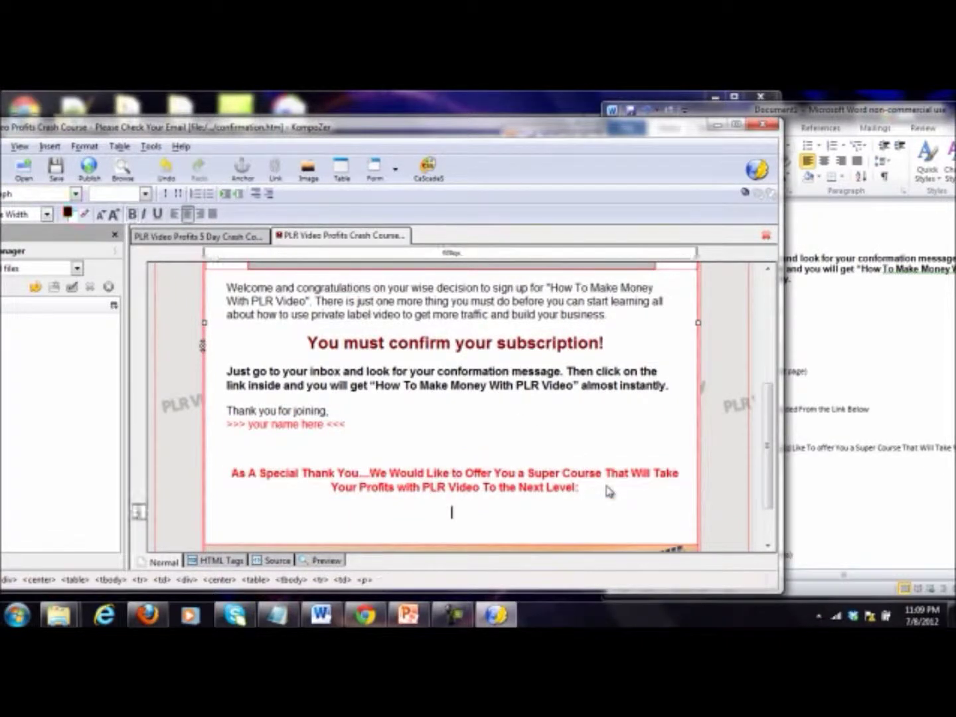
click(307, 168)
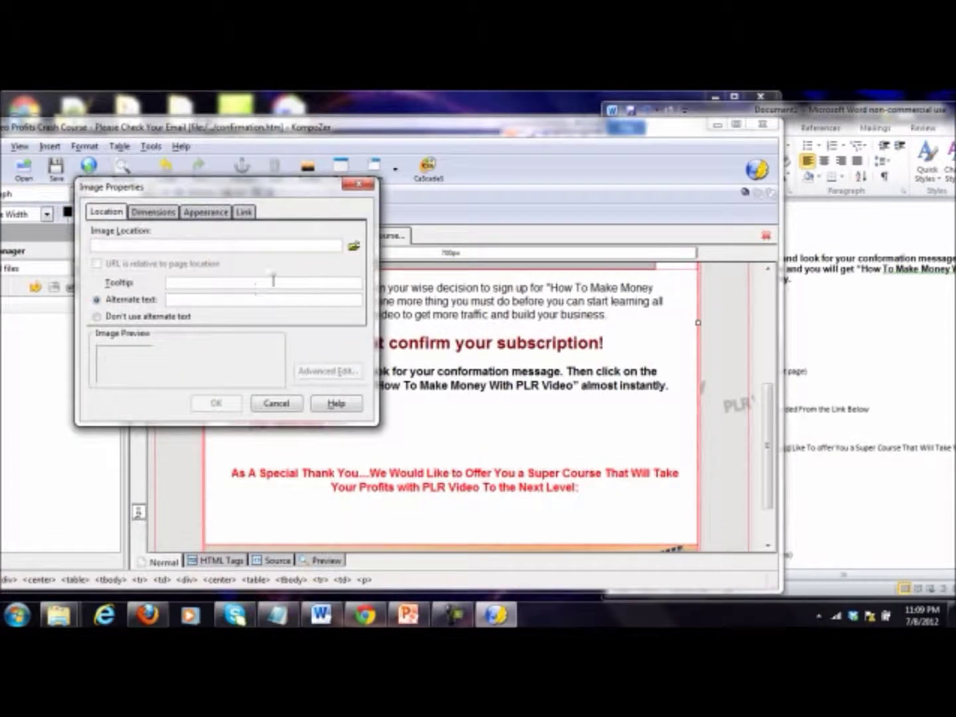
click(354, 246)
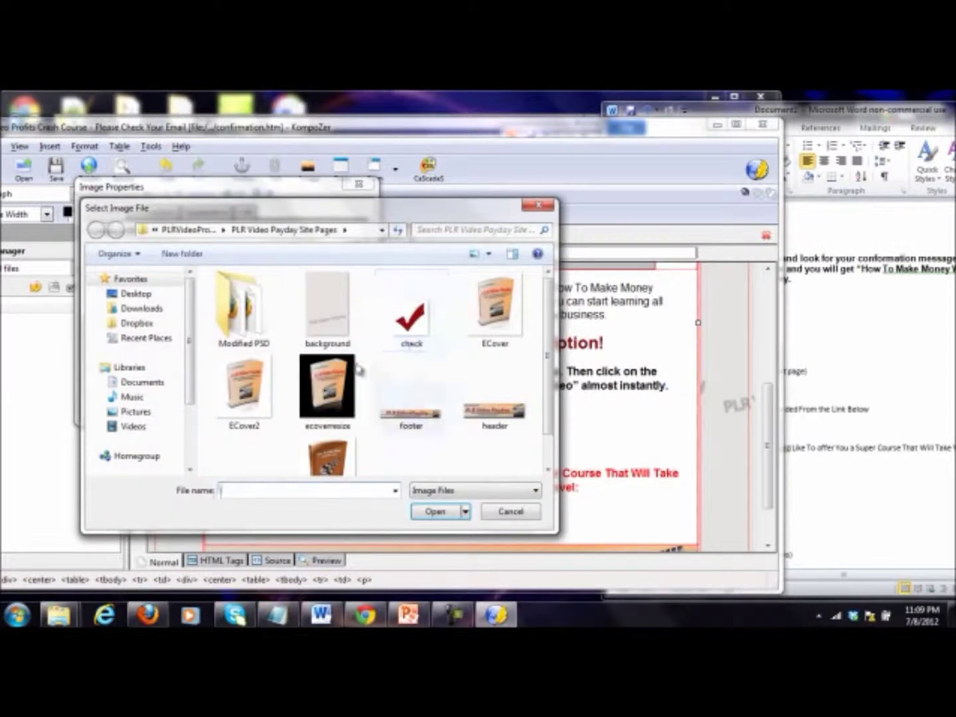
double_click(261, 382)
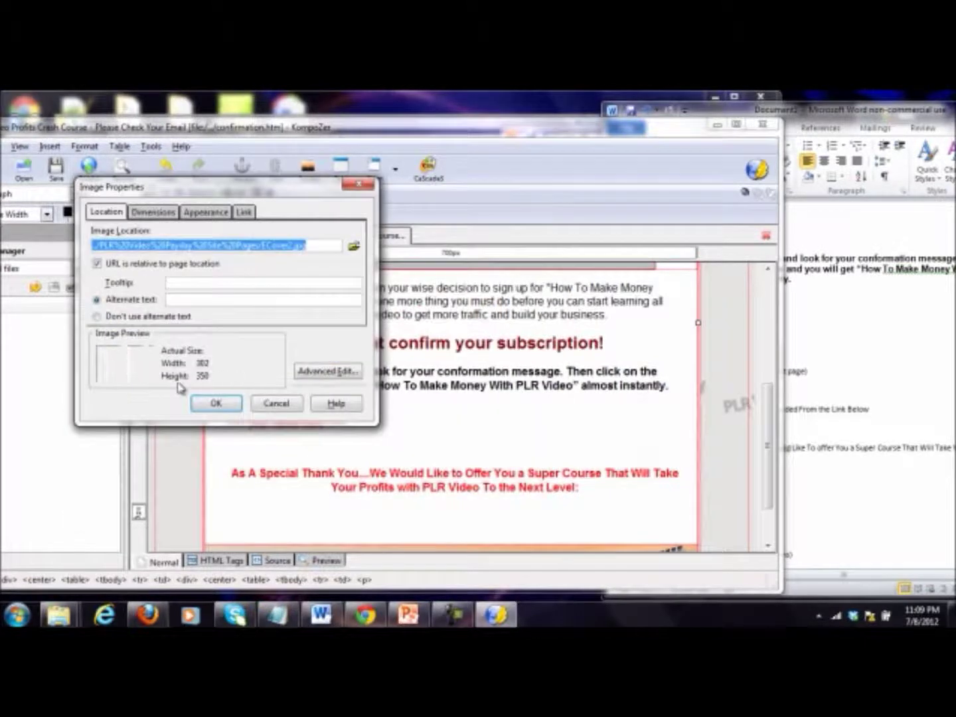
click(166, 317)
click(212, 404)
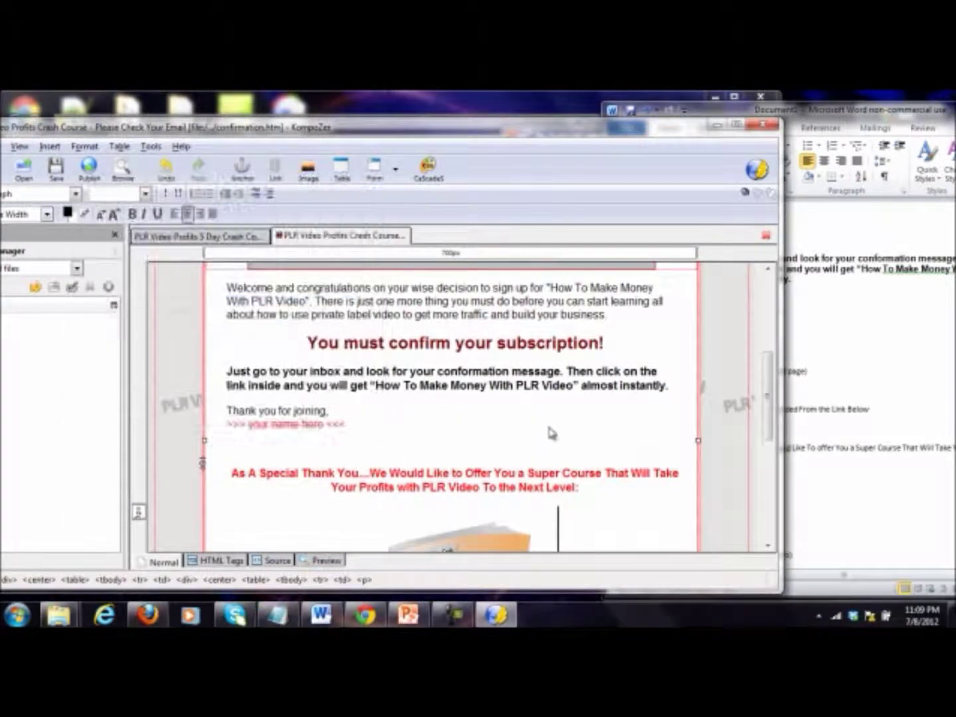
Add the text "CLICK HERE" below the book cover image, enlarge it and make it bold.
drag(769, 400, 768, 463)
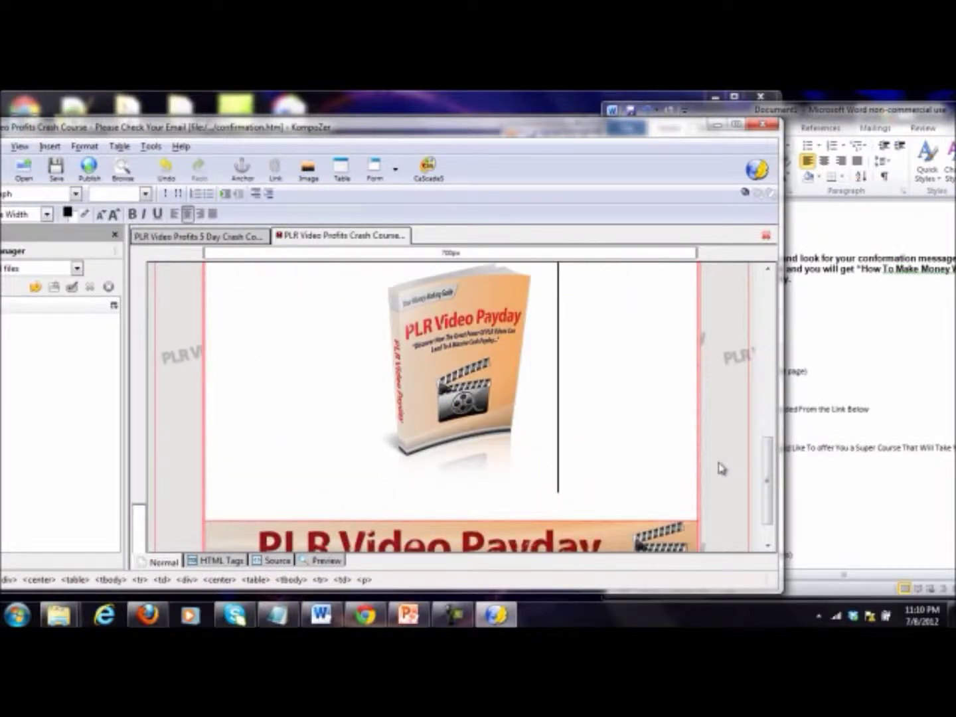
key(Return)
text(CLICK HERE)
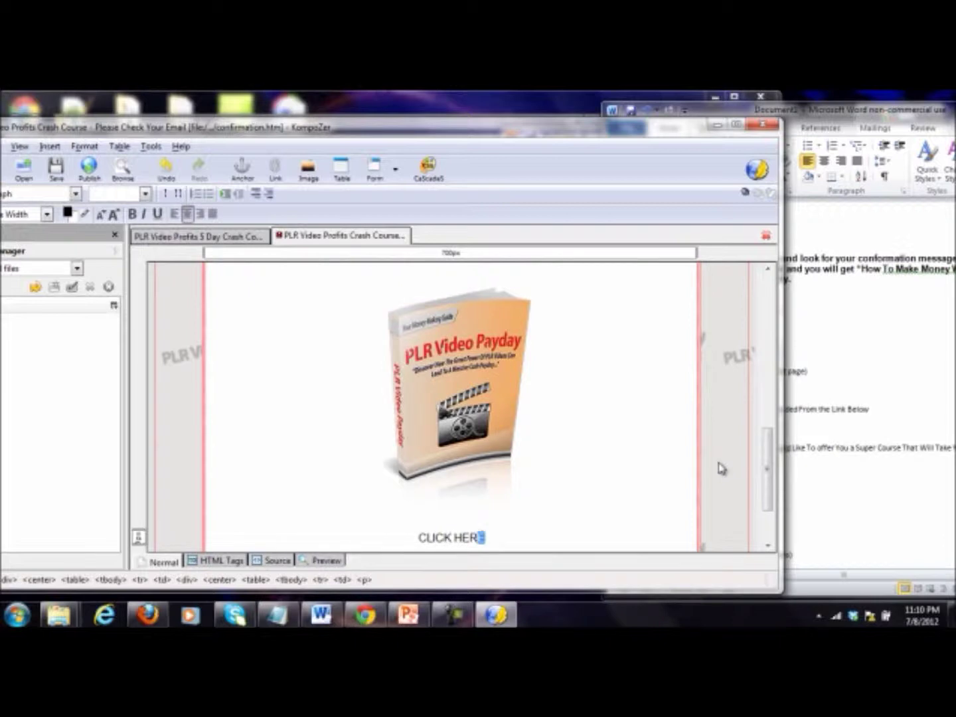
key(shift+Left)
key(shift+Left)
key(shift+Left)
key(shift+Left)
key(shift+Left)
key(shift+Left)
key(shift+Left)
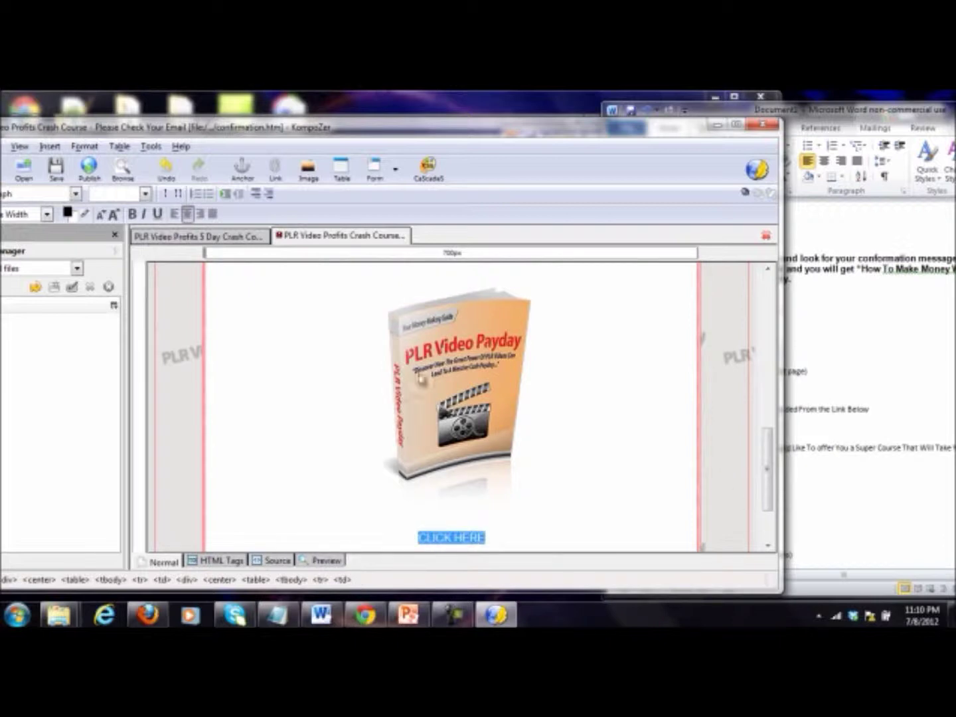
click(114, 214)
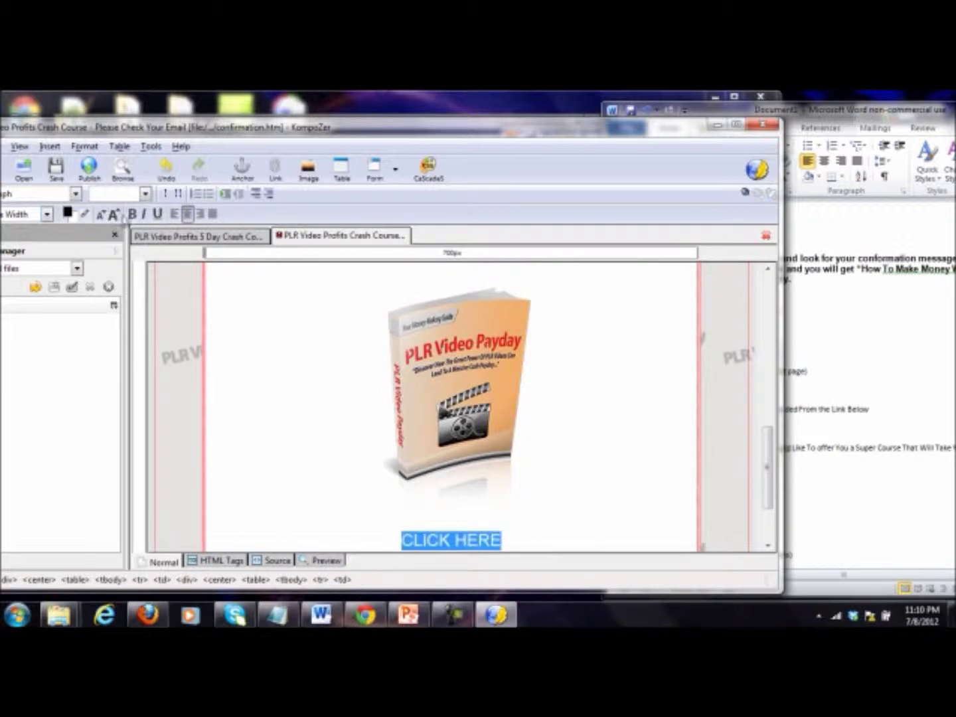
click(135, 215)
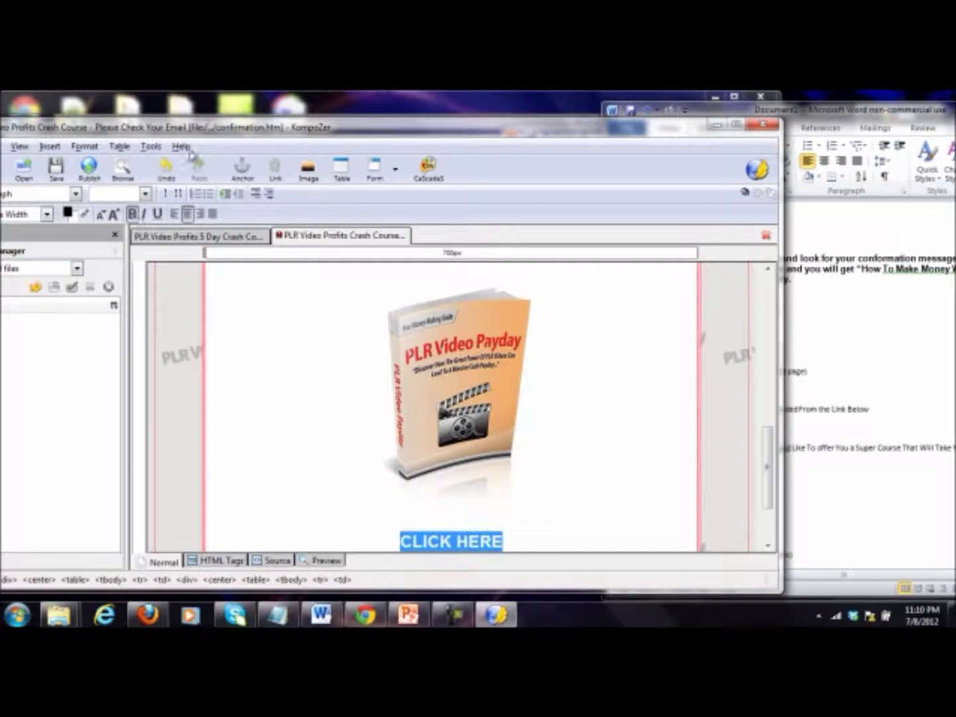
right_click(443, 538)
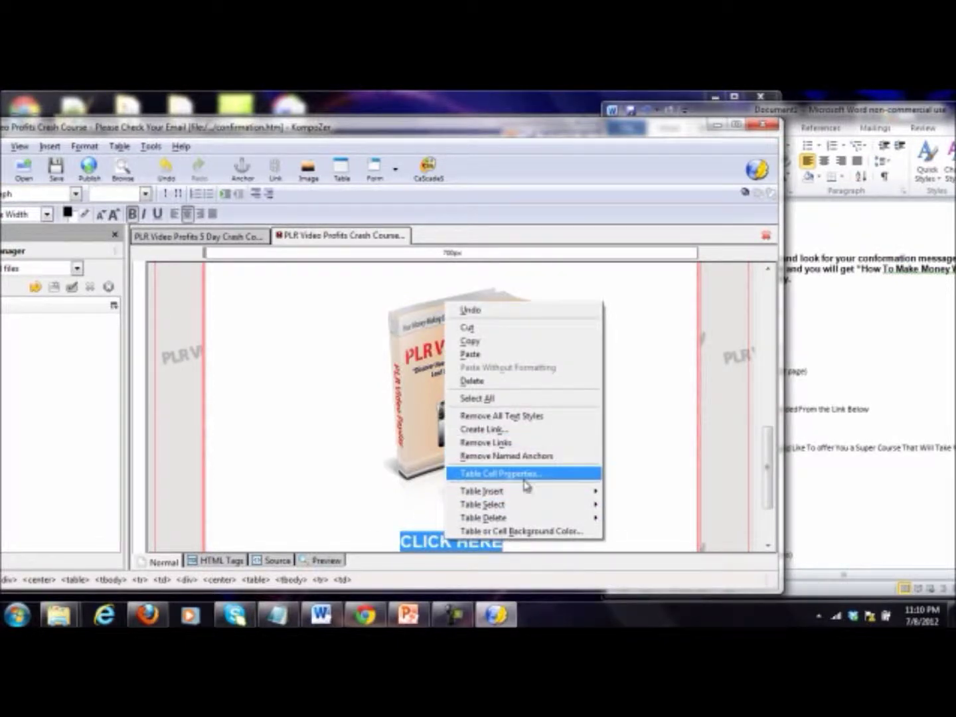
click(396, 508)
click(631, 493)
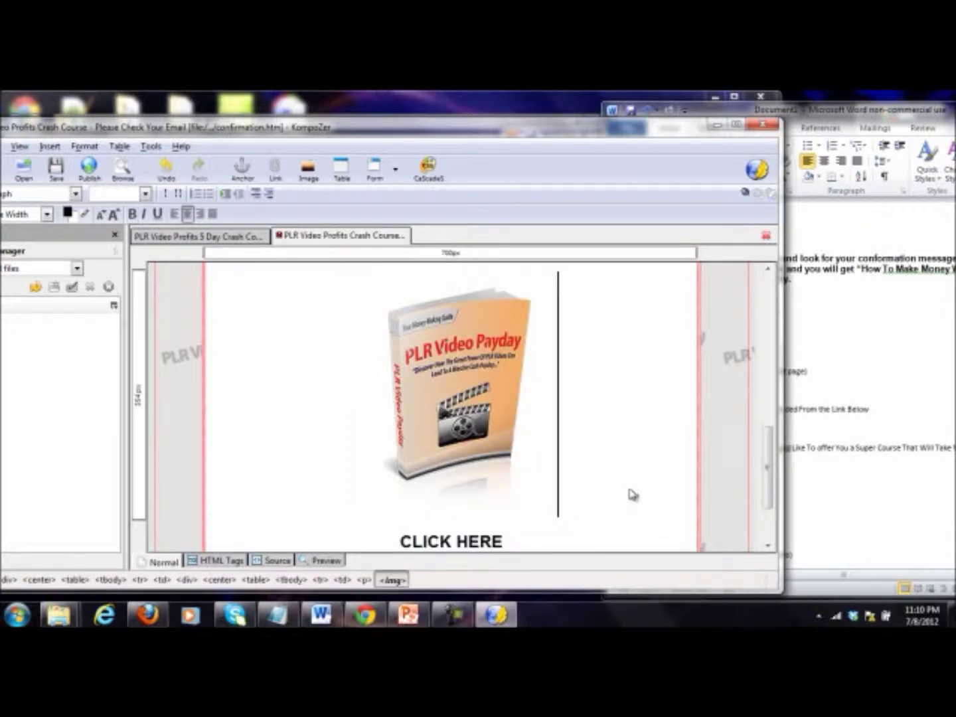
Save the page as "confirmation" in the PLR Video Payday Site Pages folder, checking the page name against the PowerPoint slide.
drag(767, 465, 804, 306)
drag(309, 124, 381, 128)
click(87, 150)
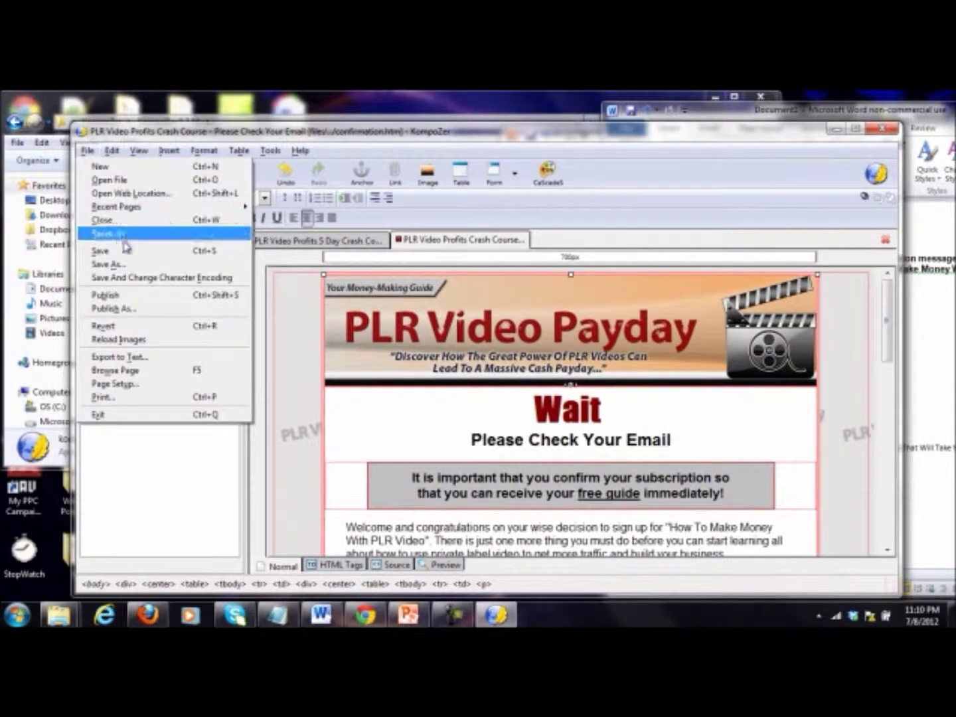
click(129, 264)
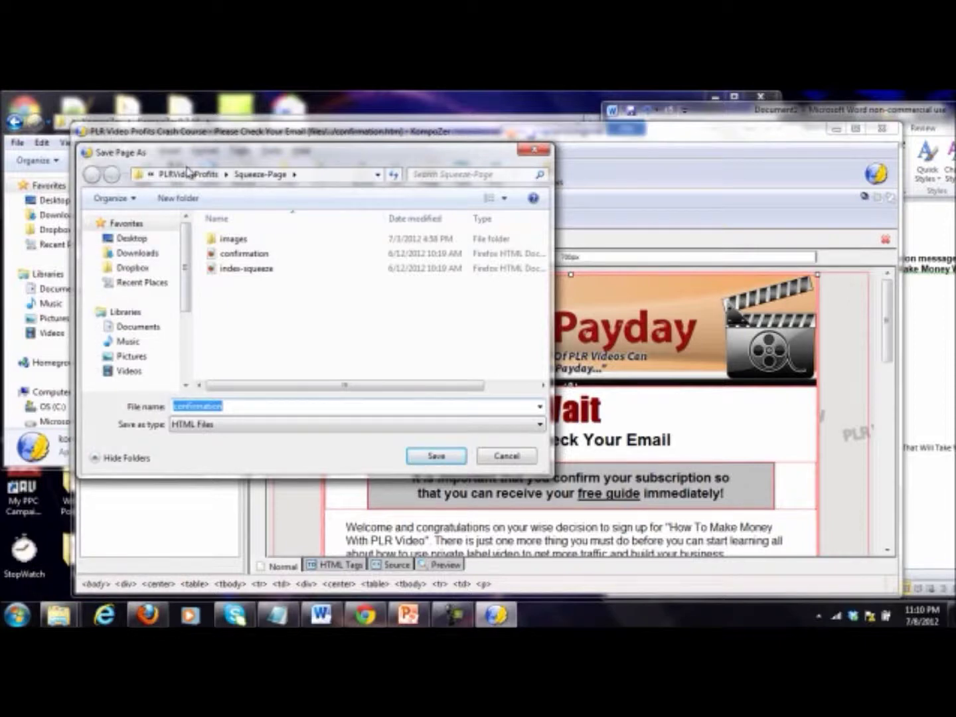
click(188, 174)
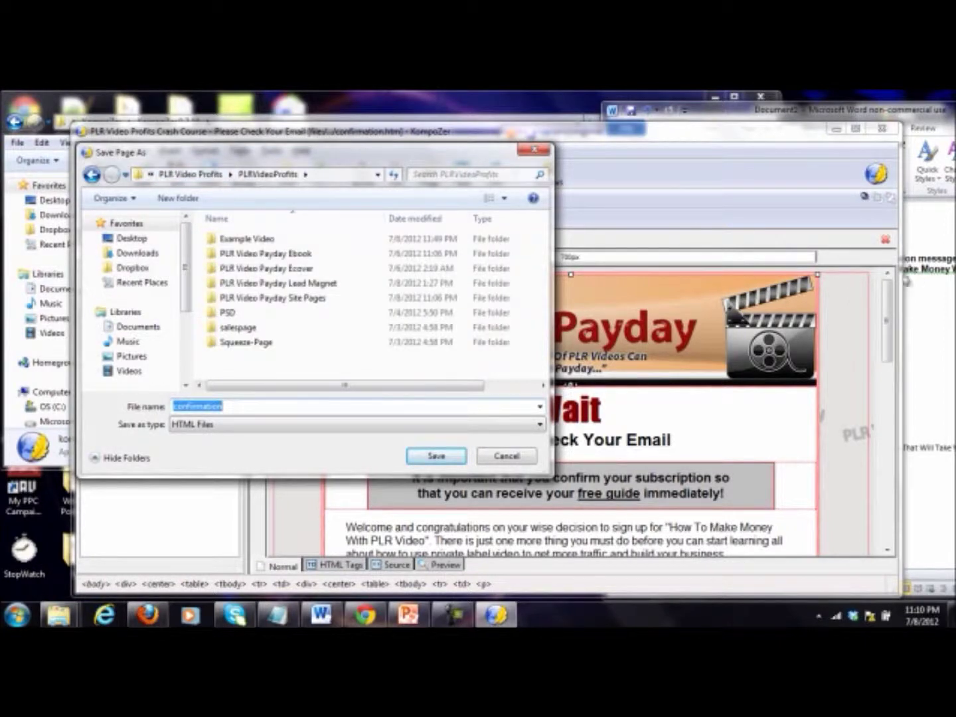
click(408, 616)
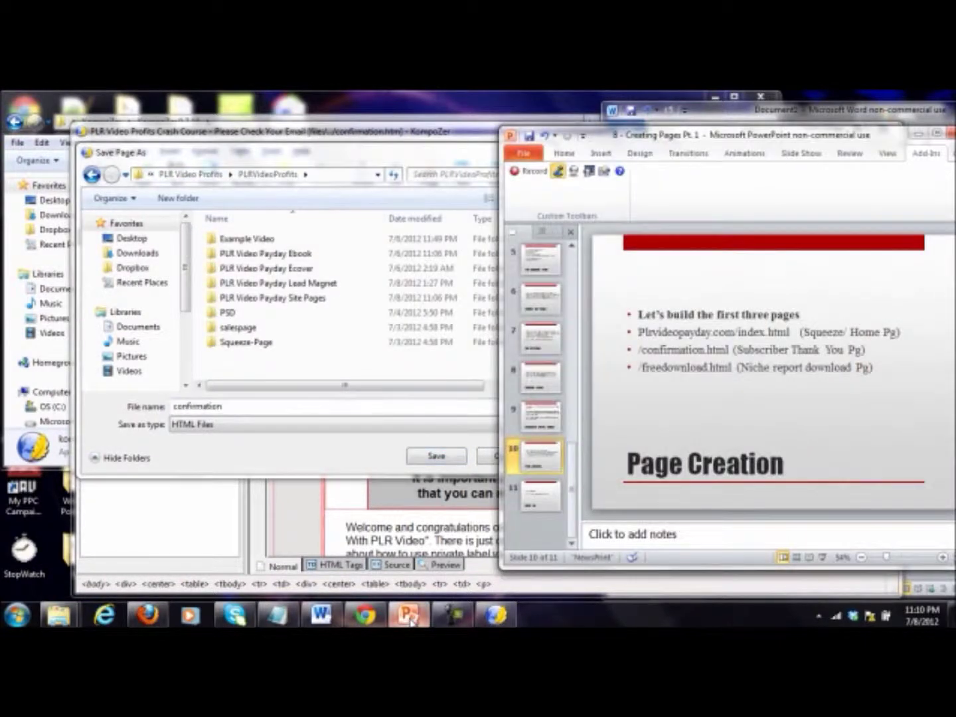
click(408, 615)
click(253, 301)
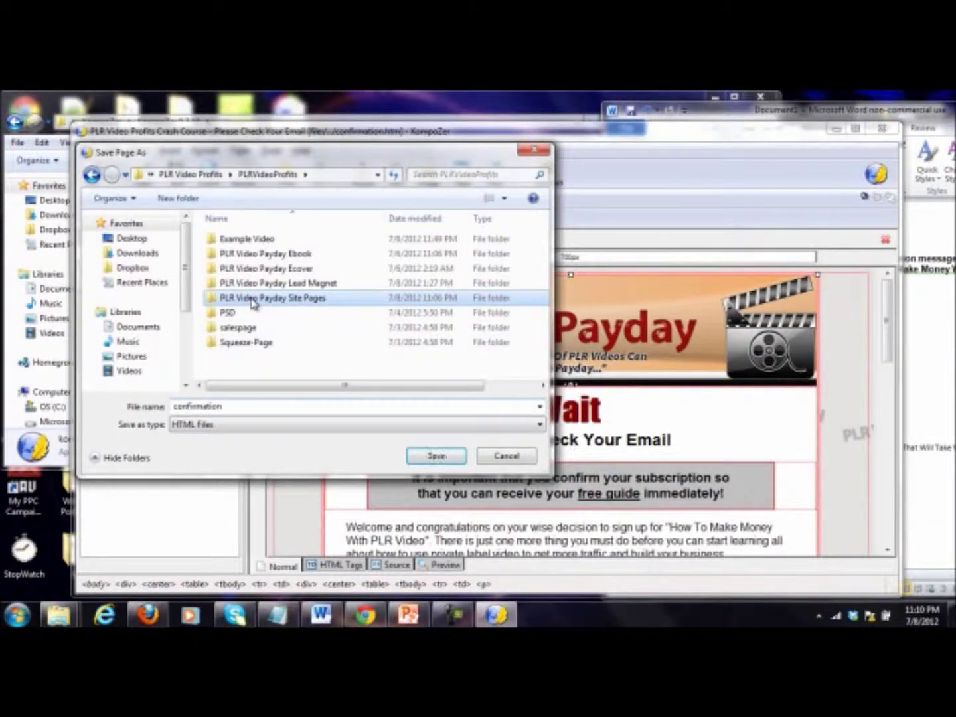
double_click(253, 300)
click(422, 456)
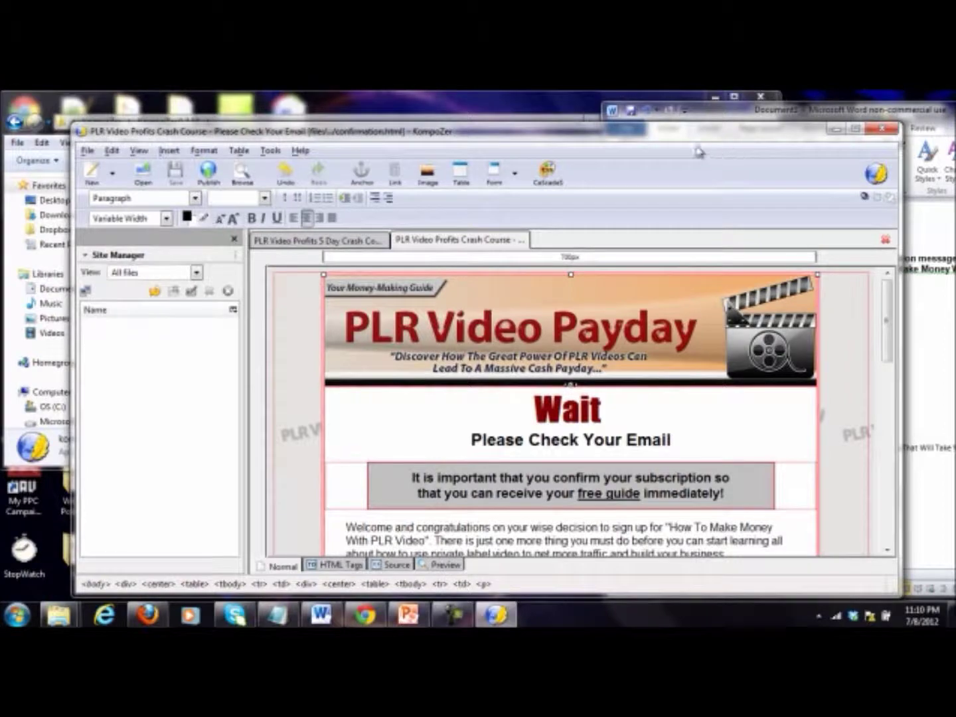
Consult the page list on the PowerPoint slide and open a new blank page tab in KompoZer.
drag(687, 132, 581, 118)
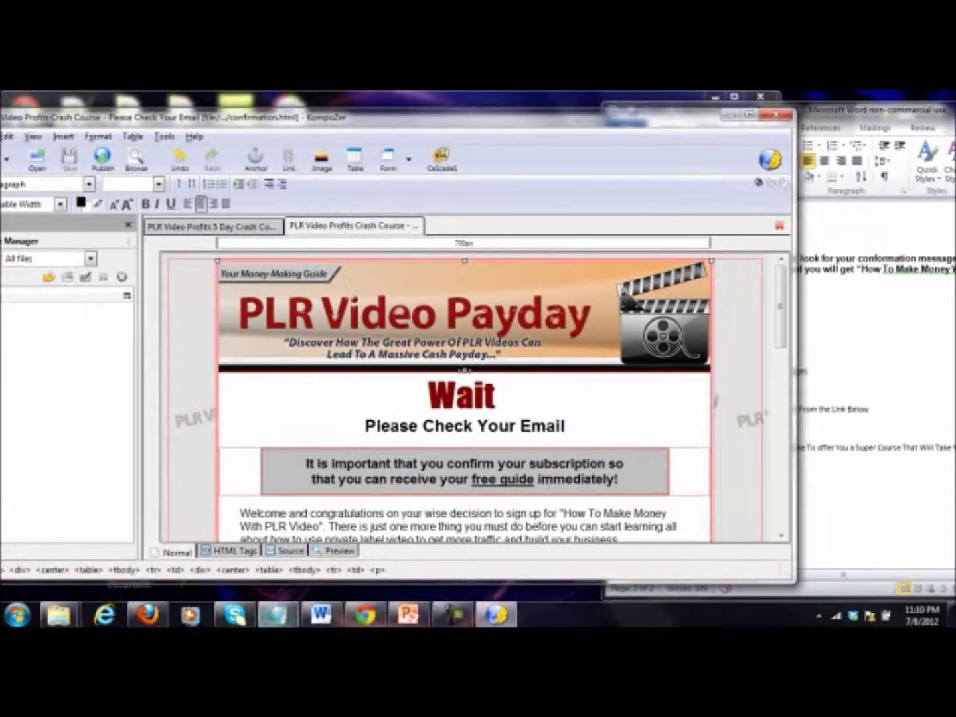
click(410, 616)
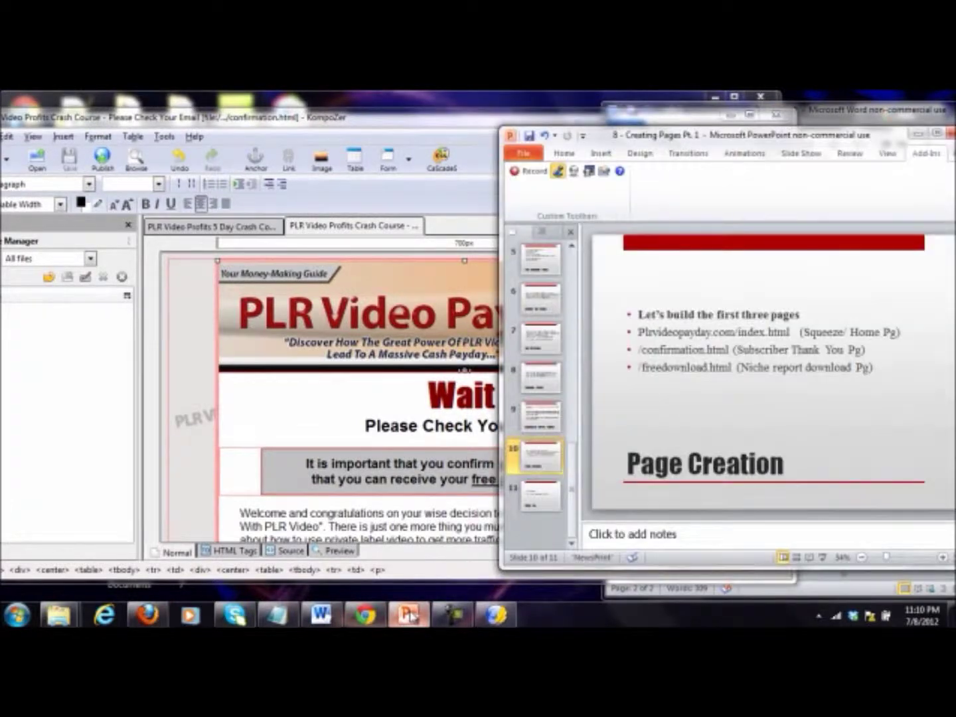
click(409, 615)
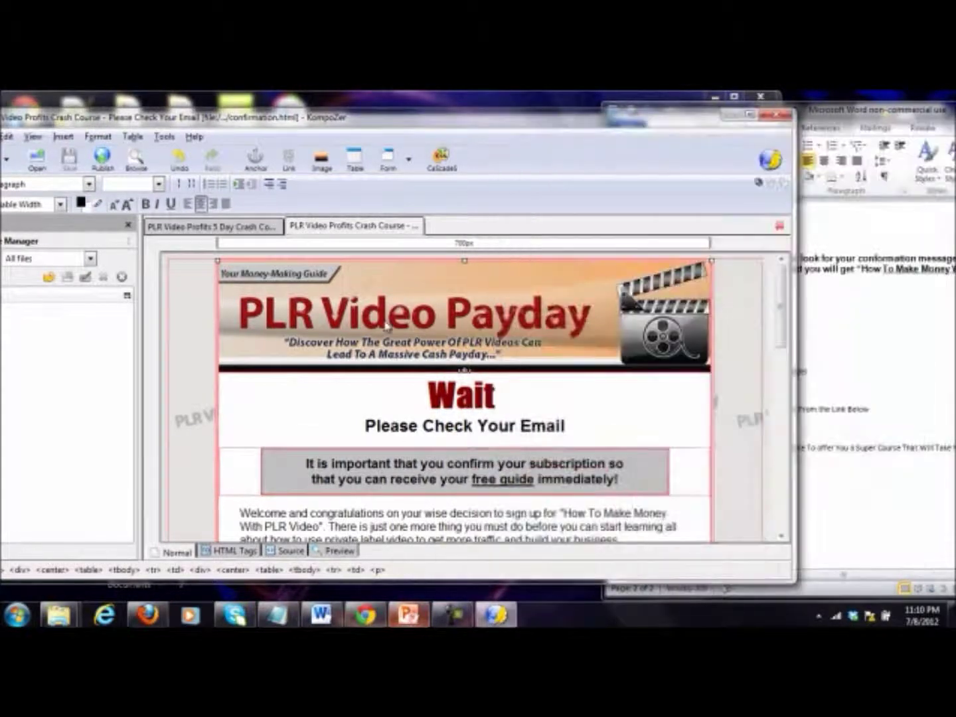
right_click(452, 228)
click(473, 231)
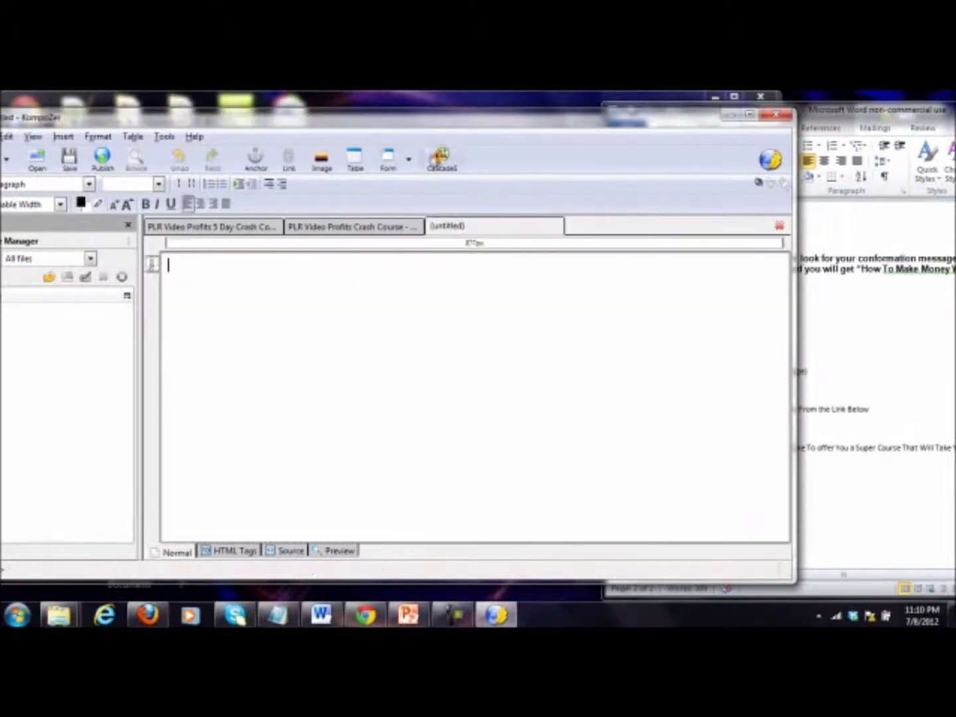
Open the download page from the salespage folder of PLRVideoProfits in the new blank page.
drag(420, 128, 541, 144)
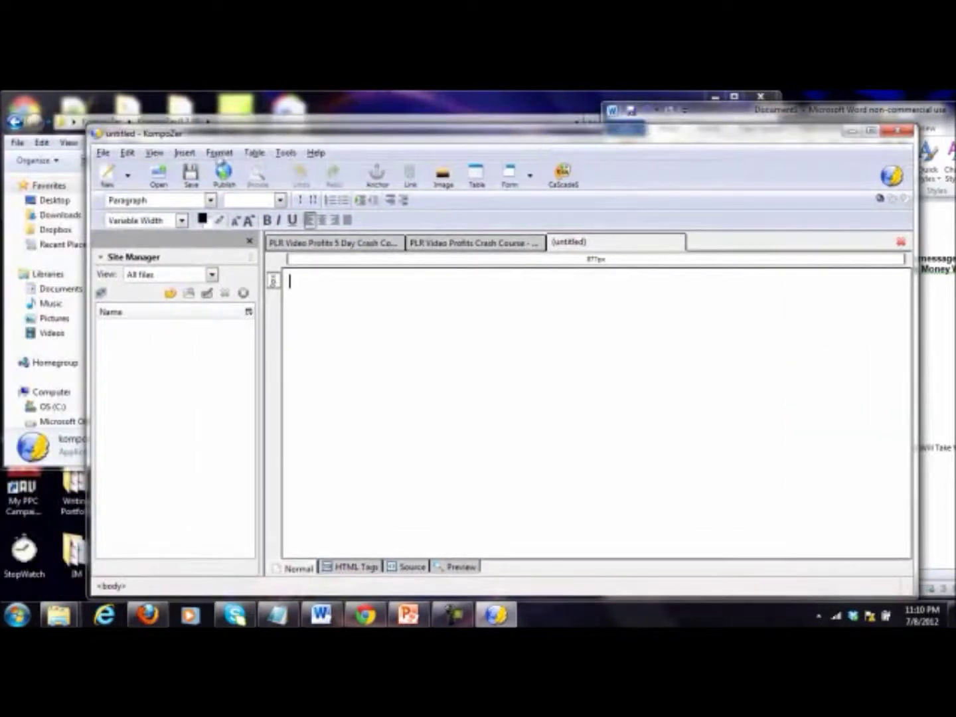
click(157, 174)
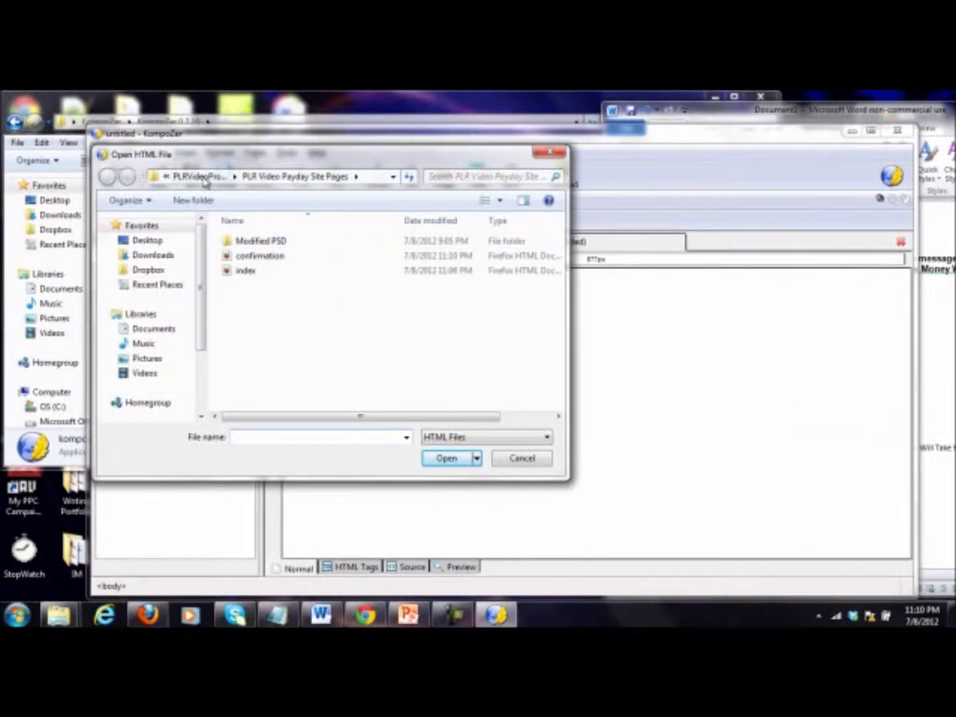
click(201, 177)
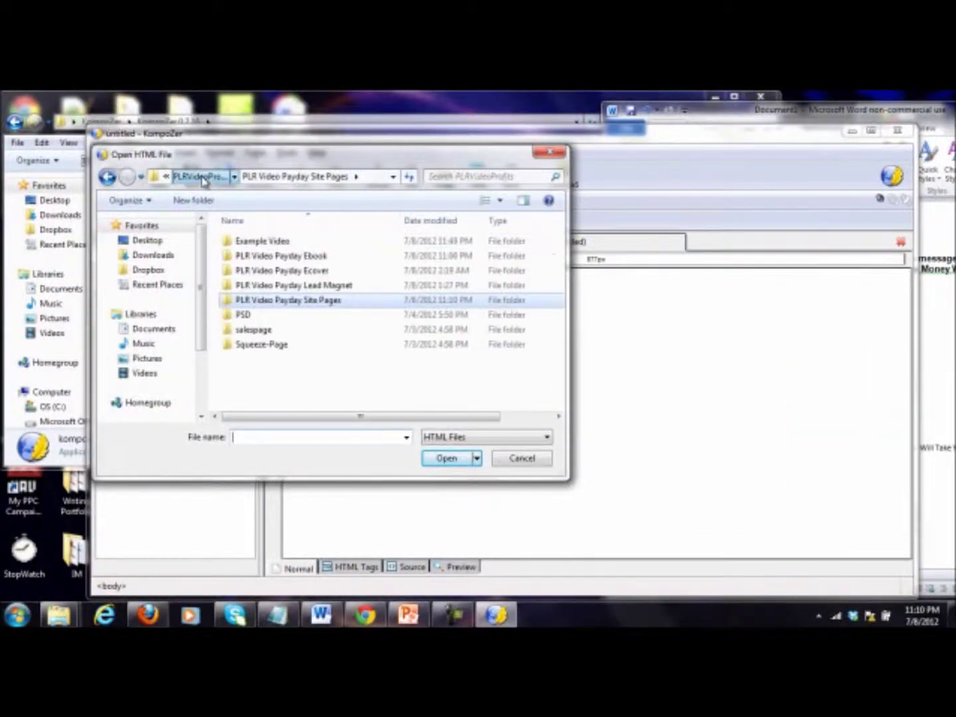
double_click(297, 336)
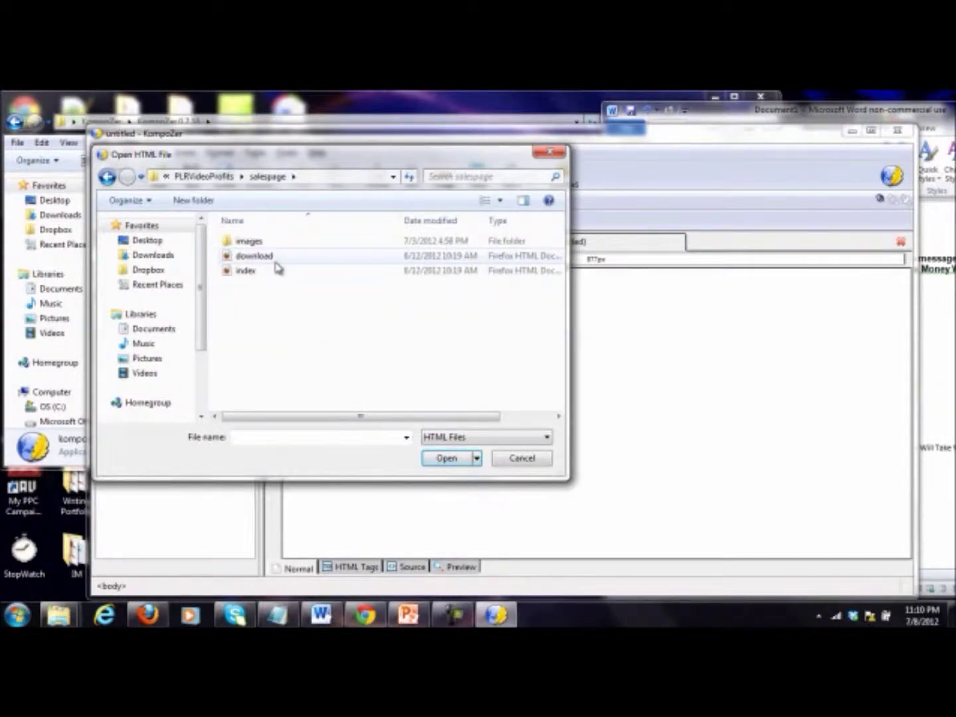
double_click(273, 261)
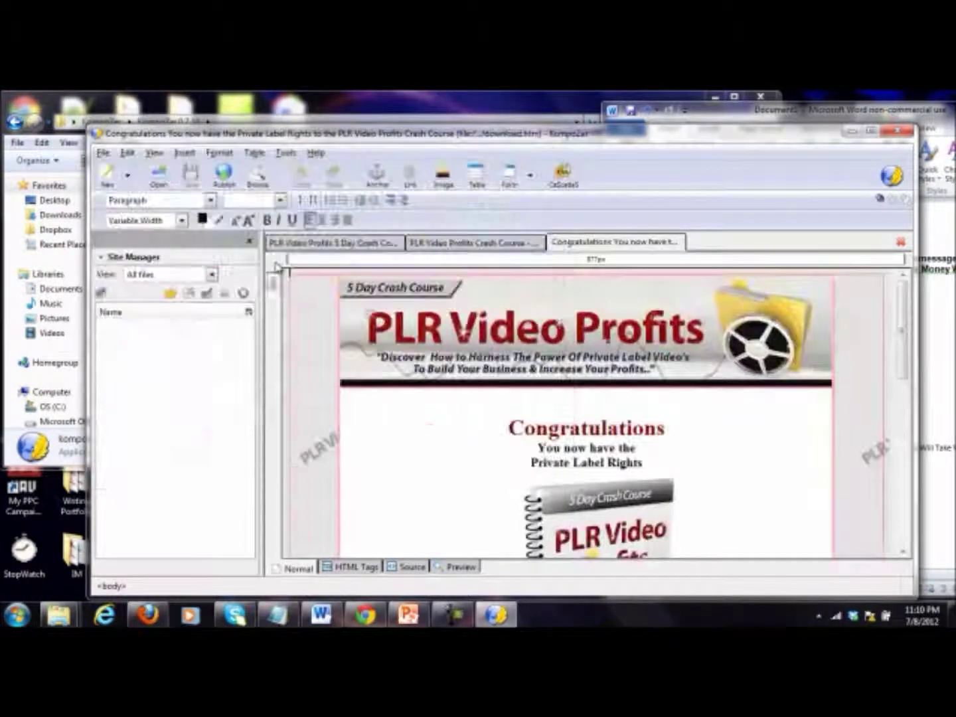
Replace the PLR Video Profits banner at the top of the page with the header image, without alternate text.
mouse_move(898, 331)
mouse_down()
mouse_move(903, 367)
mouse_move(914, 330)
mouse_up()
click(587, 313)
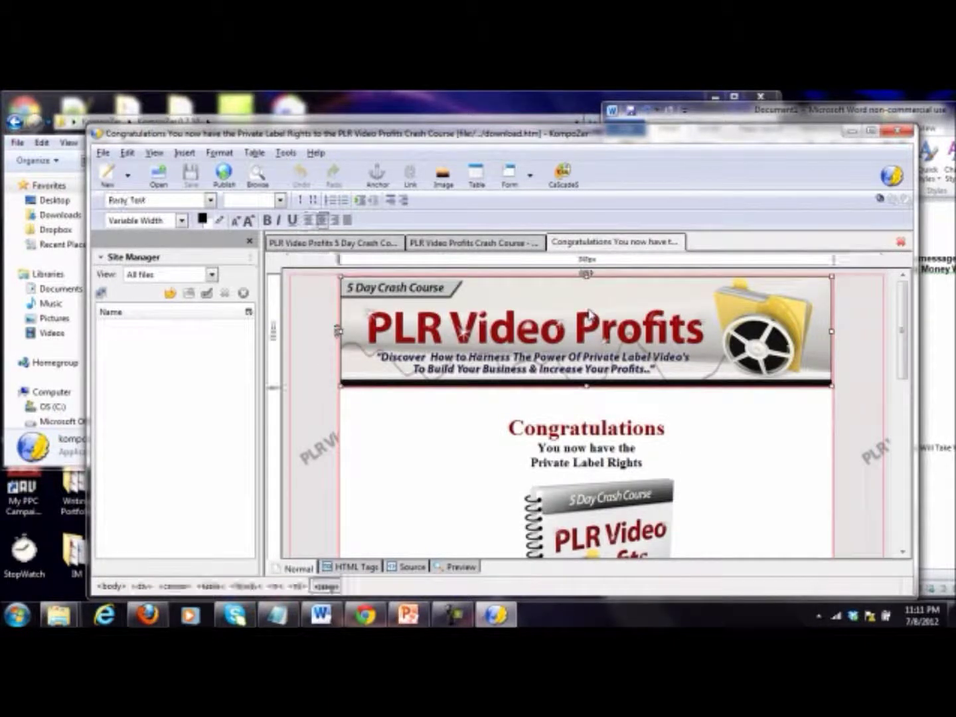
key(Delete)
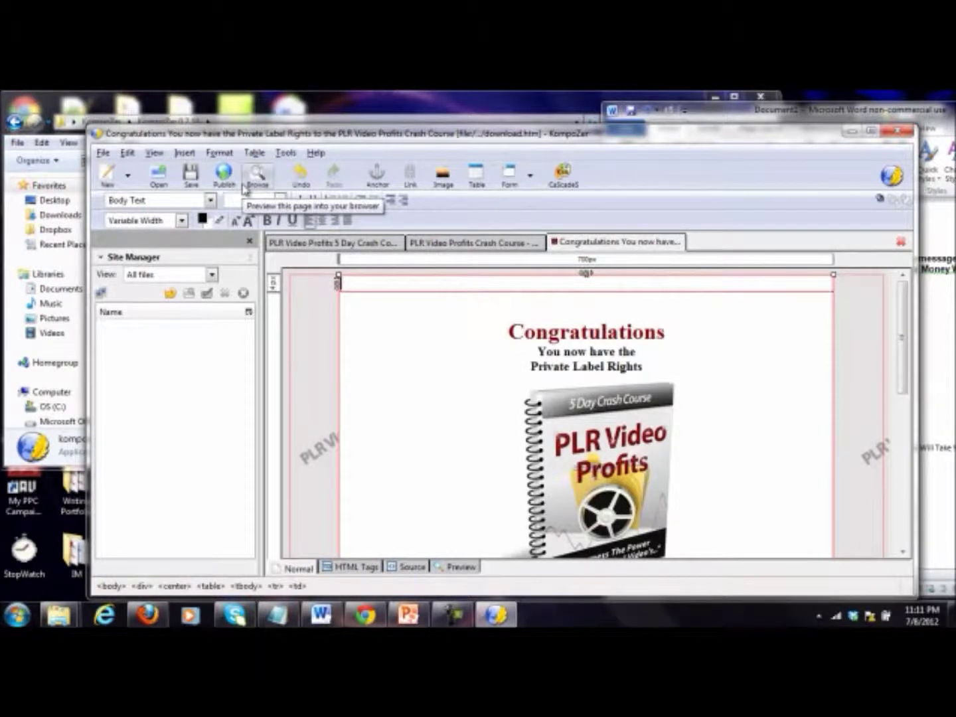
click(443, 176)
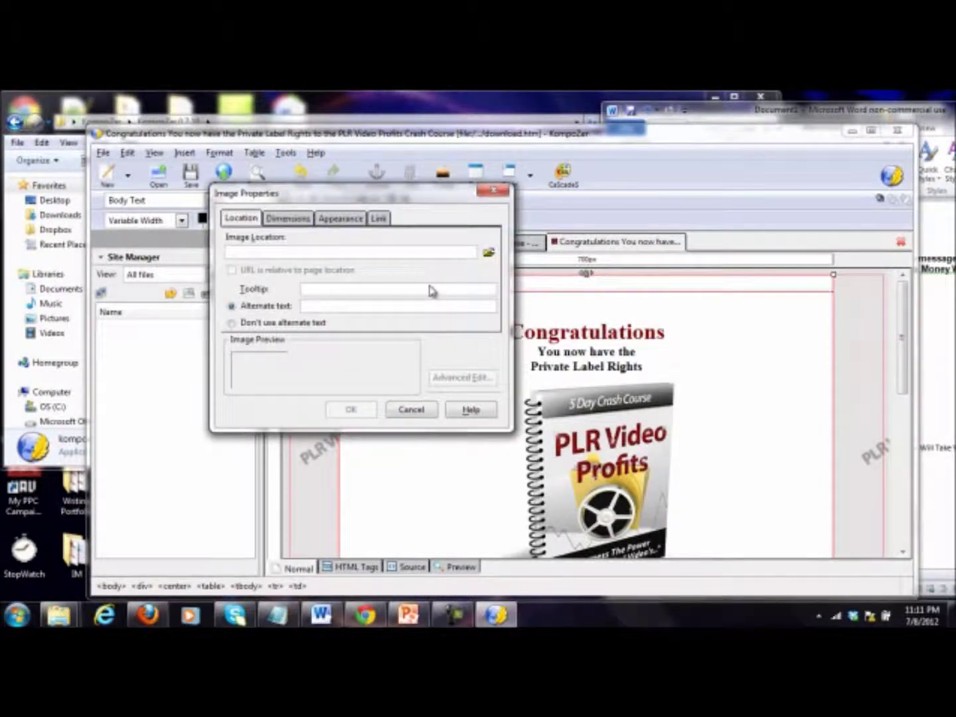
click(488, 250)
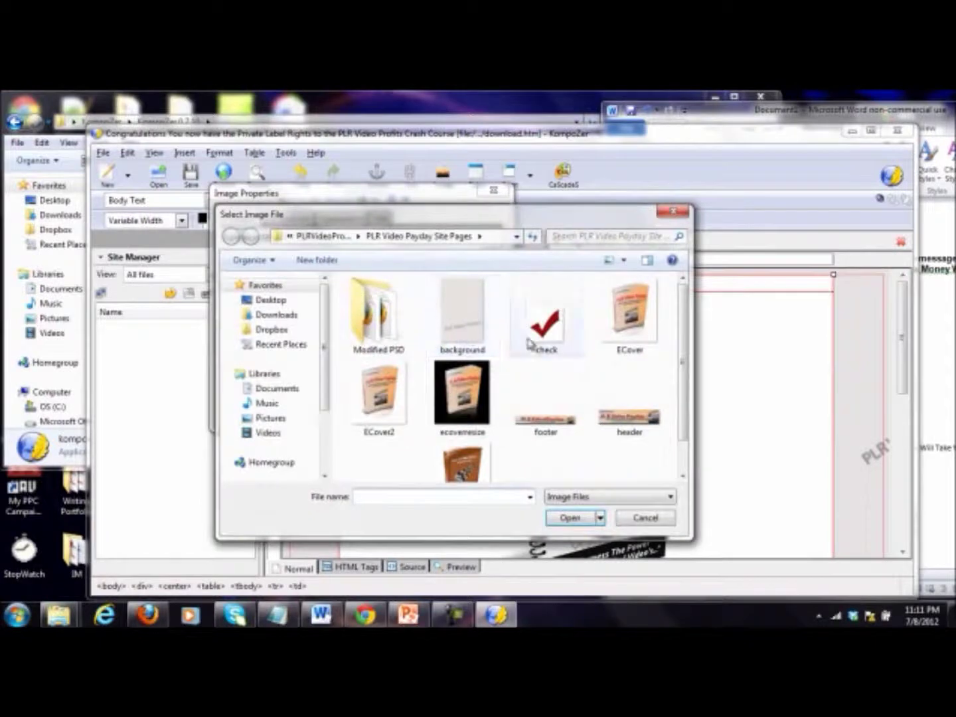
double_click(606, 401)
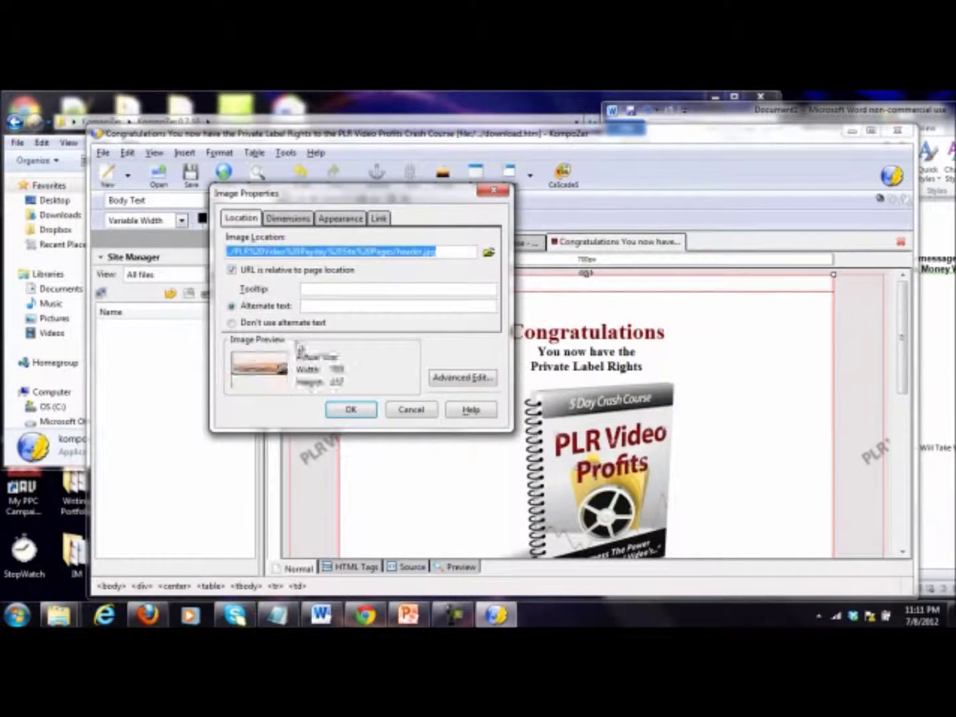
click(295, 323)
click(350, 409)
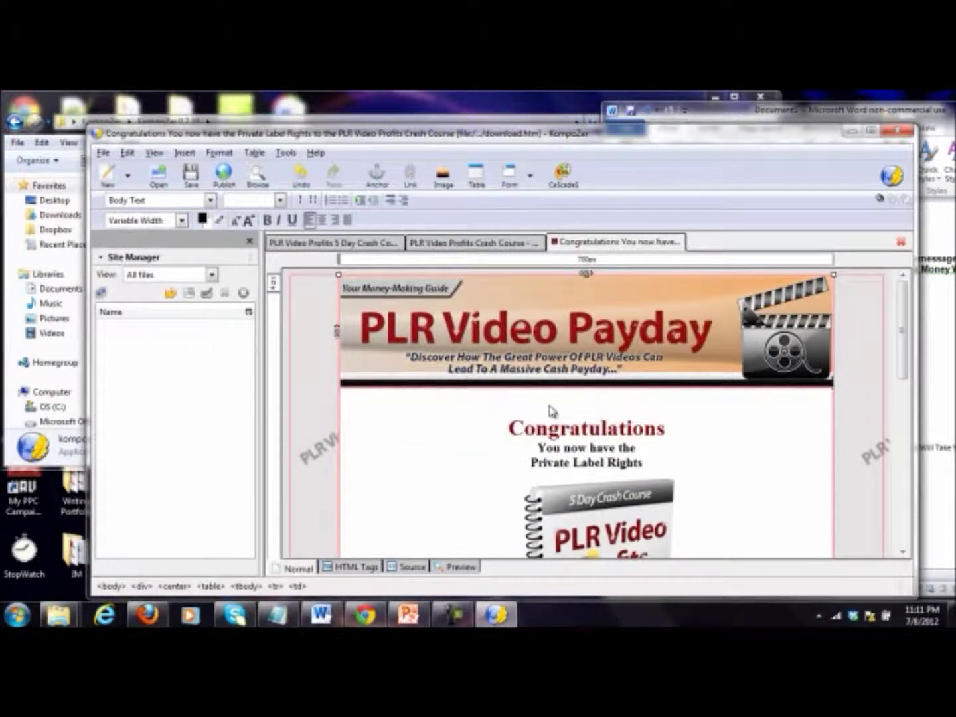
Replace the "Private Label Rights" line under "You now have the" with "How To Make Money With PLR Video" Report, keeping the quotation marks.
drag(647, 465, 536, 463)
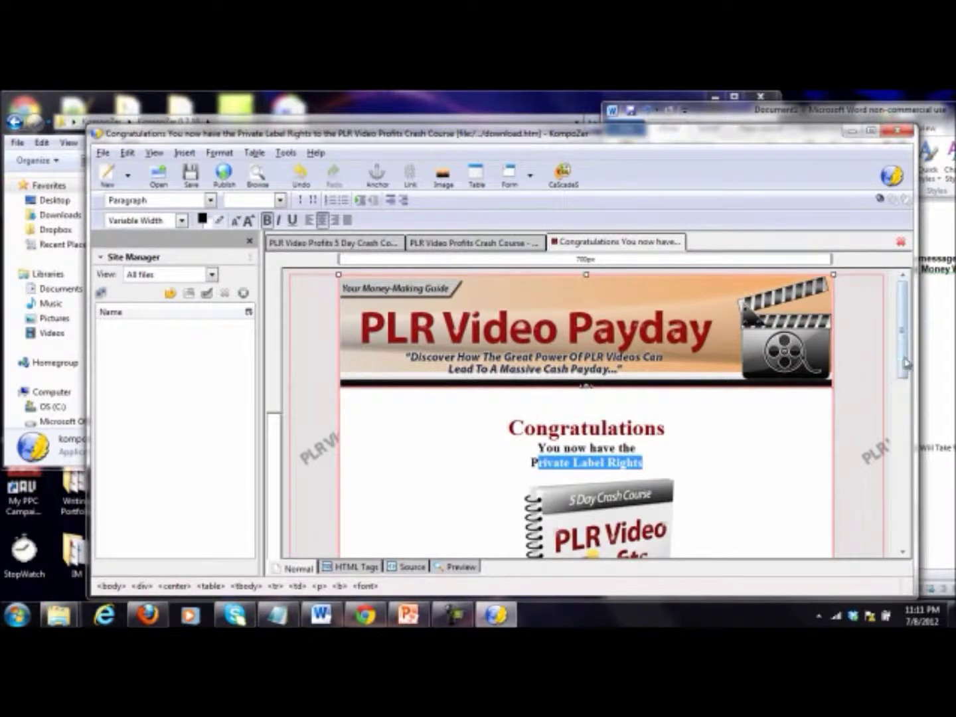
scroll(905, 401, down, 3)
click(651, 431)
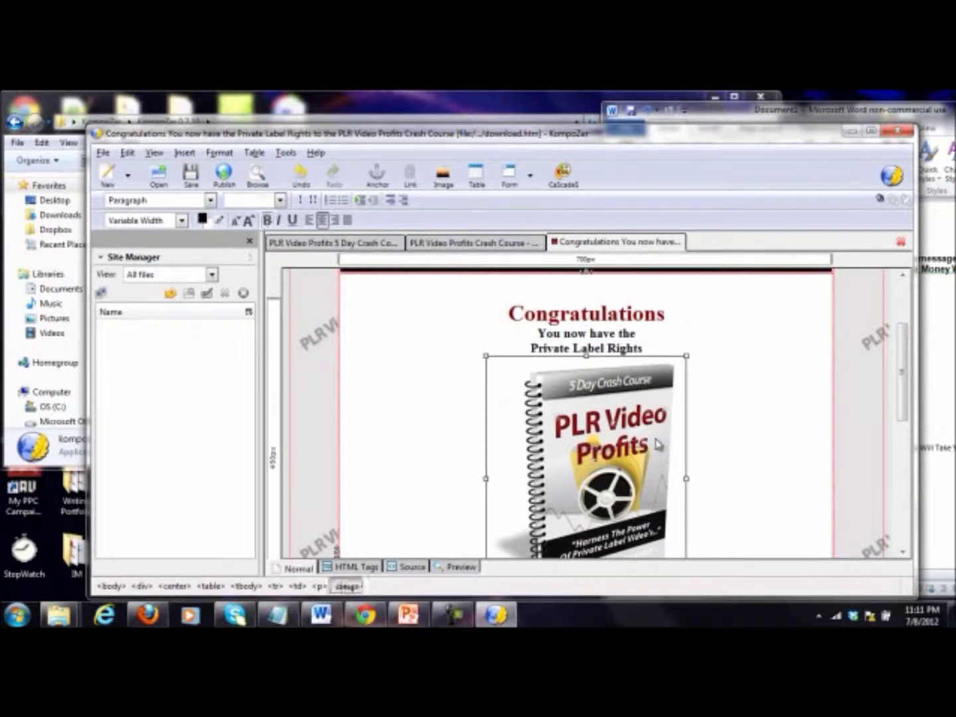
drag(639, 347, 532, 354)
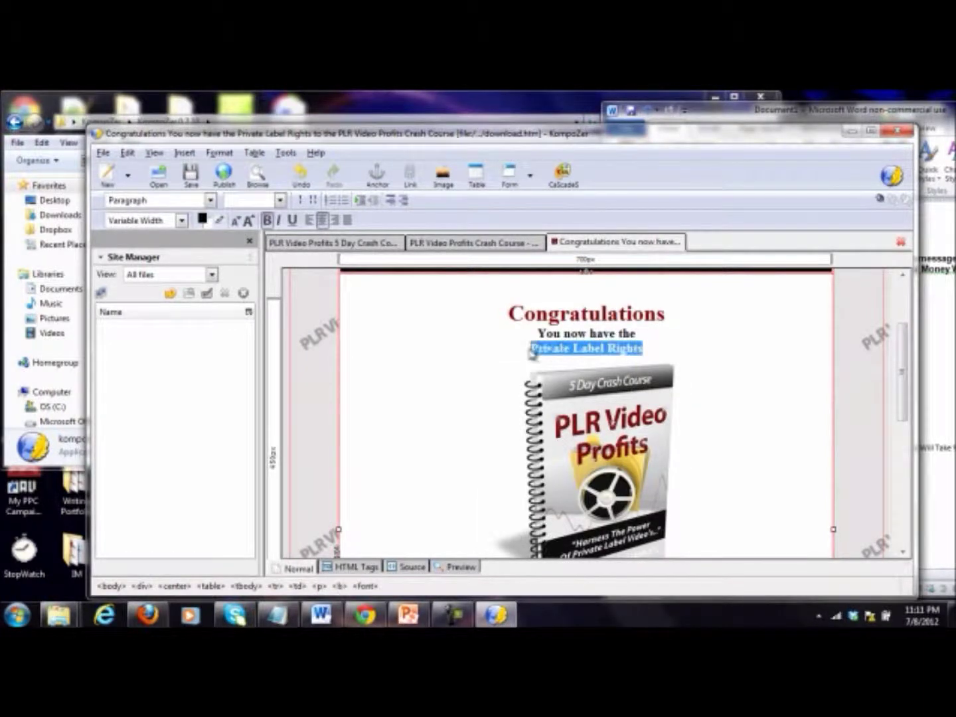
text("WOW!)
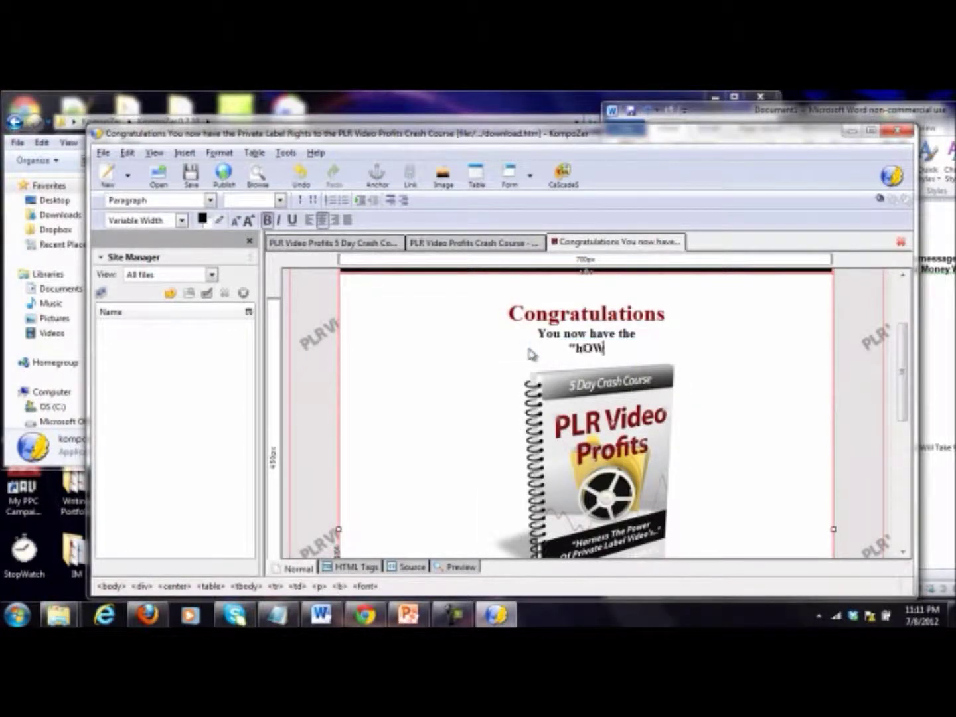
key(BackSpace)
key(BackSpace)
key(BackSpace)
key(BackSpace)
text(How To Make Mone)
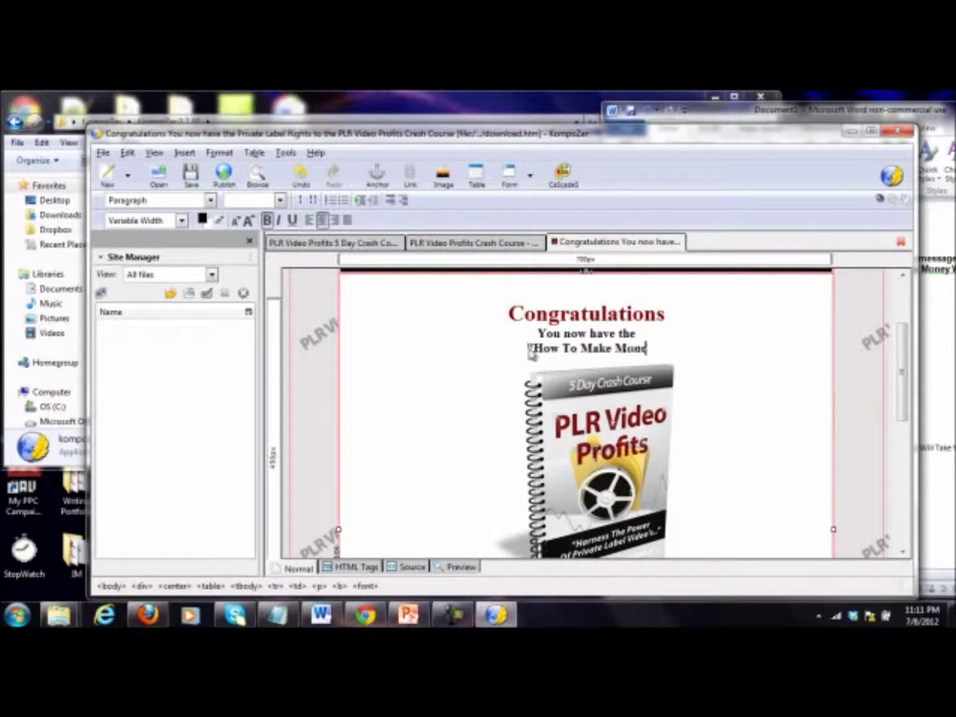
text(y With PLR)
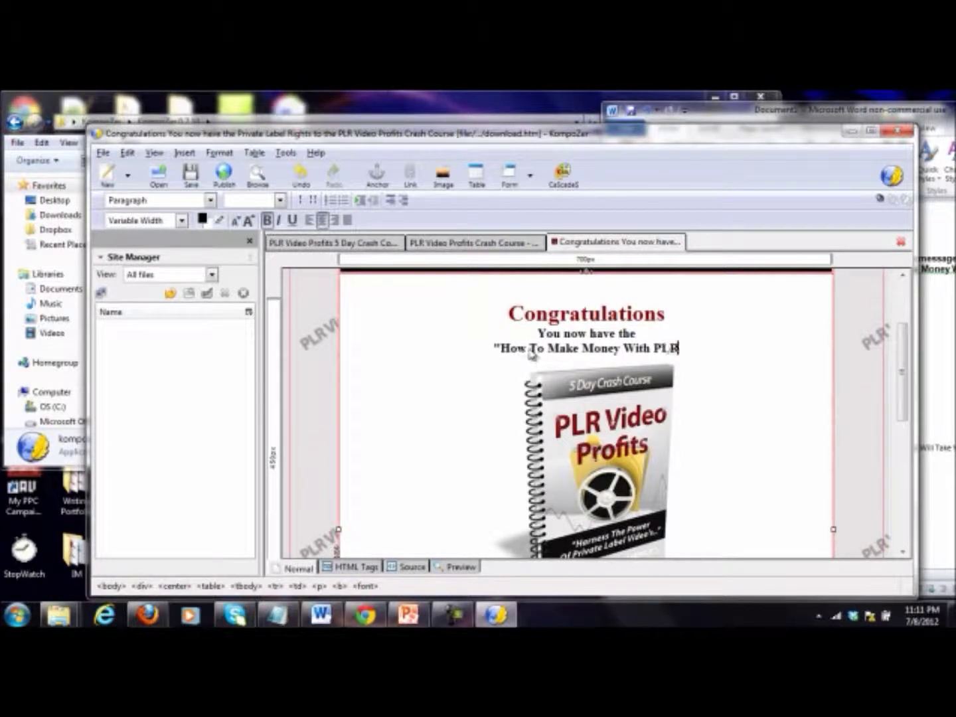
text( Video)
key(BackSpace)
key(BackSpace)
key(BackSpace)
text(ideo" Report)
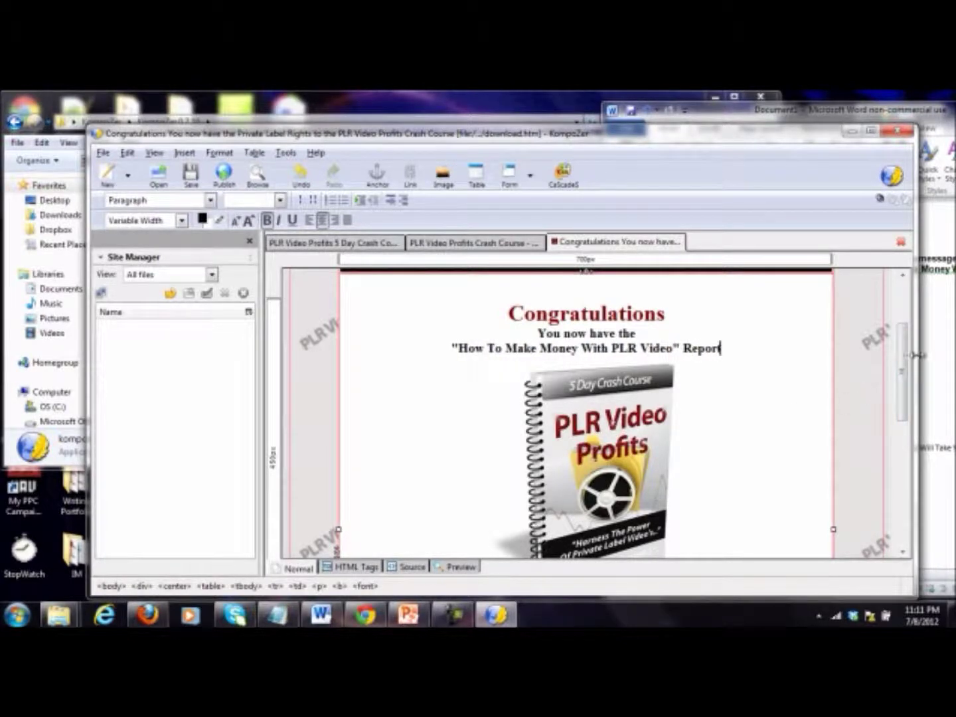
Replace the PLR Video Profits book cover with the leadmagnet image, without alternate text.
drag(900, 369, 901, 390)
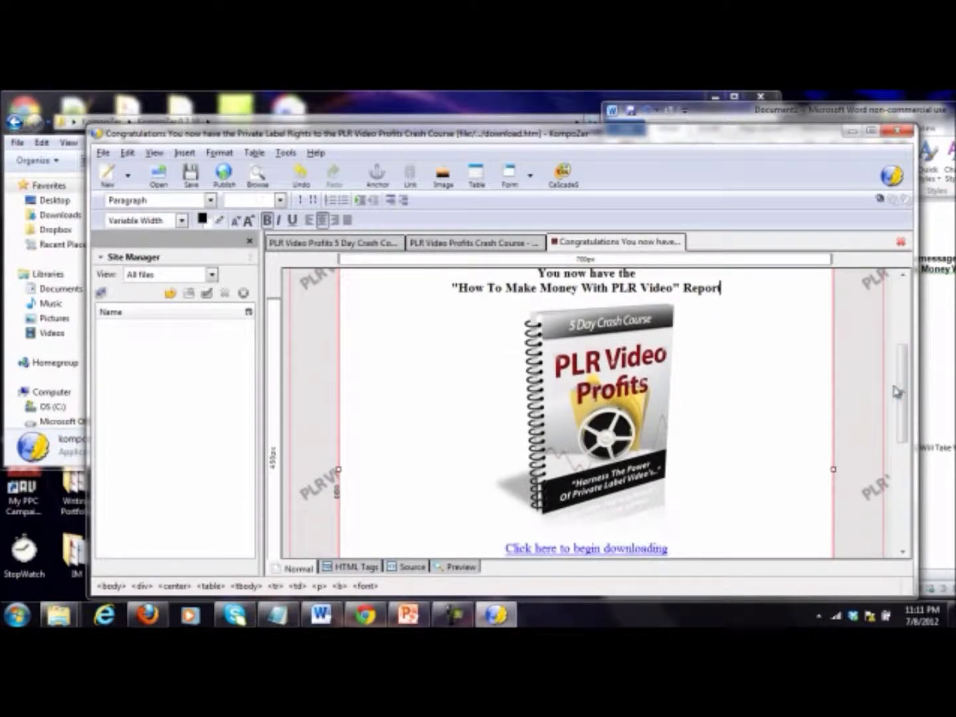
click(650, 414)
key(Delete)
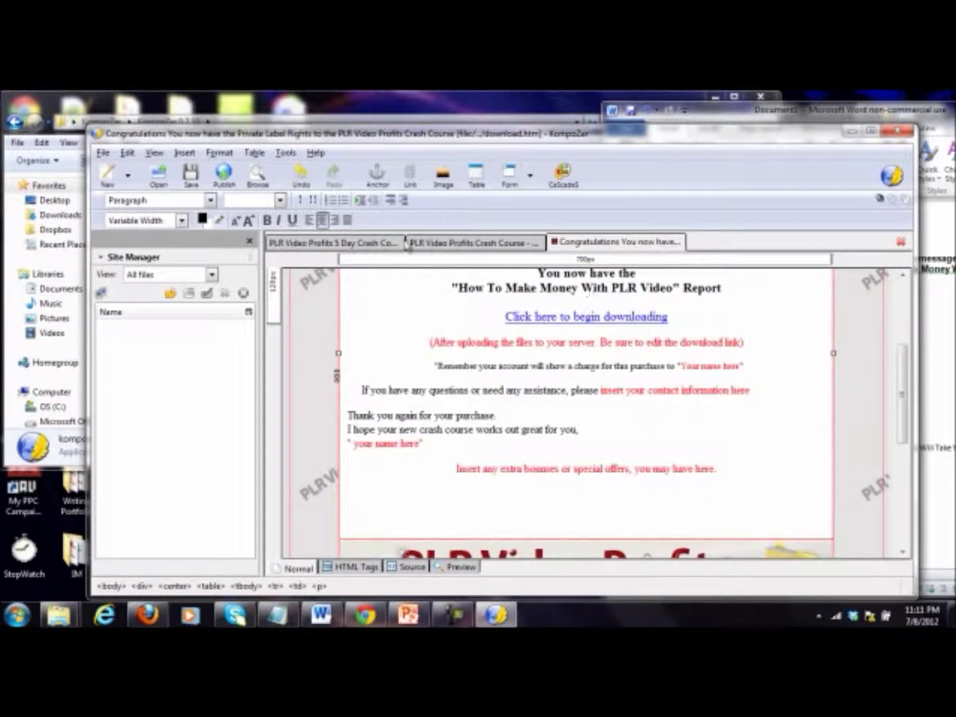
click(194, 155)
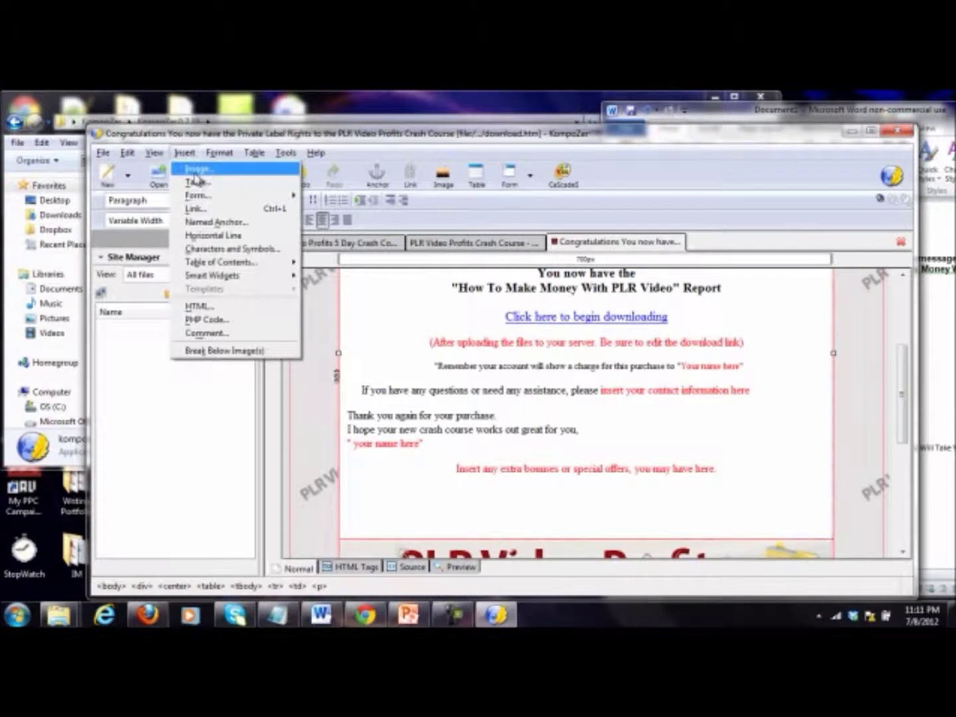
click(195, 171)
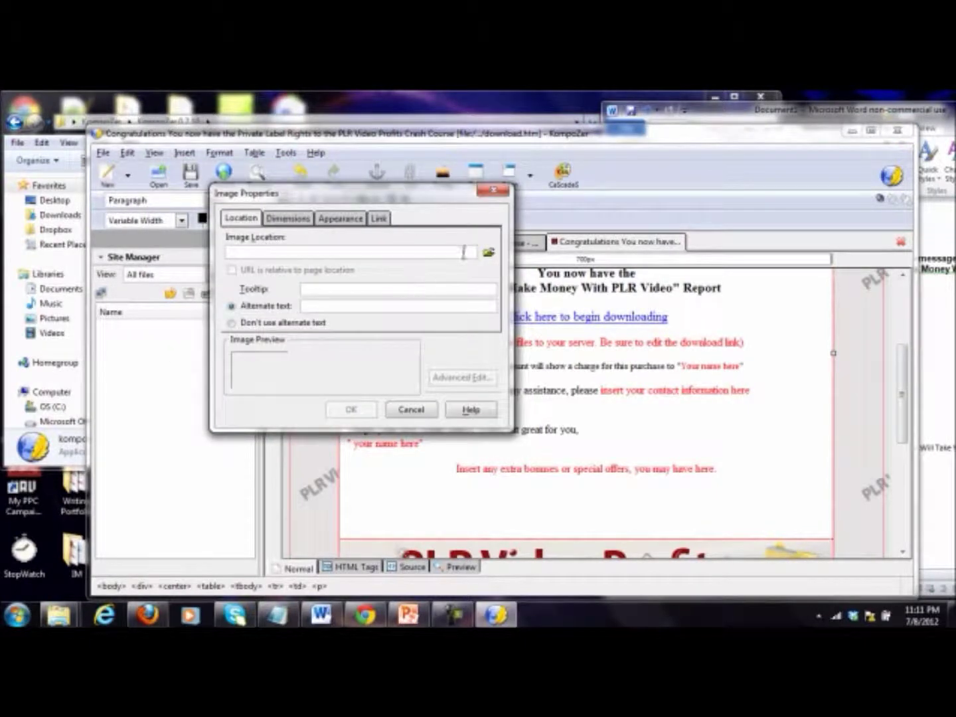
click(489, 253)
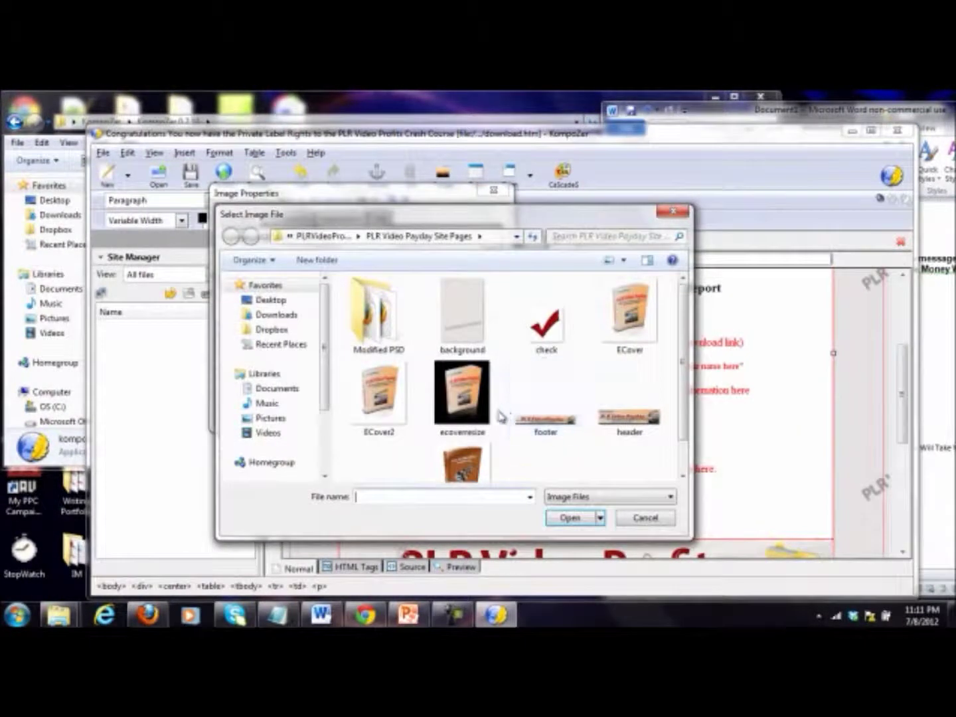
double_click(470, 458)
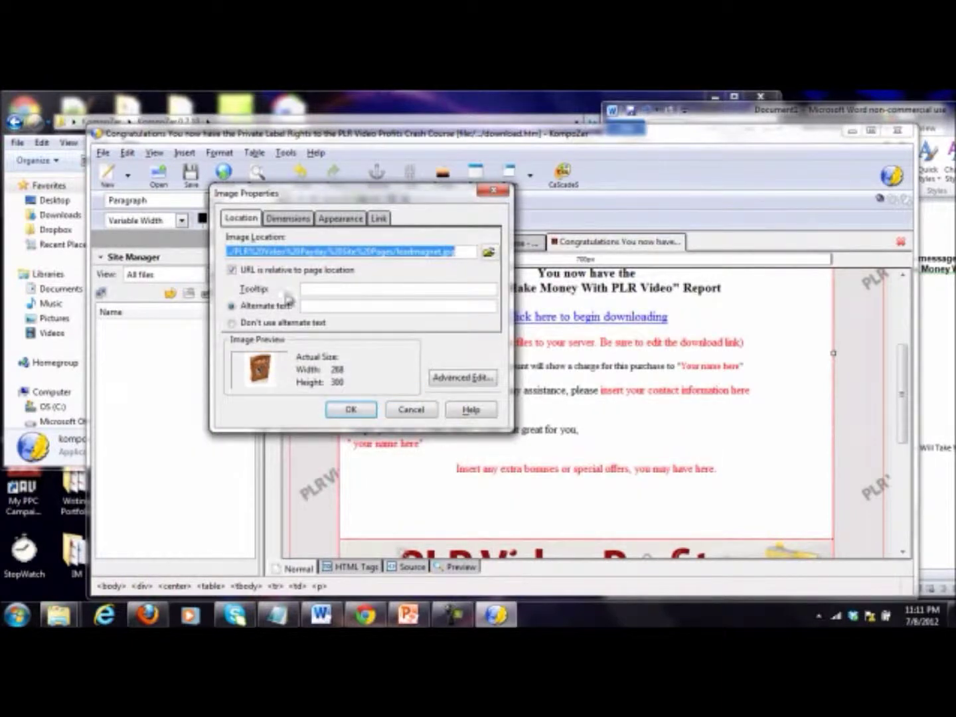
click(292, 323)
click(350, 409)
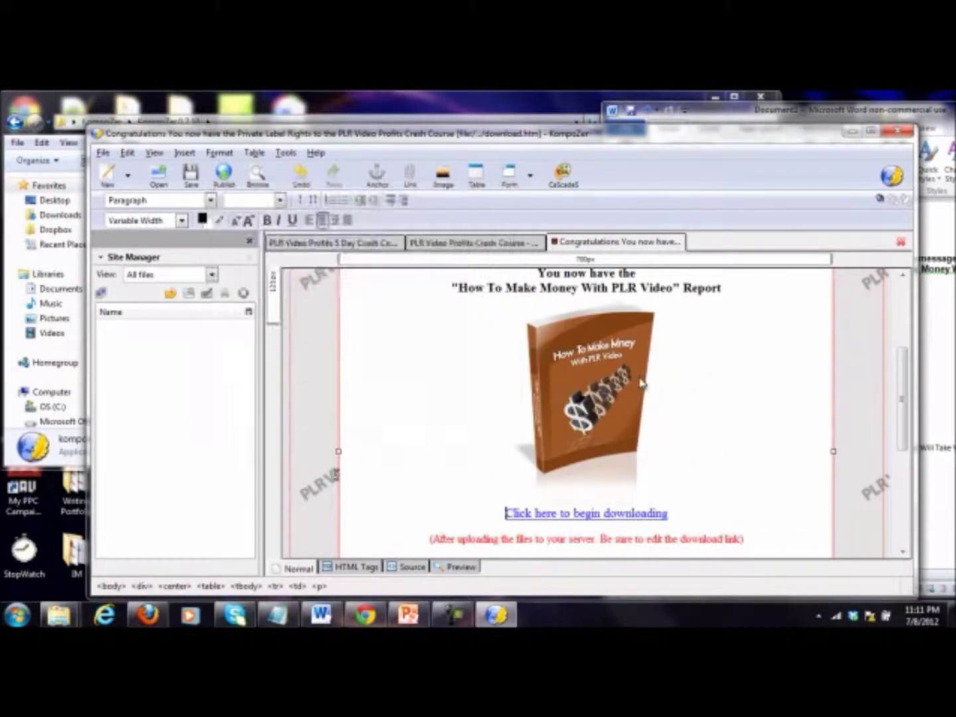
Remove the link from the "Click here to begin downloading" text below the book cover.
scroll(664, 399, down, 3)
drag(667, 402, 501, 406)
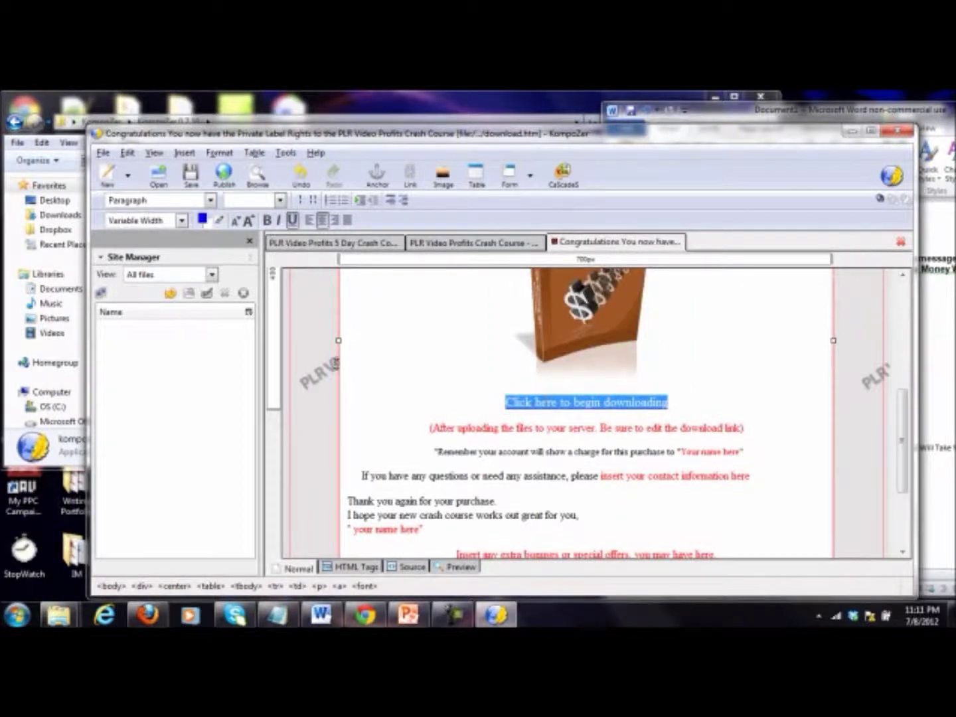
right_click(546, 403)
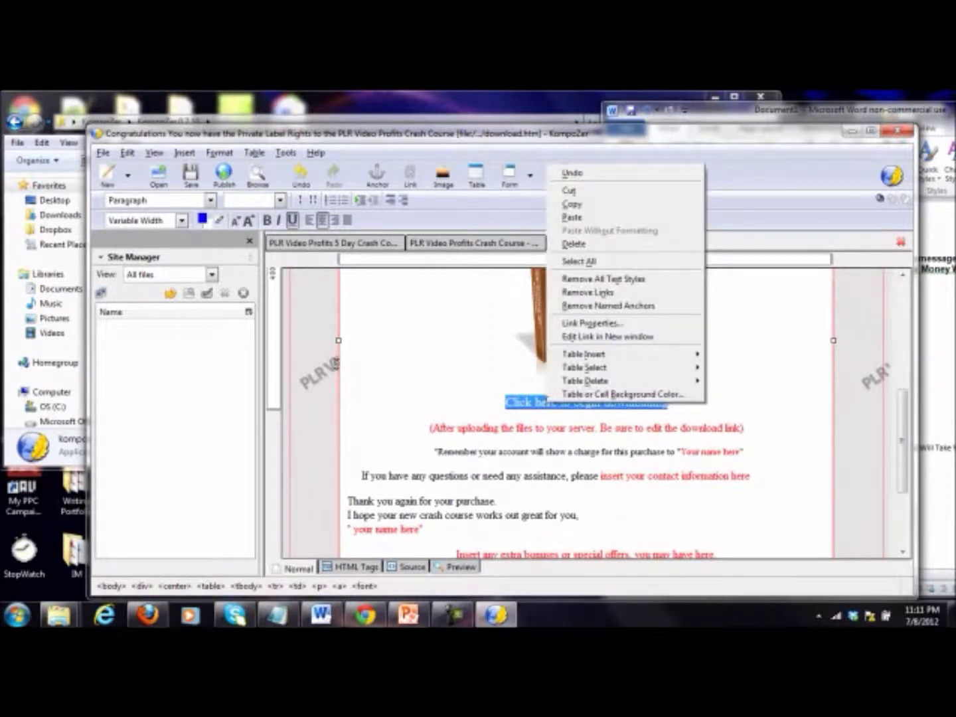
click(586, 294)
click(604, 450)
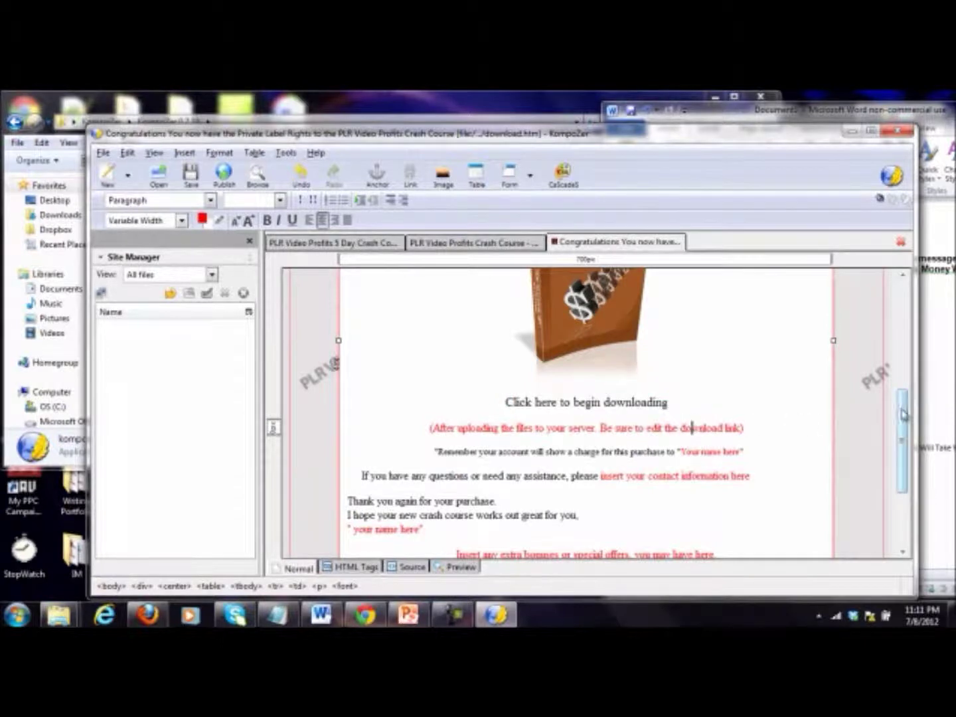
Delete the red note about uploading the files and the line about the account charge for the purchase.
drag(904, 415, 905, 420)
drag(744, 413, 430, 413)
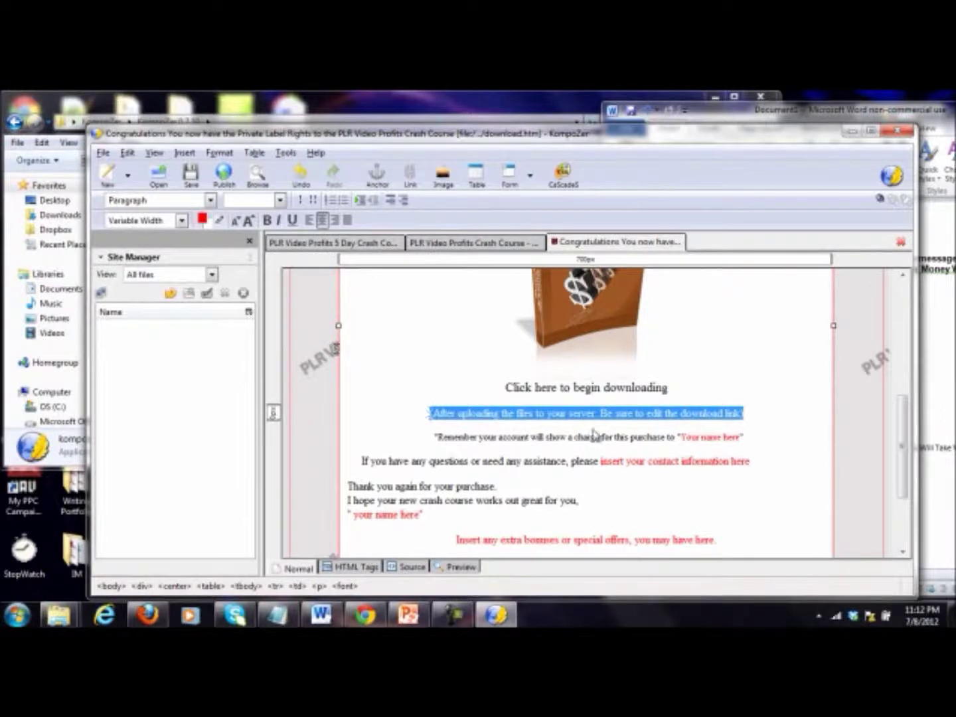
click(756, 452)
drag(745, 436, 427, 413)
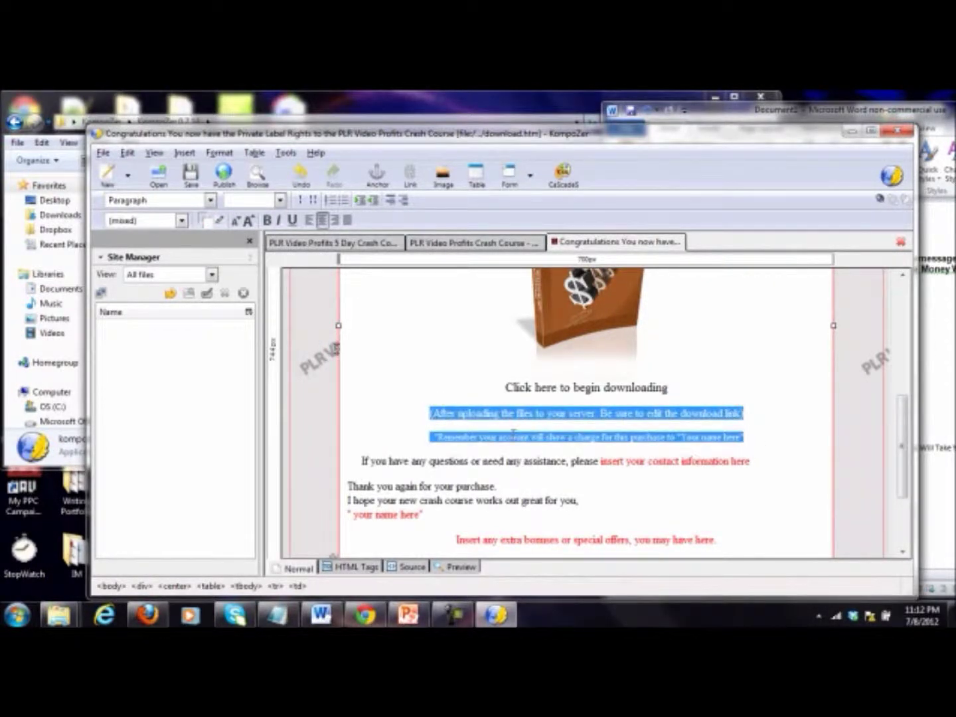
key(Delete)
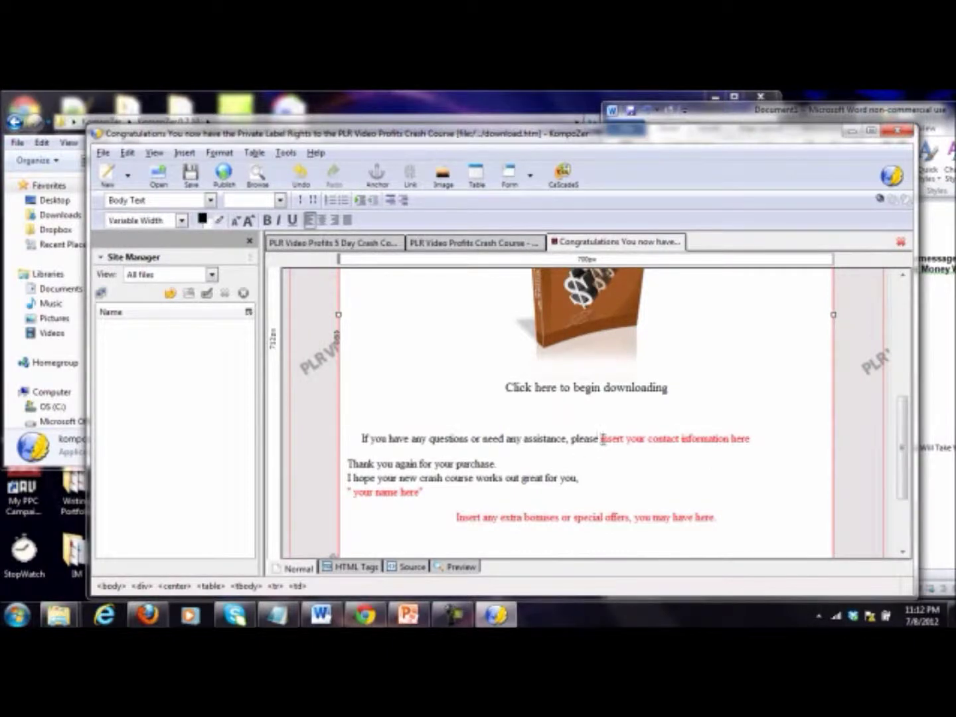
Replace the red "insert your contact information here" placeholder with "contact me at" followed by the support e-mail address.
drag(603, 440, 757, 449)
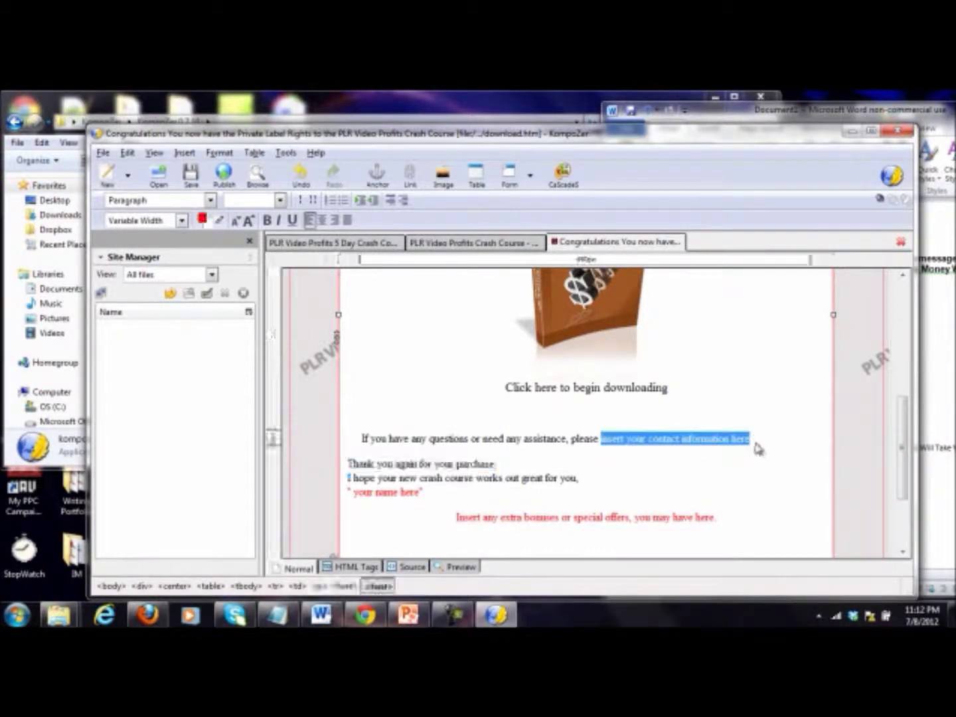
text(contac)
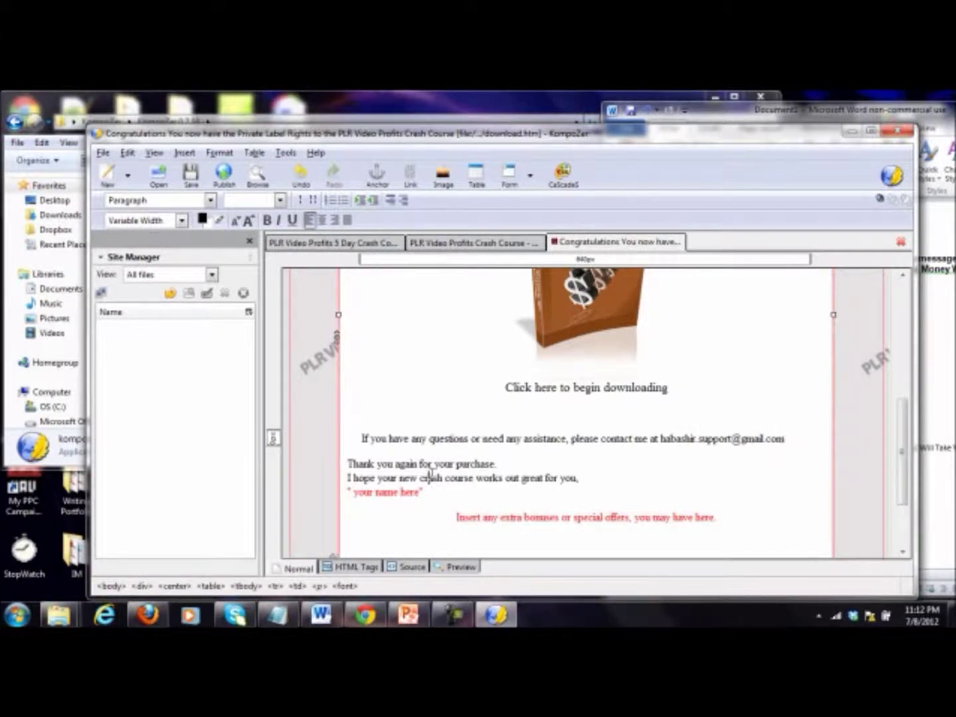
click(430, 476)
Change "purchase" to "download" in the thank-you line and remove the word "crash" from the line below it.
double_click(477, 465)
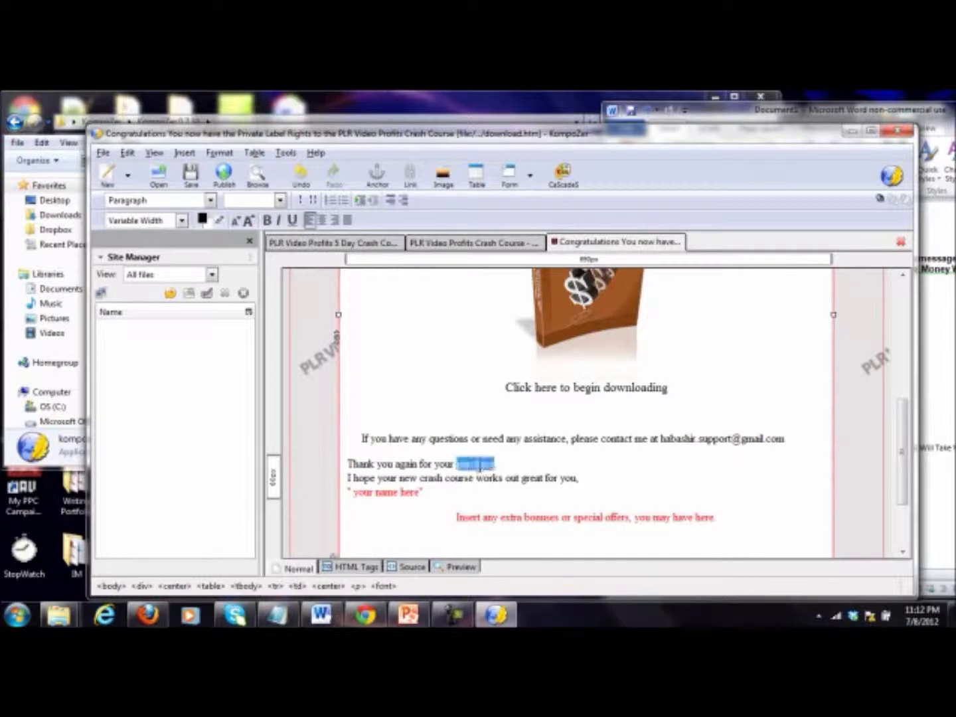
text(download)
double_click(430, 478)
key(Delete)
key(BackSpace)
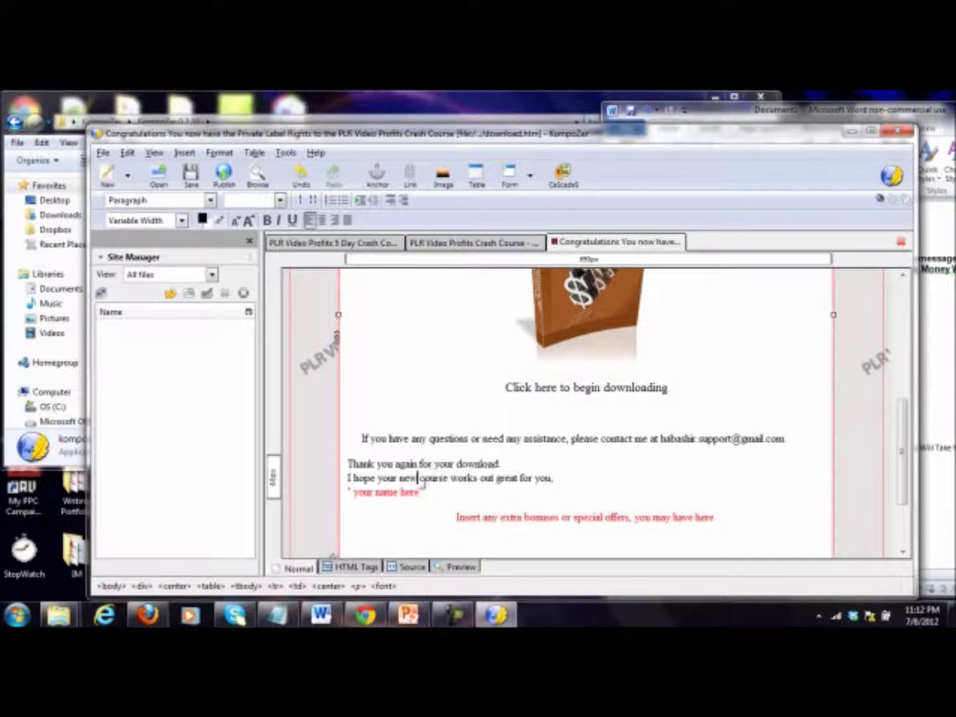
Replace the red "your name here" placeholder in the sign-off with the author's full name, without the quotation mark.
drag(420, 492, 356, 491)
text(y)
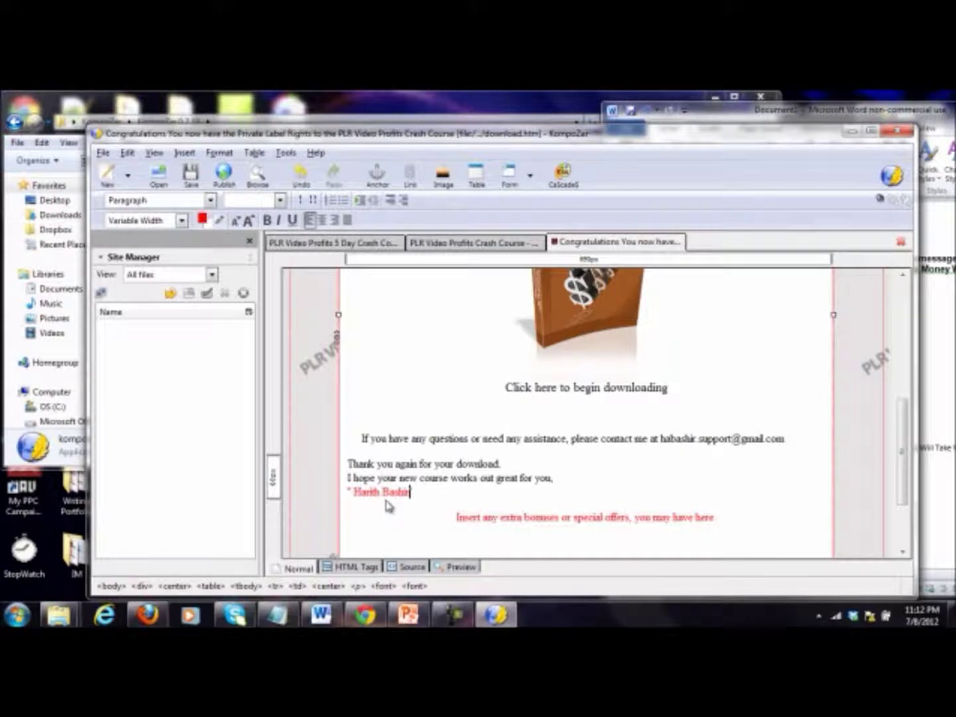
key(BackSpace)
drag(400, 493, 346, 493)
Change the text color of the author's name in the sign-off from red to black.
click(415, 501)
key(shift+Left)
key(shift+Left)
key(shift+Left)
key(shift+Left)
key(shift+Left)
key(shift+Left)
key(shift+Left)
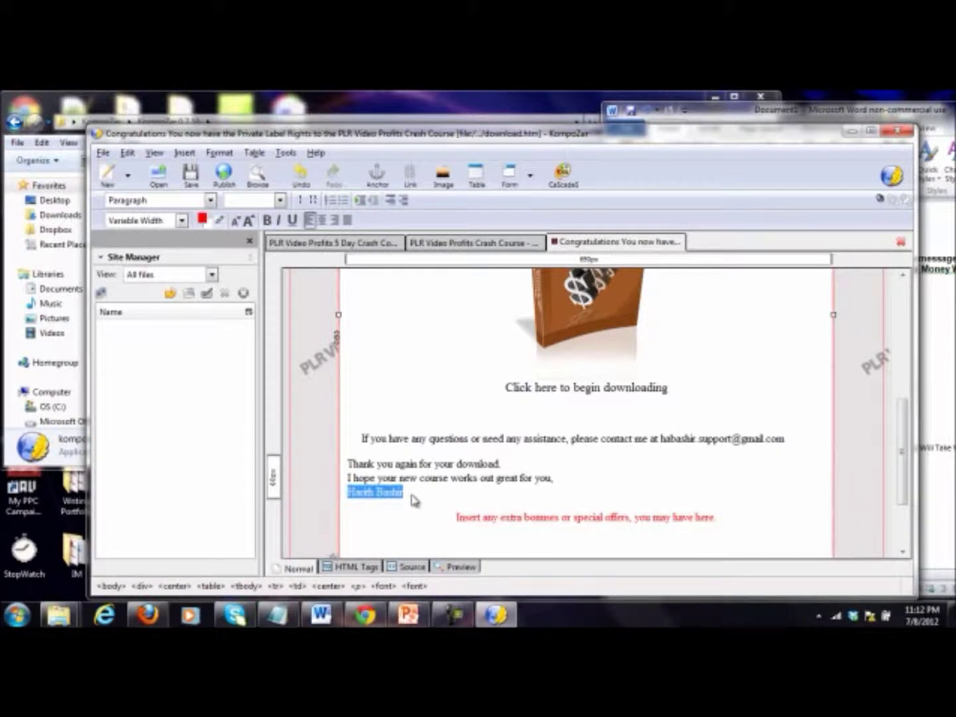
click(204, 221)
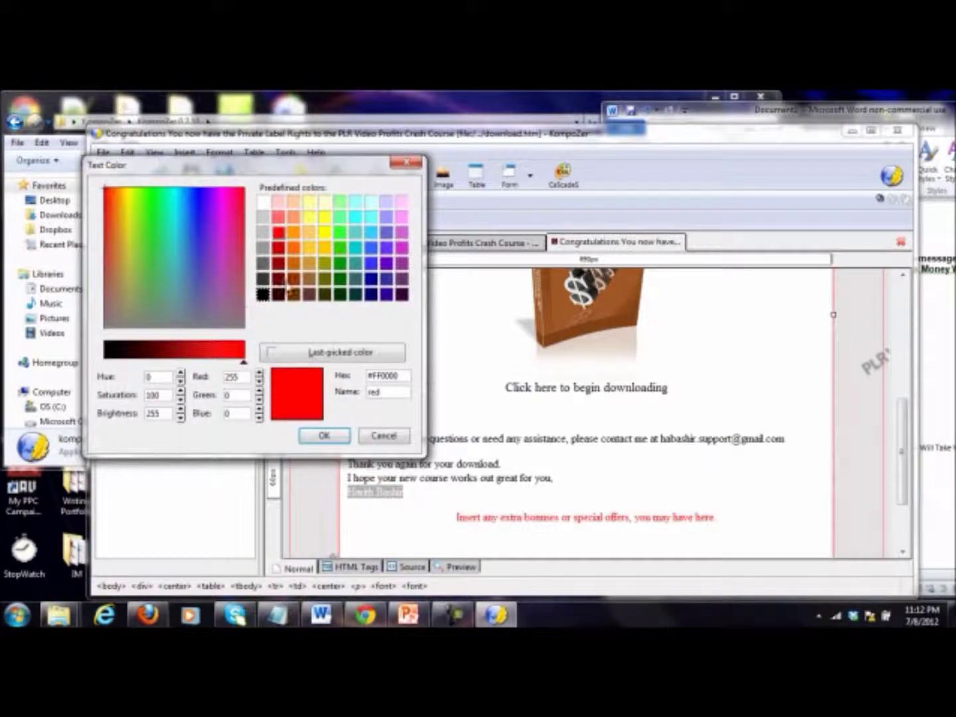
click(263, 294)
click(324, 435)
click(437, 463)
Copy the "As A Special Thank You" offer from the confirmation page, from its heading through the book cover and CLICK HERE text.
scroll(903, 438, down, 2)
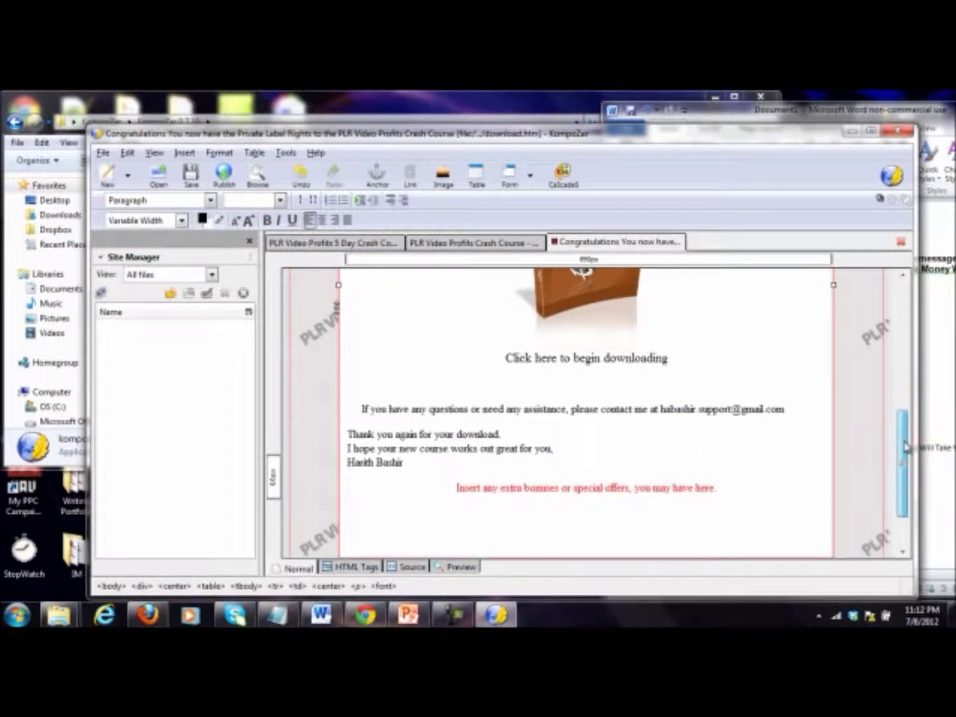
click(932, 408)
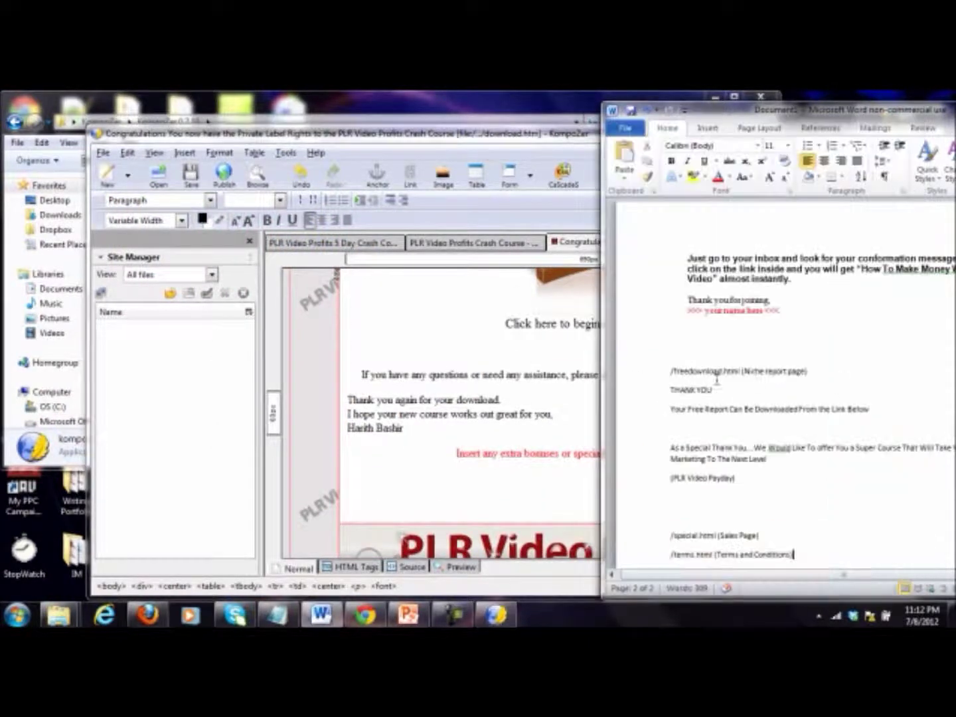
click(474, 369)
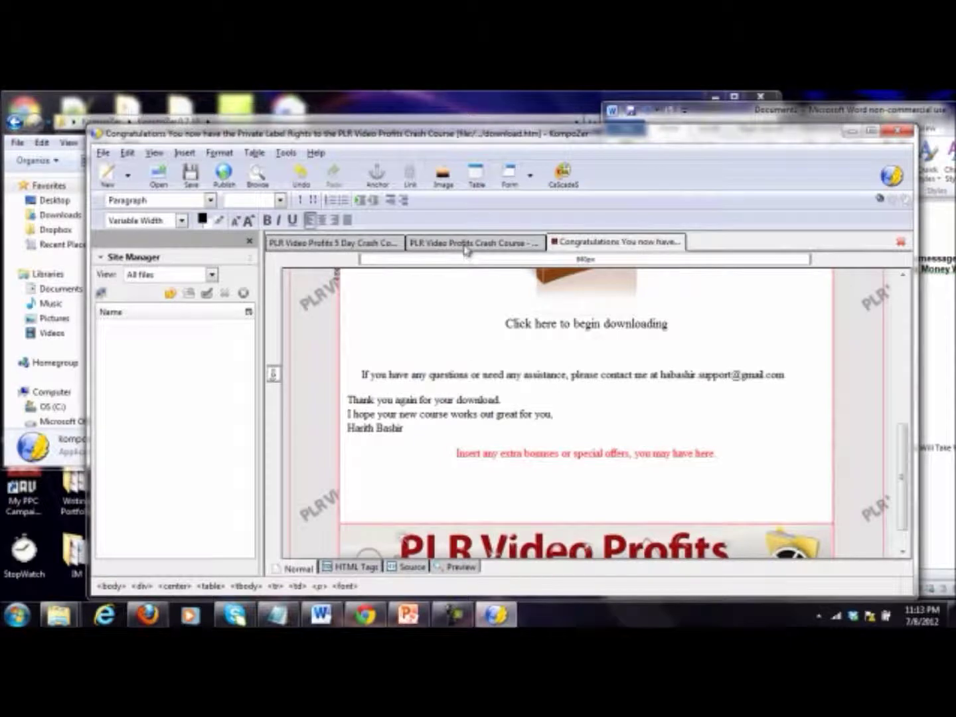
click(466, 245)
drag(903, 319, 904, 408)
drag(367, 327, 641, 455)
key(shift+Up)
key(shift+Up)
key(shift+Up)
key(shift+Up)
key(shift+Up)
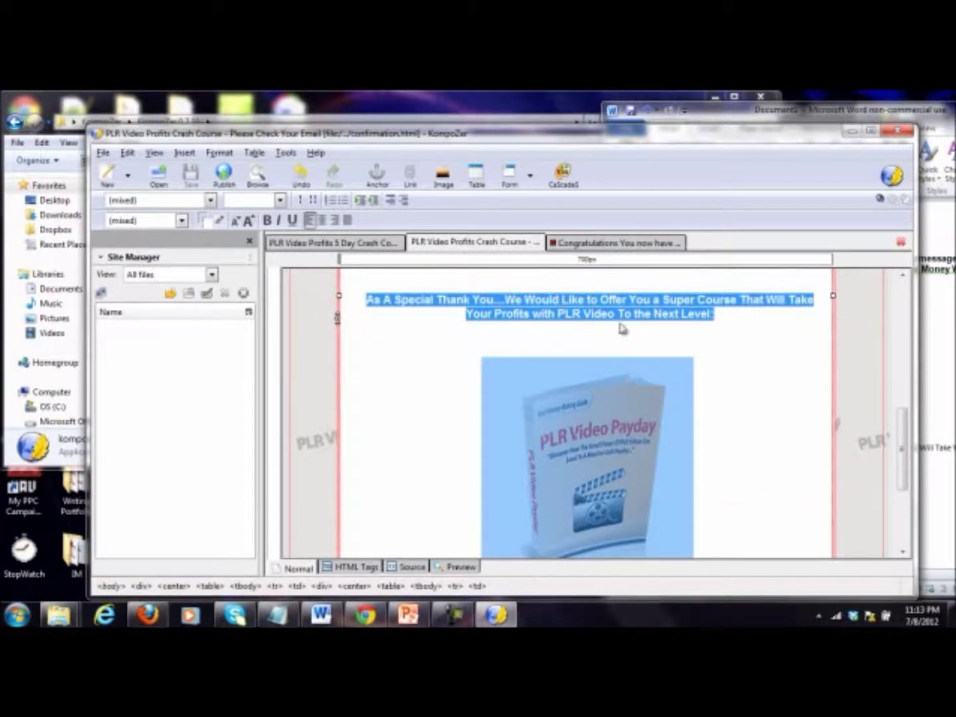
Paste the copied offer over the red "Insert any extra bonuses or special offers" placeholder on the download page.
click(618, 245)
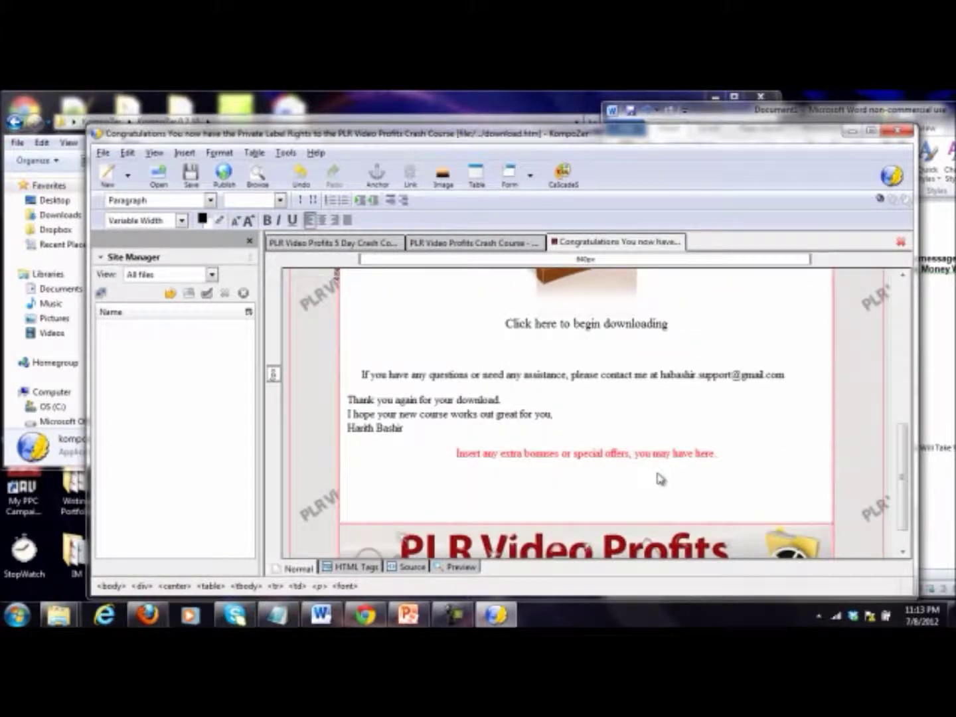
drag(735, 458, 438, 456)
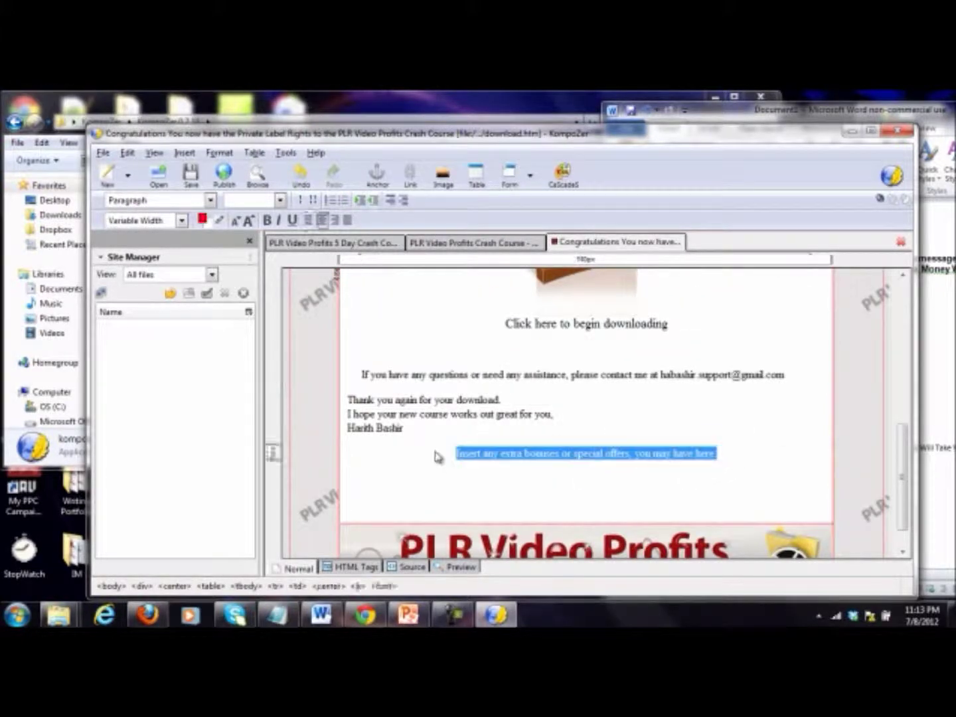
key(ctrl+v)
Replace the PLR Video Profits footer banner with footer.jpg from the PLR Video Payday Site Pages folder, without alternate text.
drag(901, 459, 902, 531)
click(600, 537)
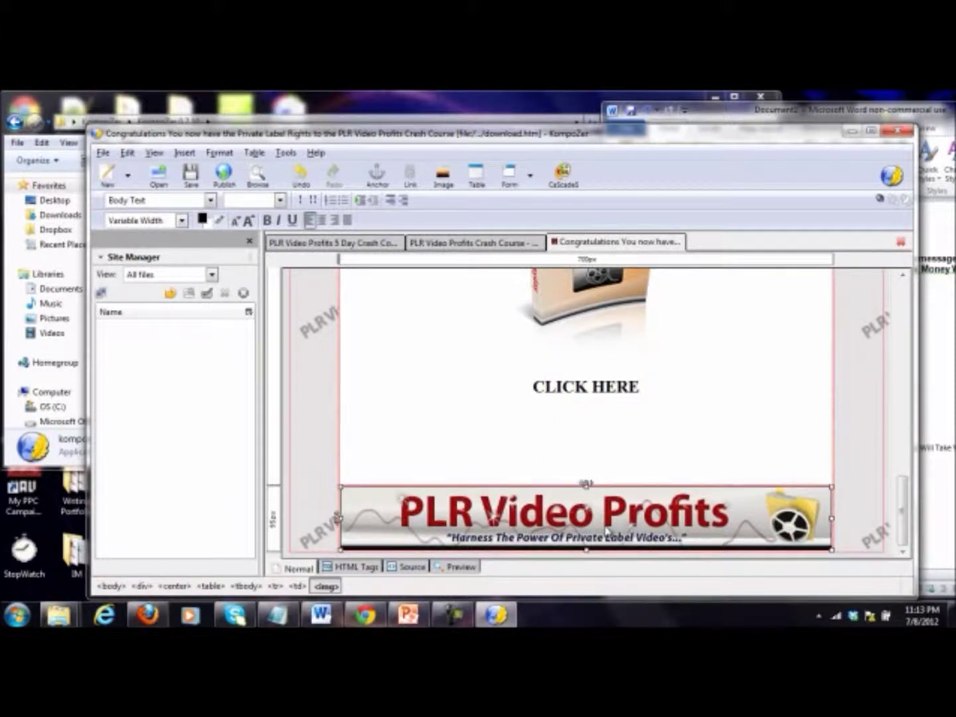
key(Delete)
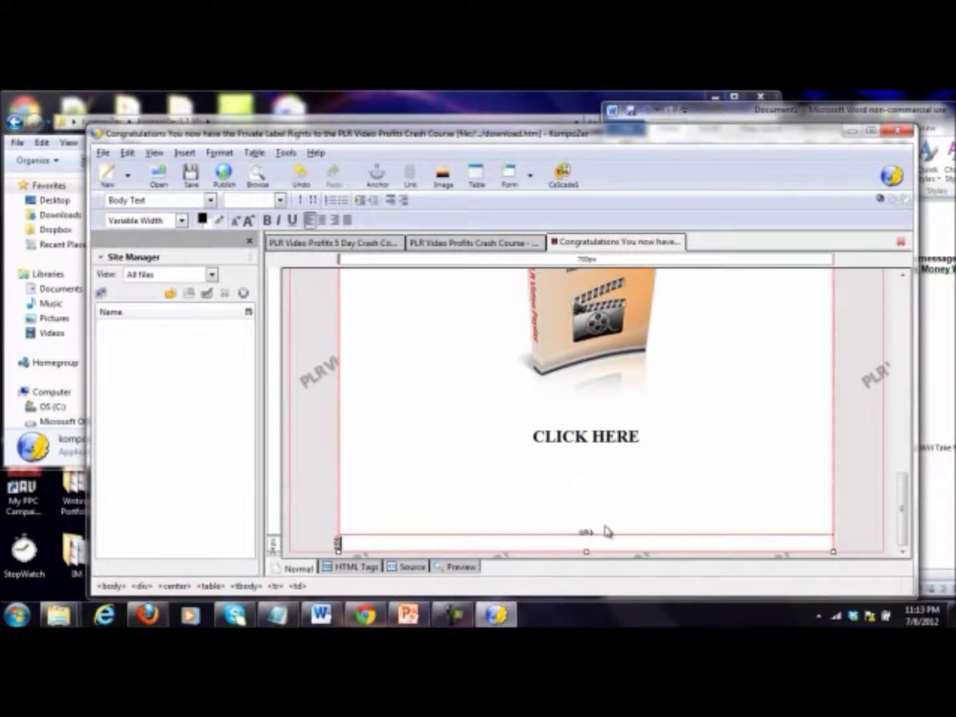
click(443, 178)
click(489, 255)
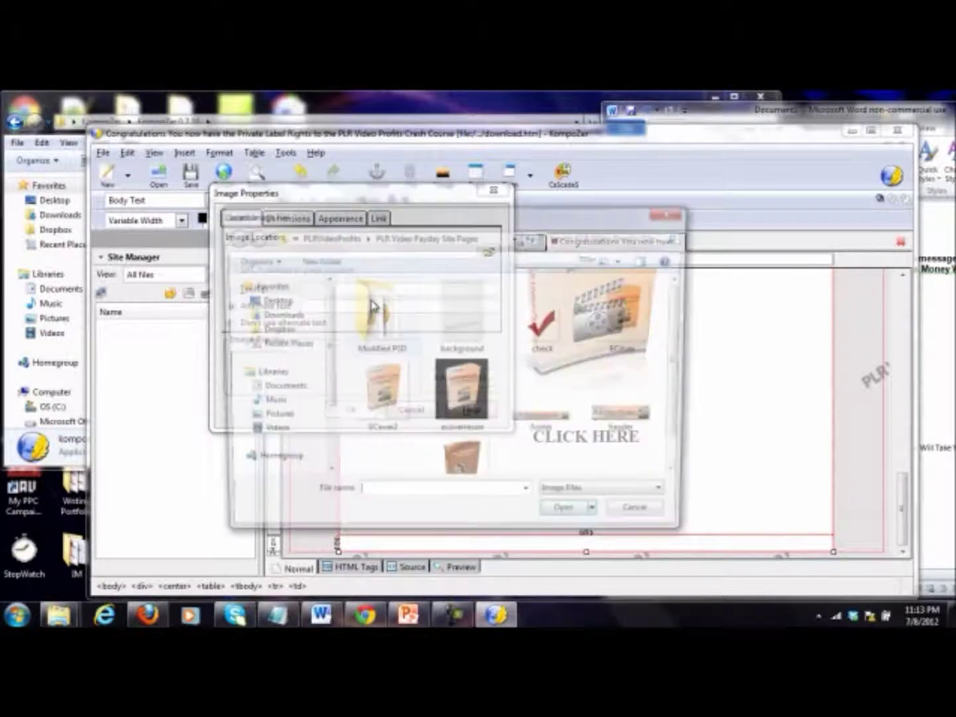
double_click(549, 432)
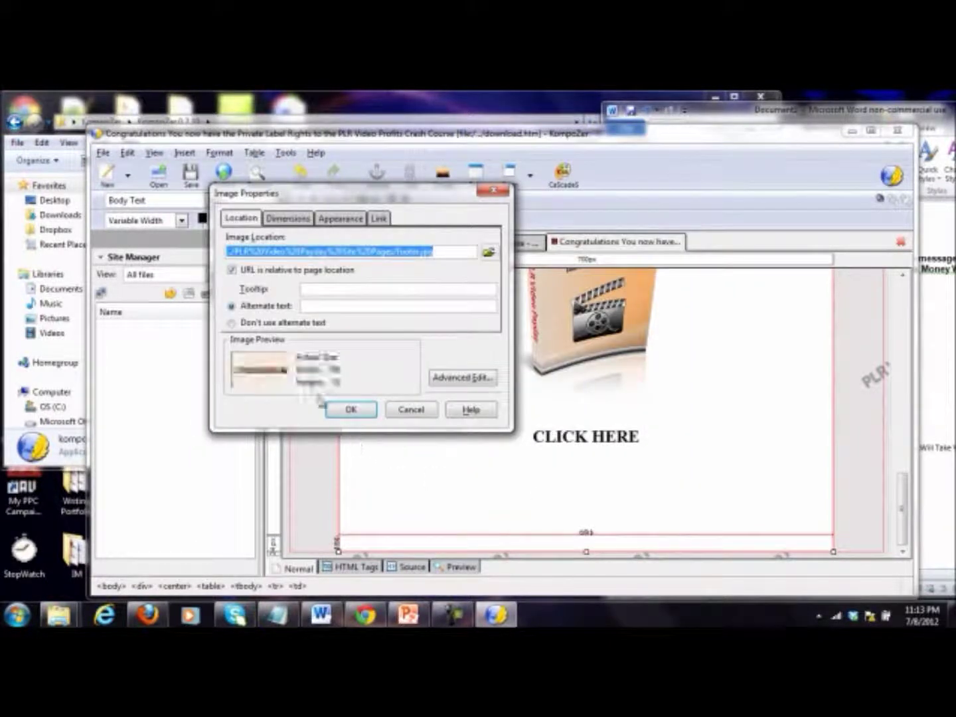
click(279, 323)
click(352, 410)
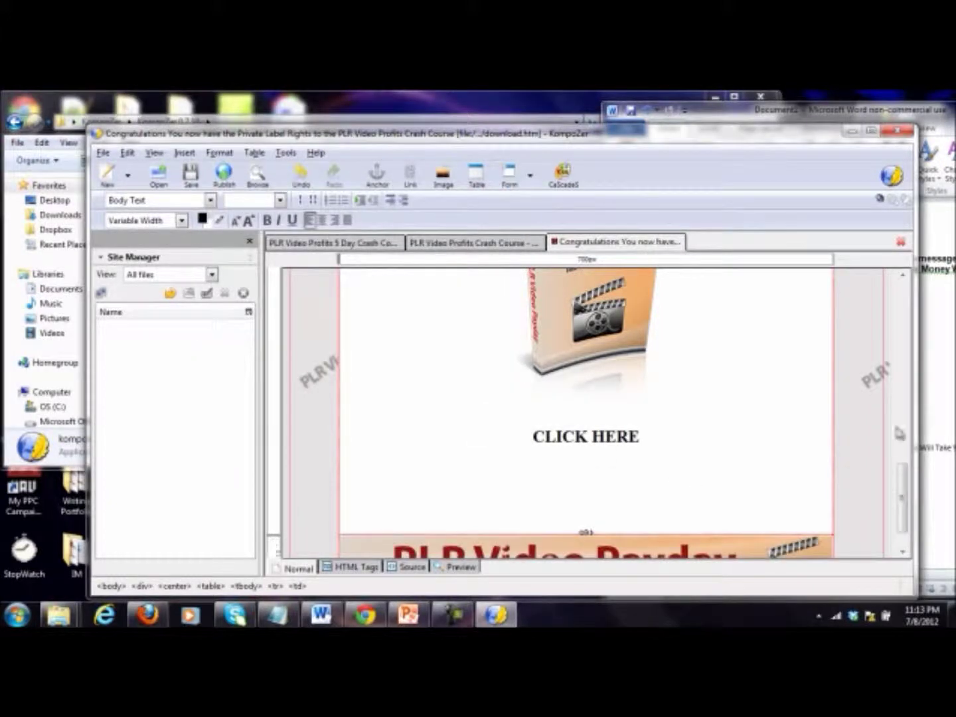
Set the page's background image to the background file in the PLR Video Payday Site Pages folder.
drag(905, 476, 905, 309)
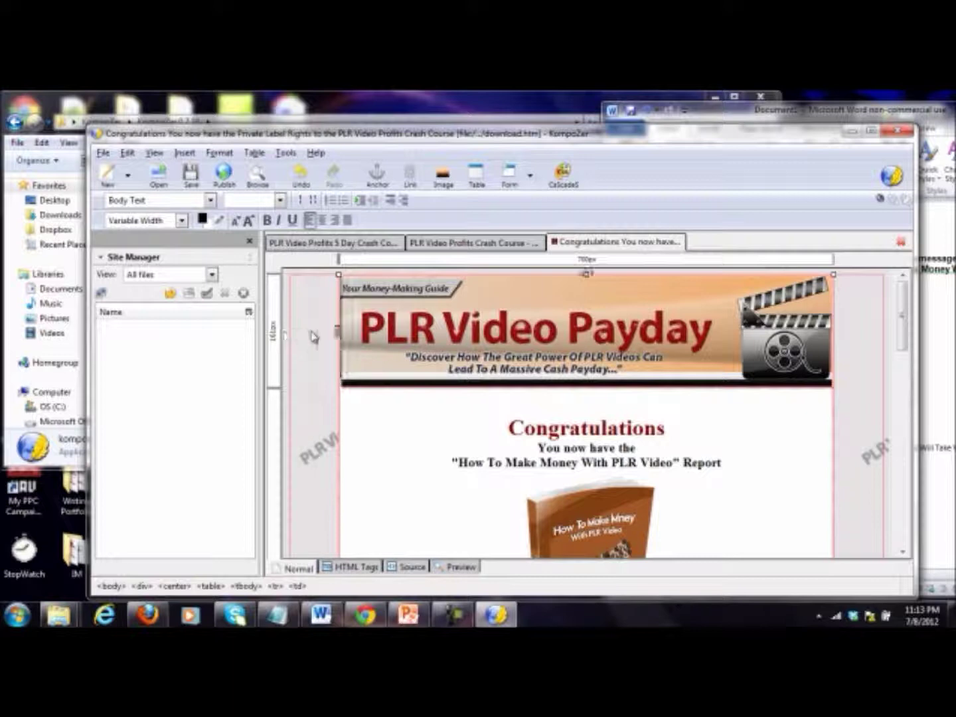
click(215, 154)
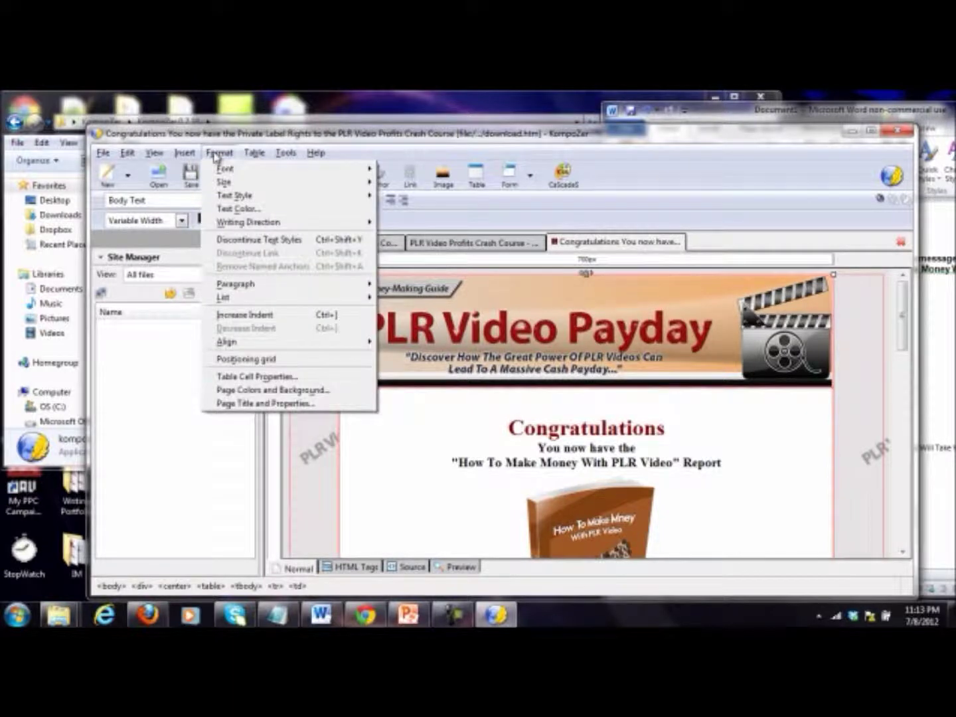
click(247, 391)
click(303, 359)
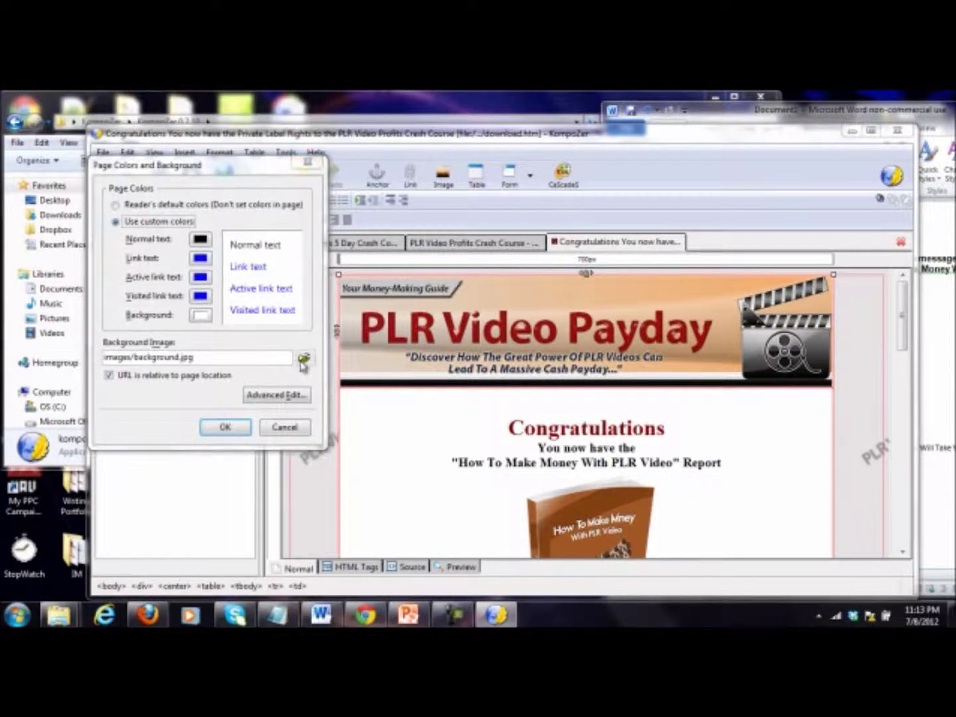
double_click(332, 298)
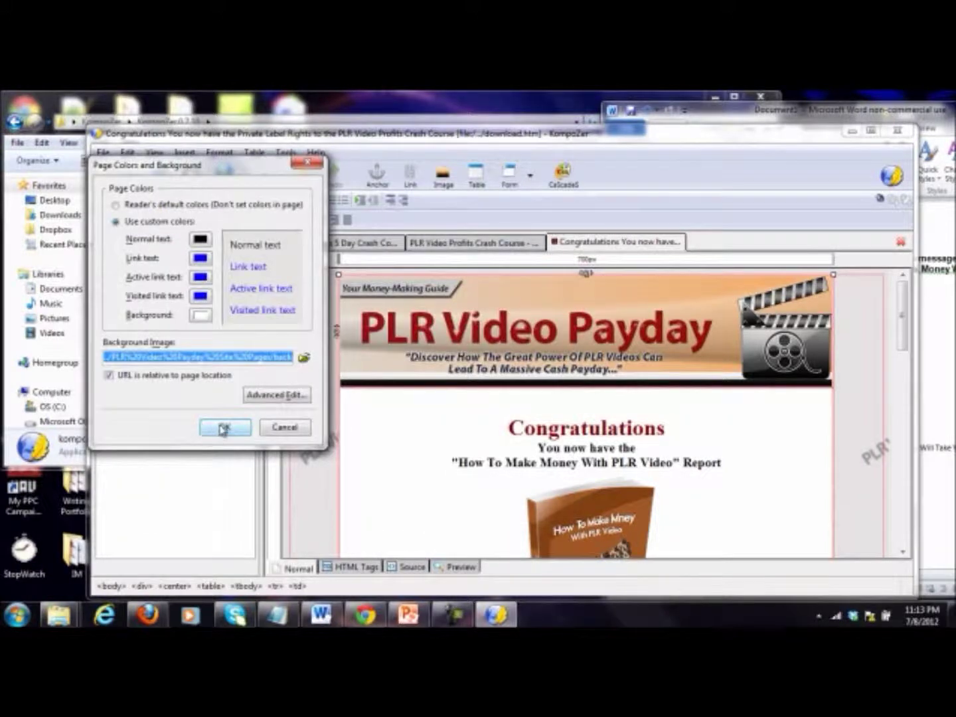
click(224, 427)
Save the page as a new HTML file named freedownload in the salespage folder.
drag(903, 332, 903, 374)
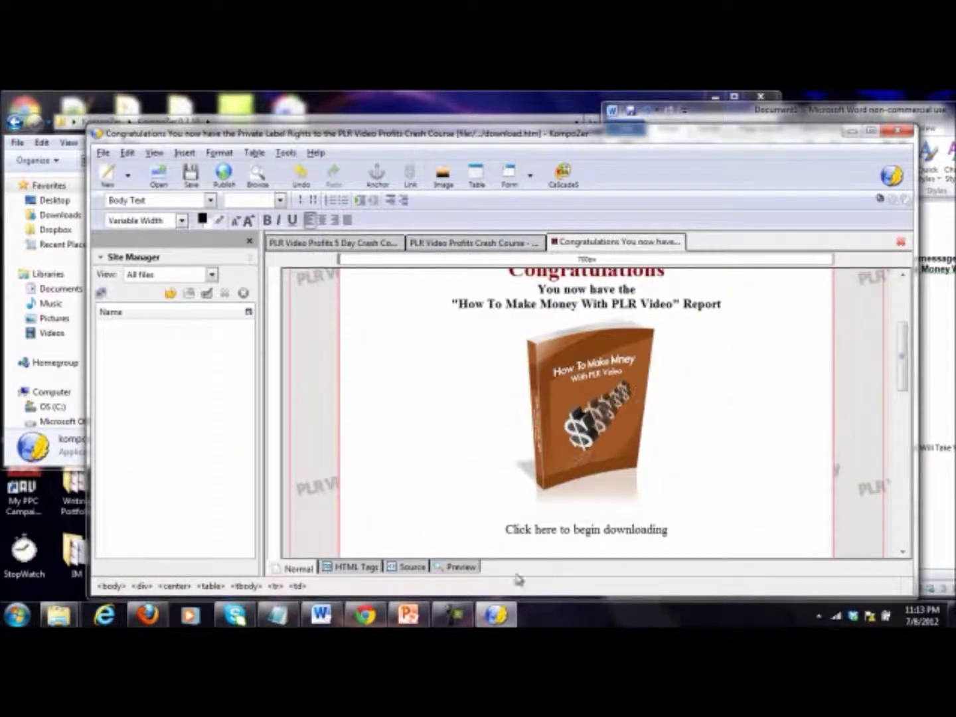
click(409, 616)
click(409, 615)
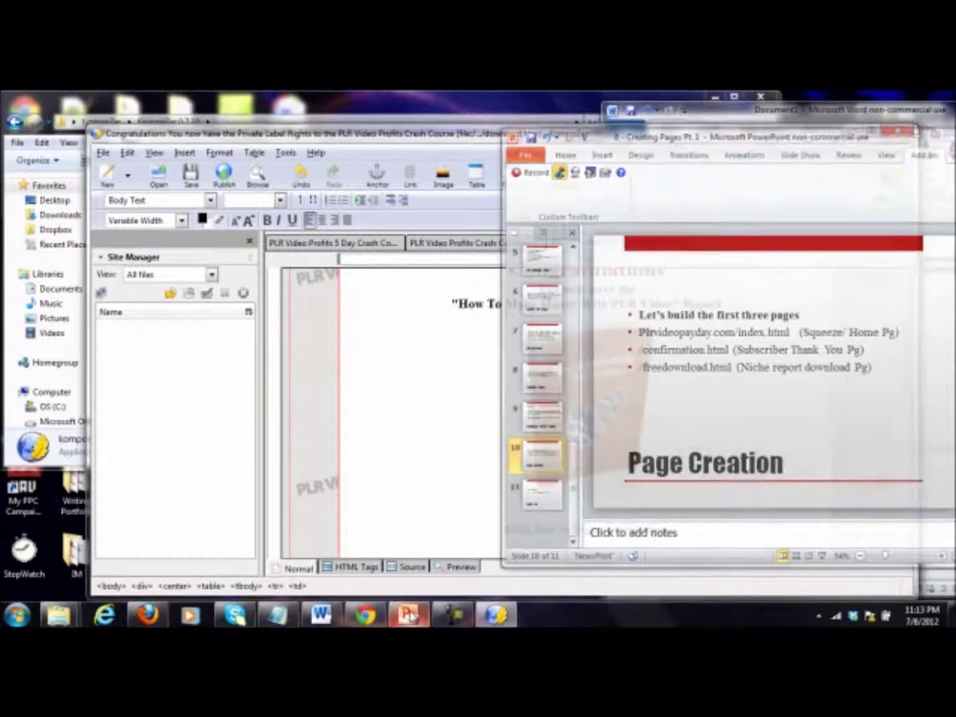
click(112, 155)
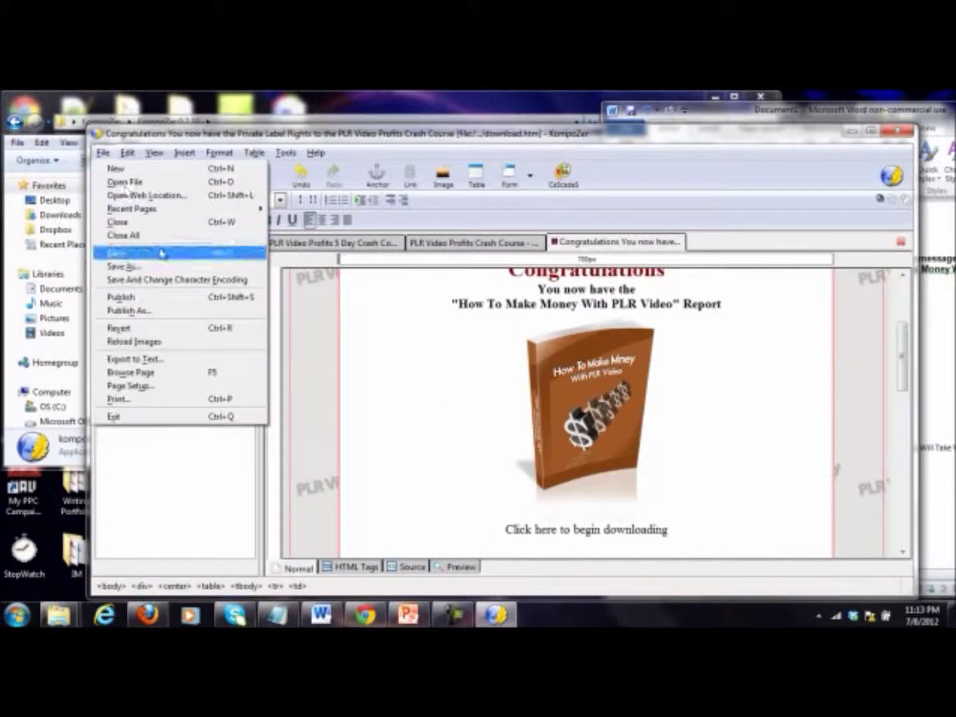
click(171, 266)
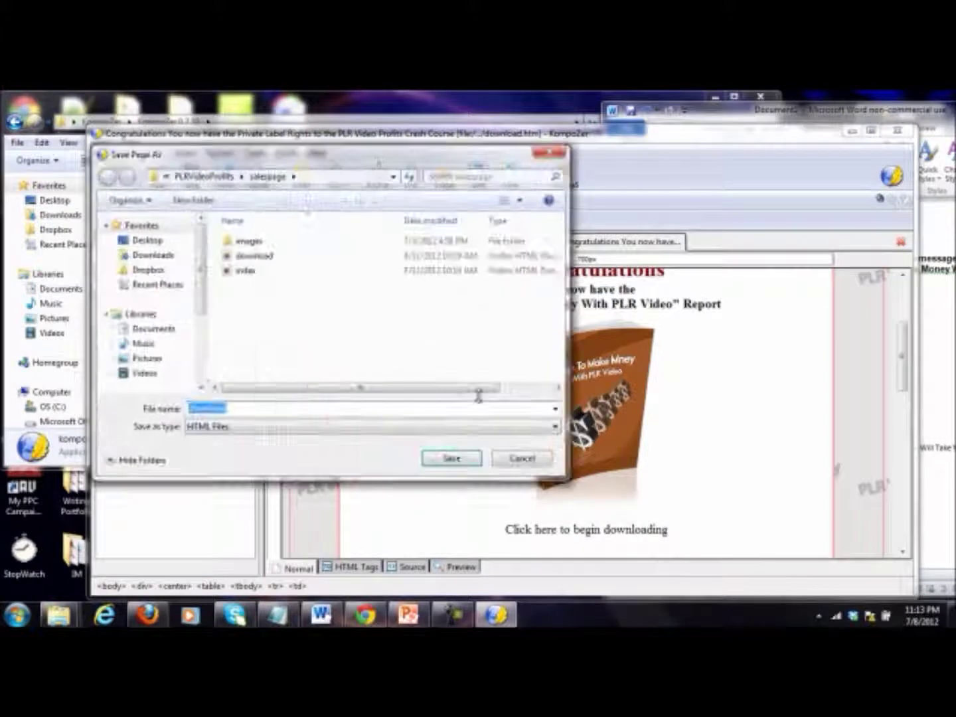
text(free)
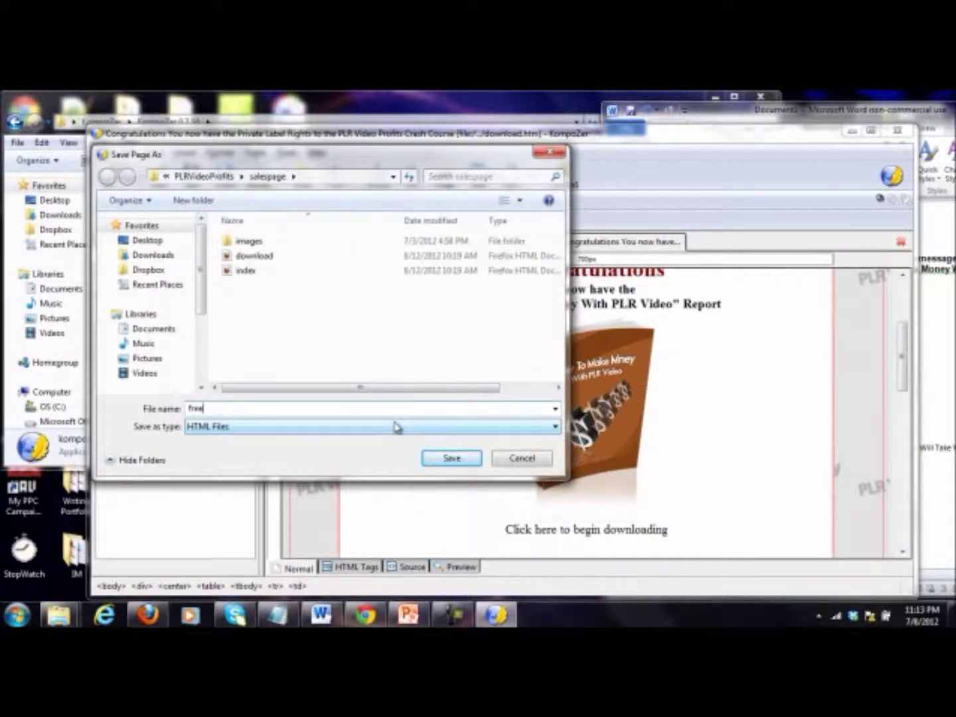
key(Return)
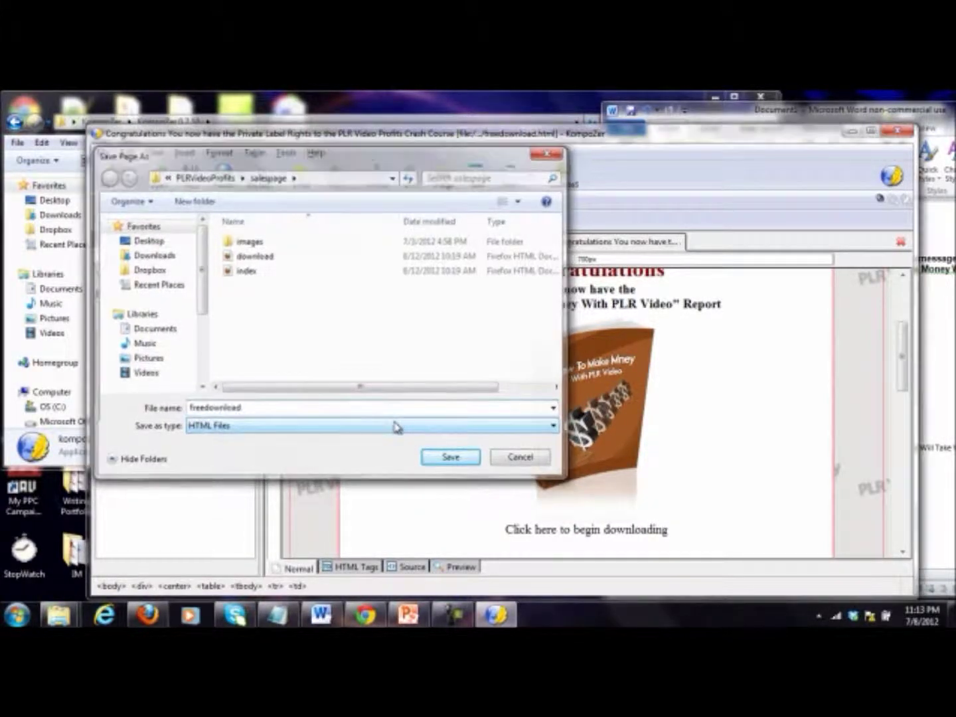
Look over the open freedownload, confirmation and index pages.
drag(911, 391, 923, 338)
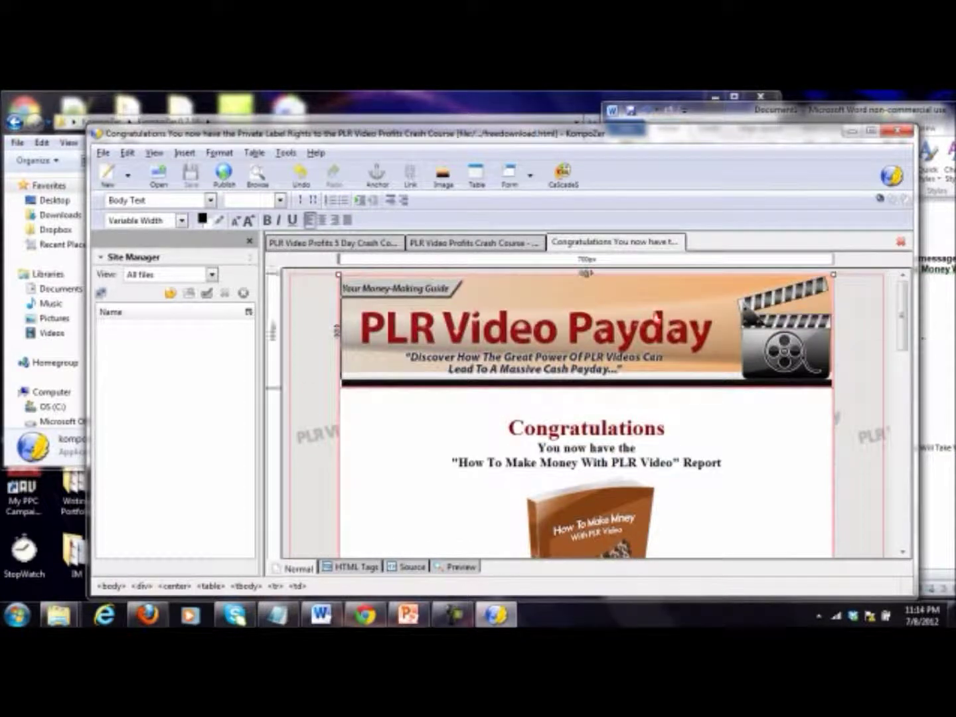
click(503, 246)
click(358, 244)
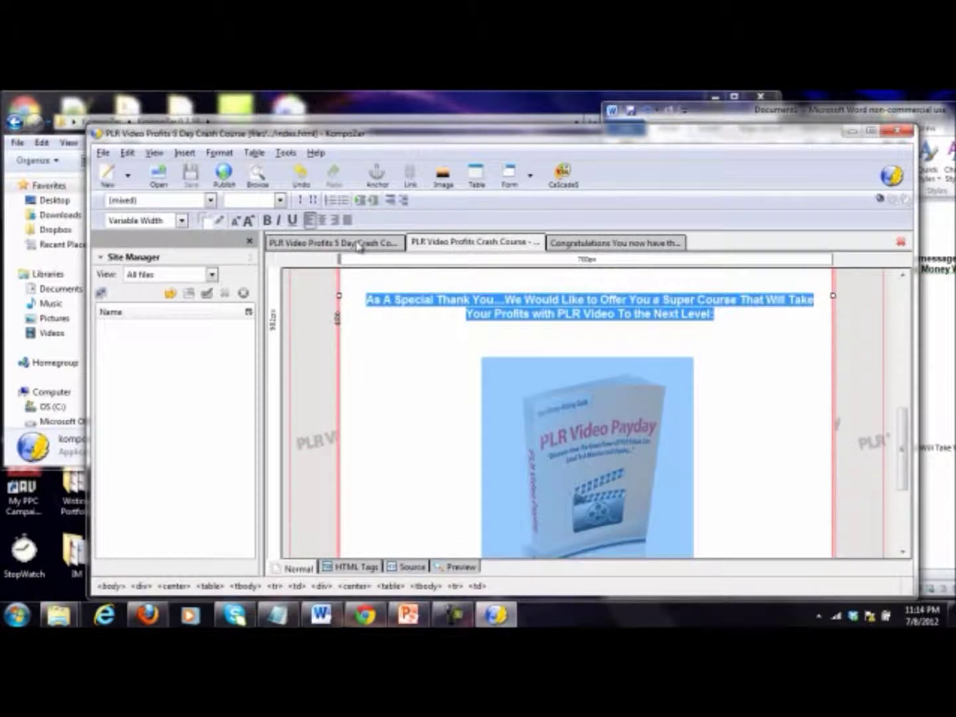
click(613, 245)
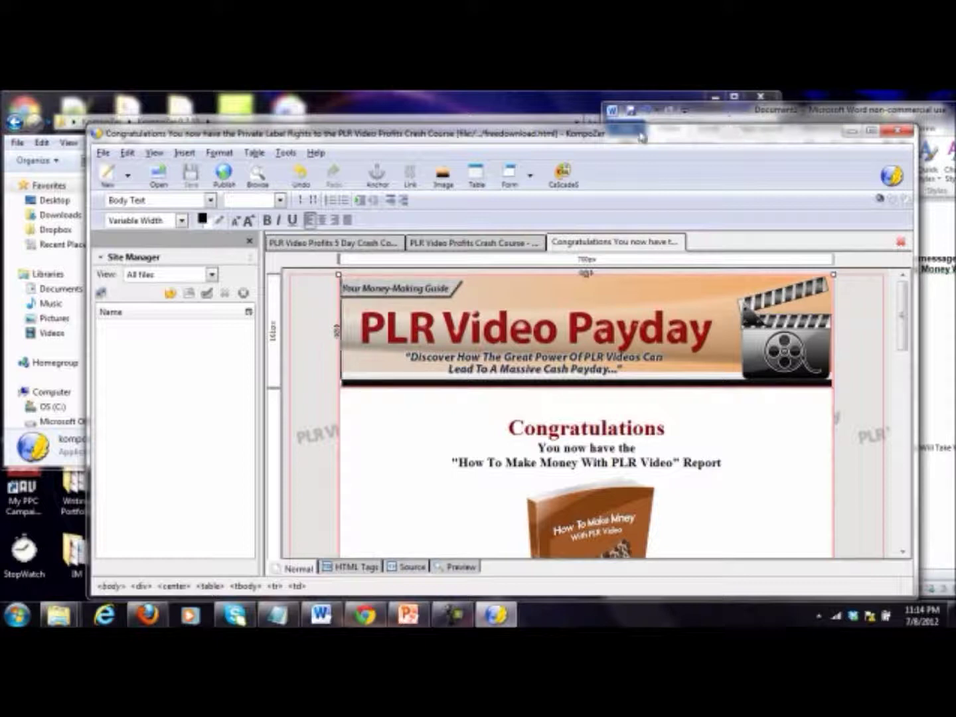
Switch to the PowerPoint presentation and show the Wrap Up slide.
click(408, 615)
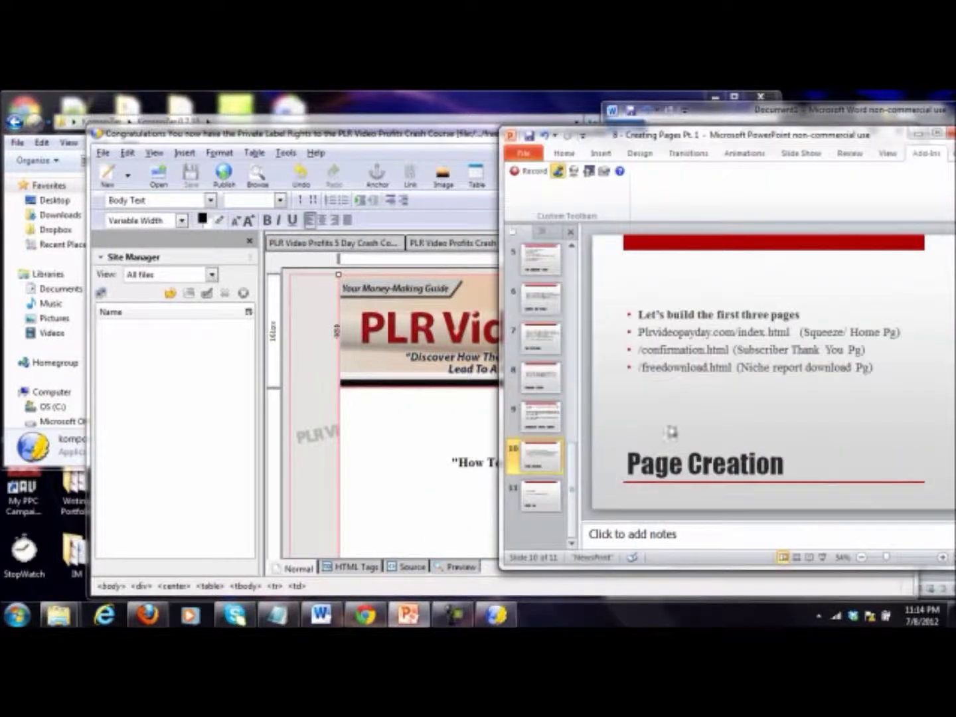
click(545, 507)
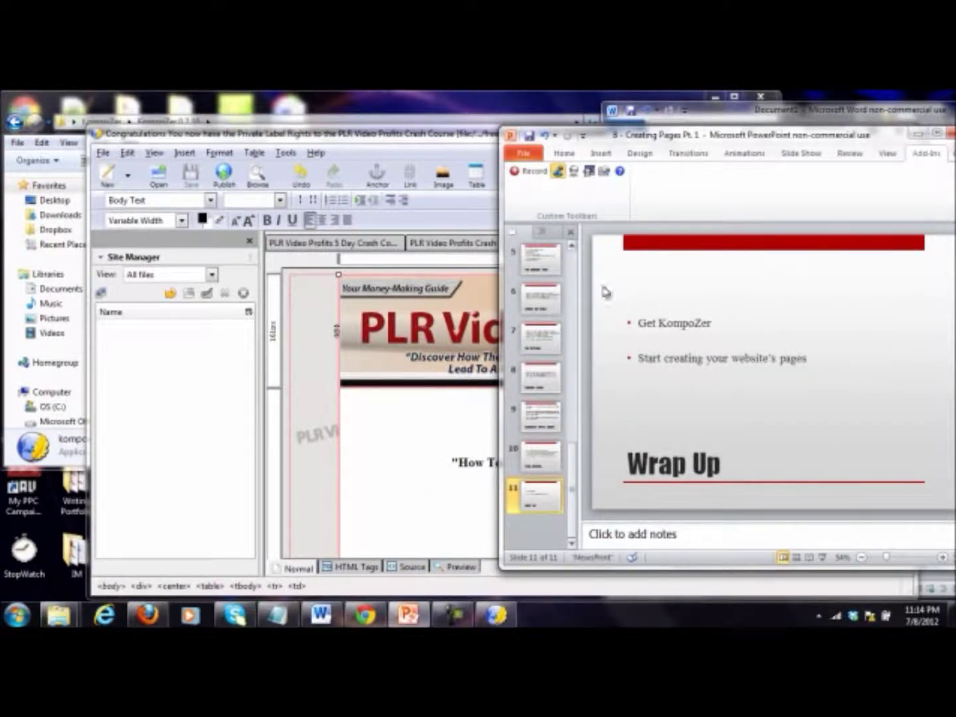